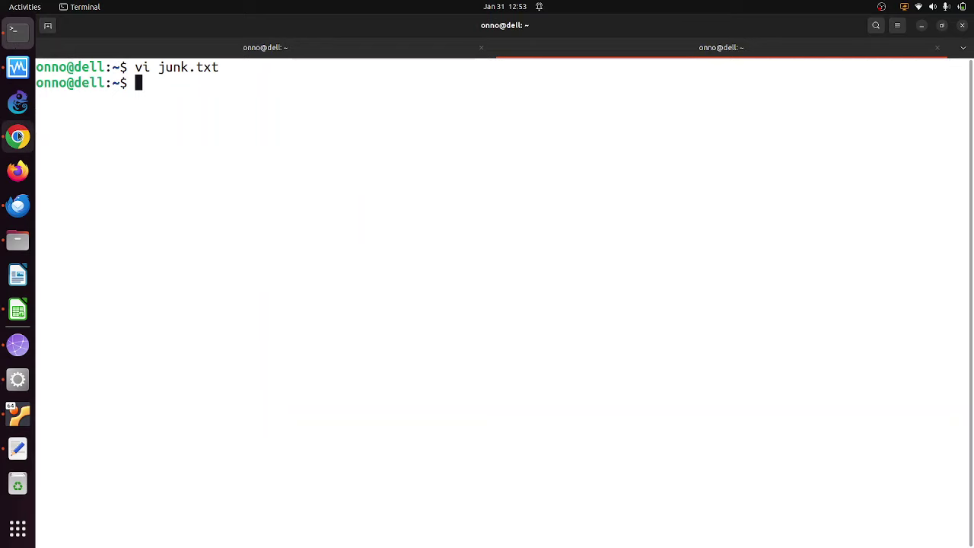
click(17, 137)
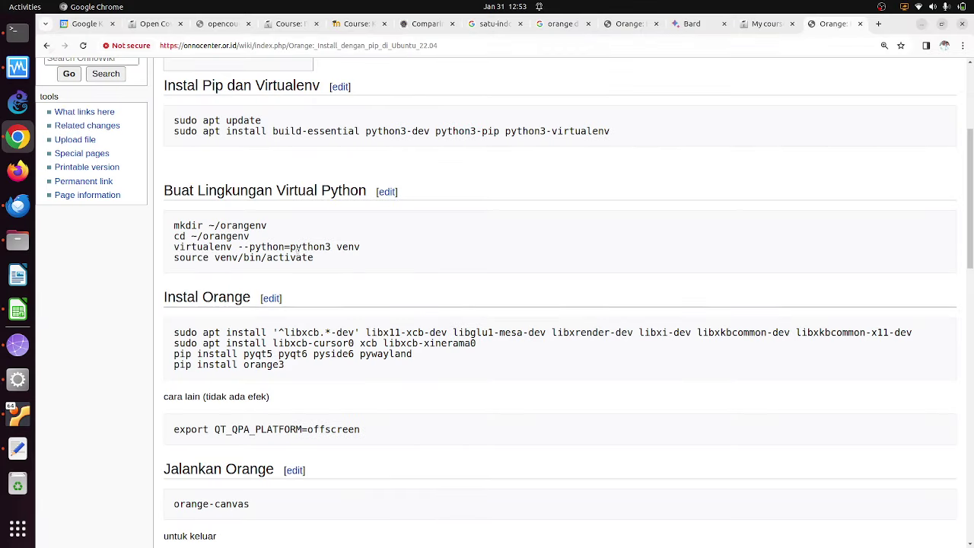
click(15, 29)
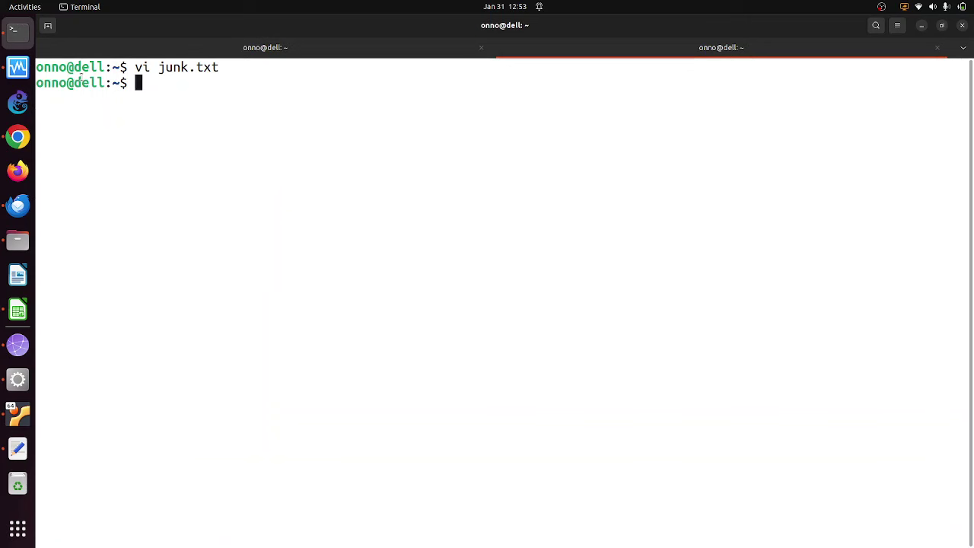
text(cd or)
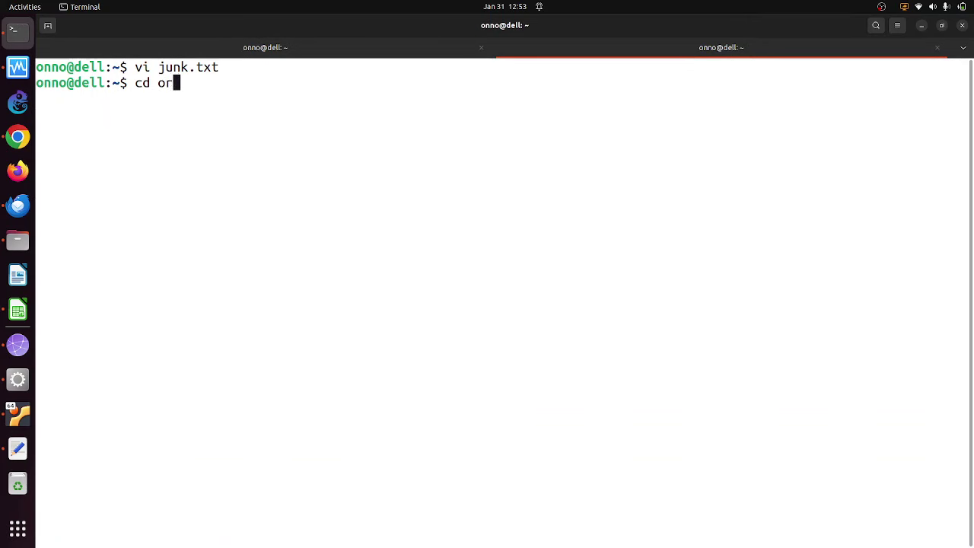
text(ang)
key(BackSpace)
key(BackSpace)
key(BackSpace)
key(BackSpace)
key(BackSpace)
key(BackSpace)
key(BackSpace)
key(BackSpace)
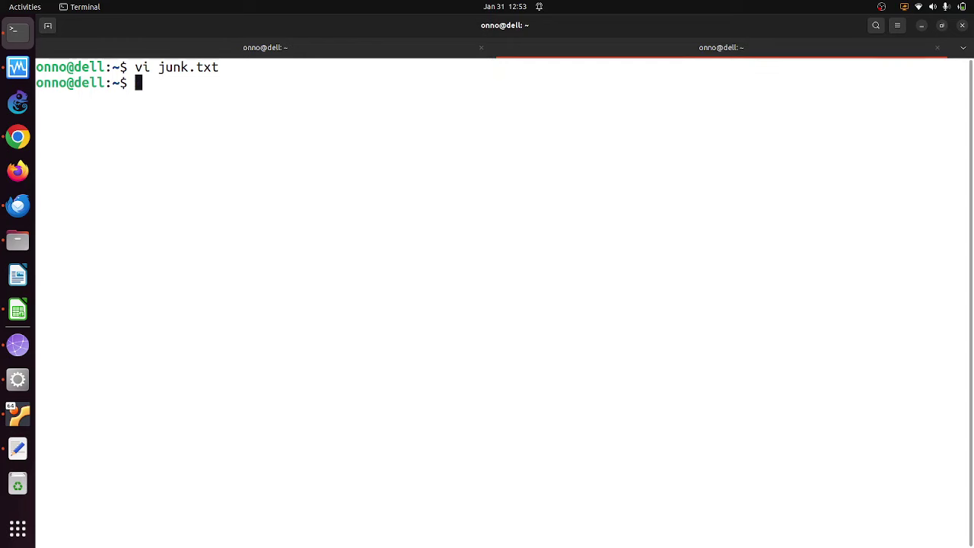
- Switch to the Ubuntu virtual machine in VirtualBox, cancel the pending completion prompt in its terminal and list the home directory
click(15, 420)
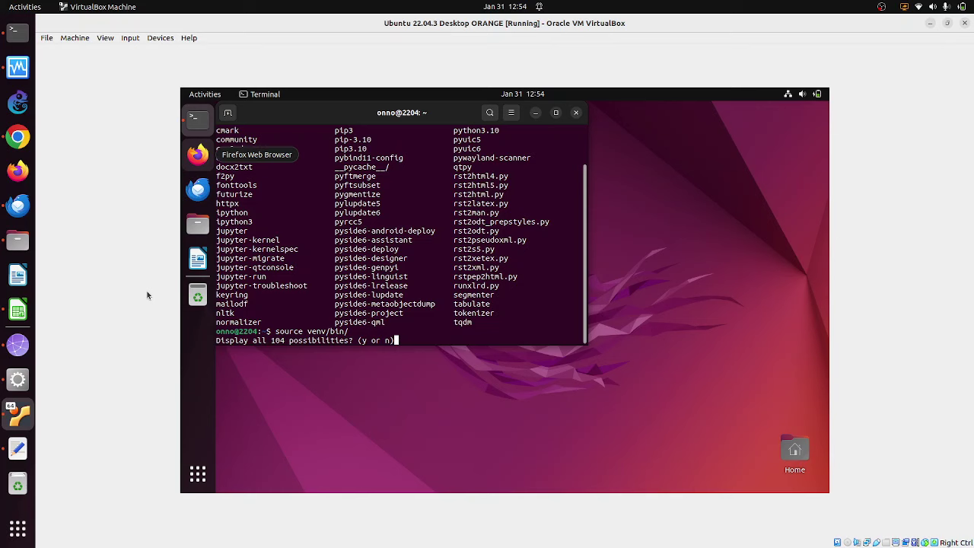
key(ctrl+c)
text(ks)
key(Return)
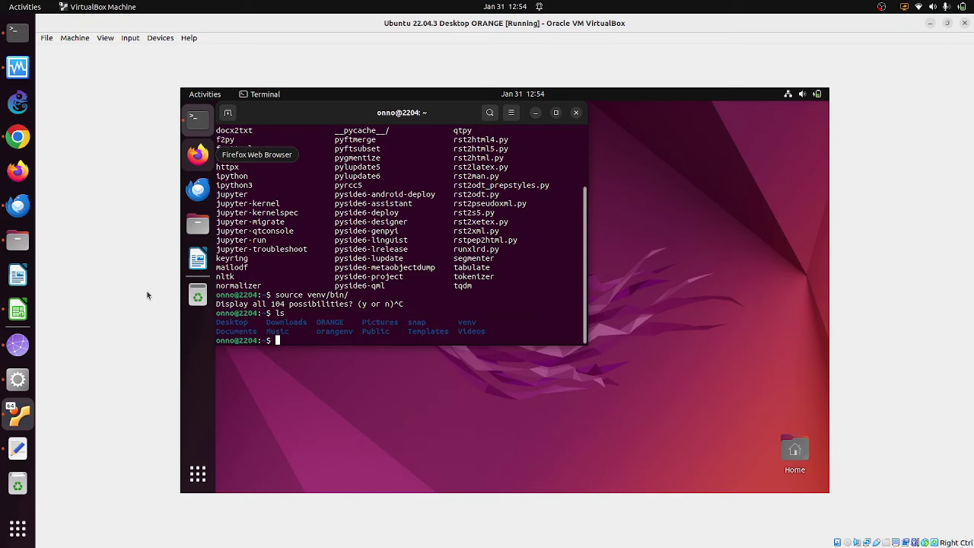
- Change to the orangenv directory and list its contents
text(cd orang)
key(Tab)
key(Return)
text(ls)
key(Return)
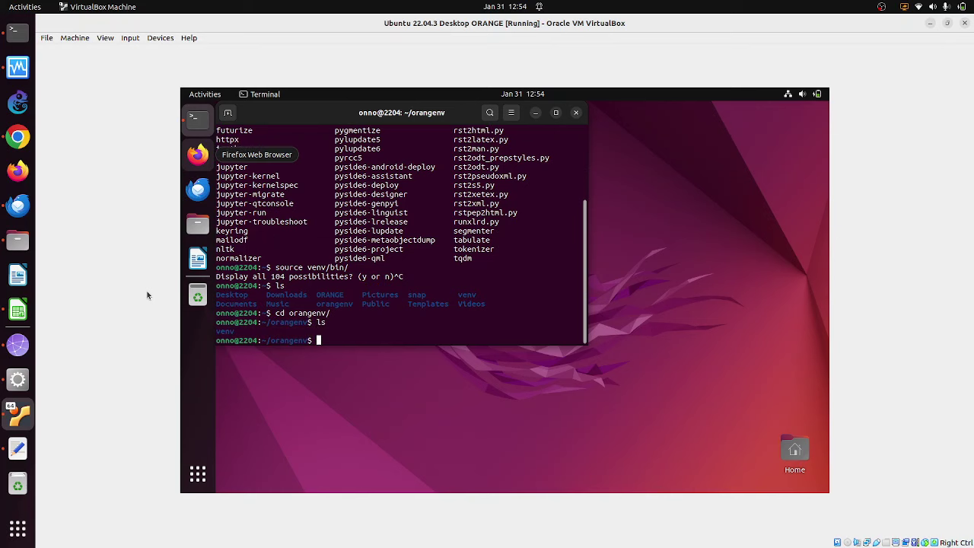
- Following the wiki instructions in Chrome, create the Python virtual environment in the virtual machine with virtualenv --python=python3 venv/
click(18, 137)
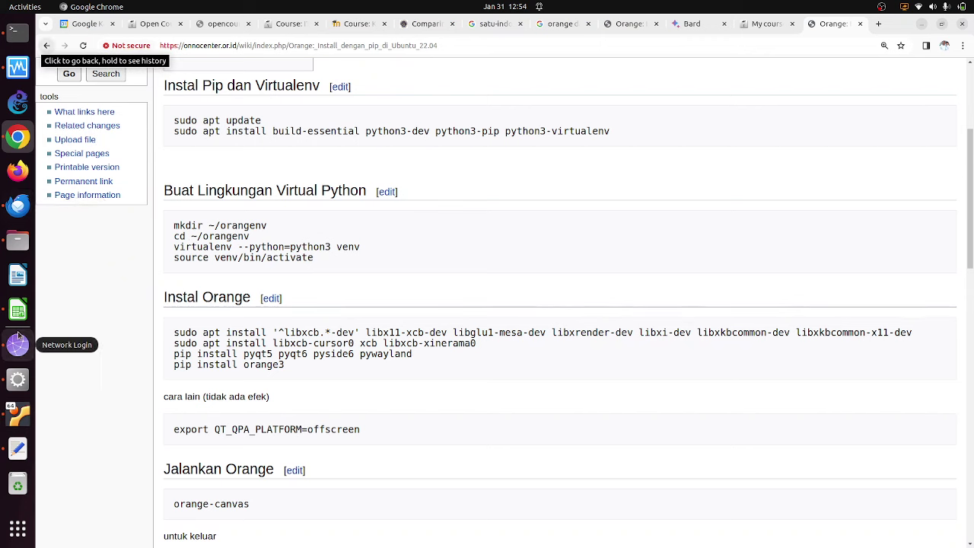
click(18, 415)
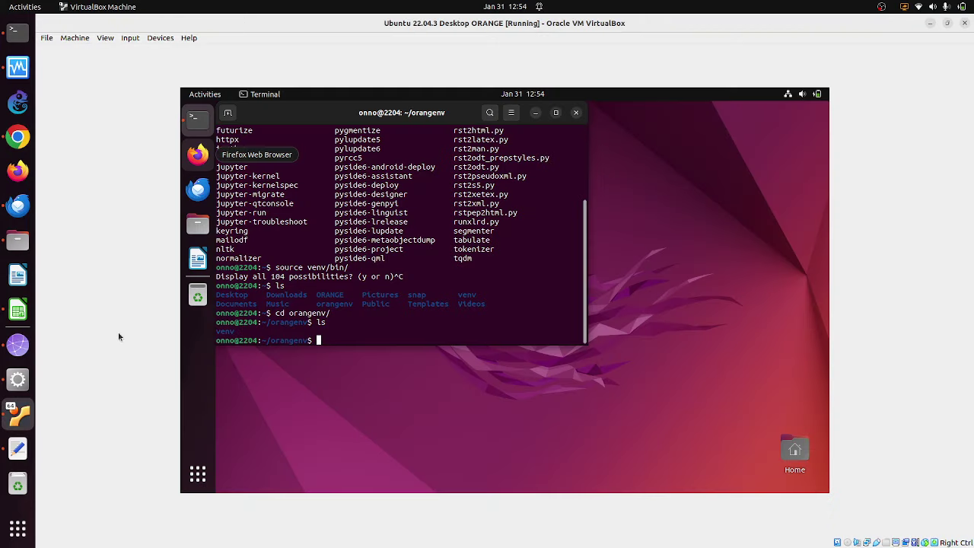
text(virtualenv )
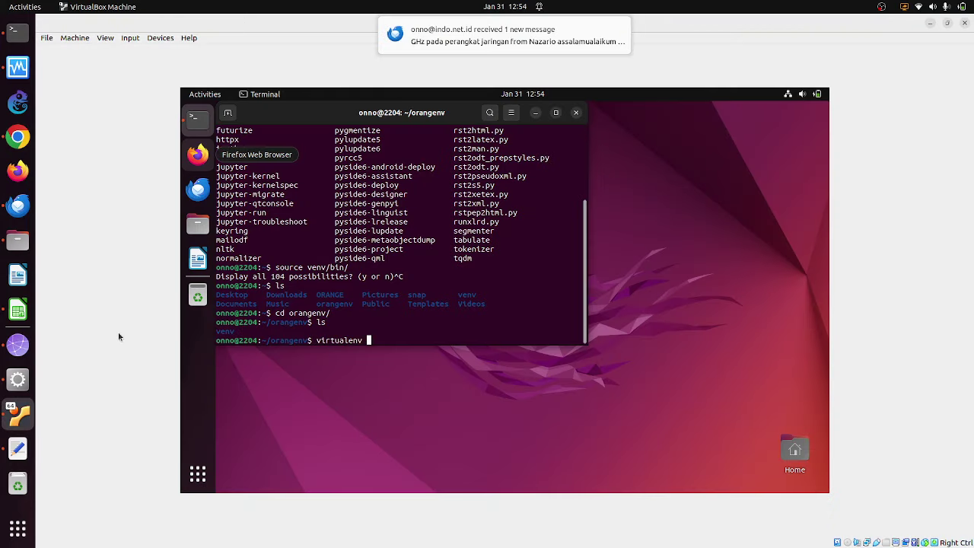
text(python)
click(17, 137)
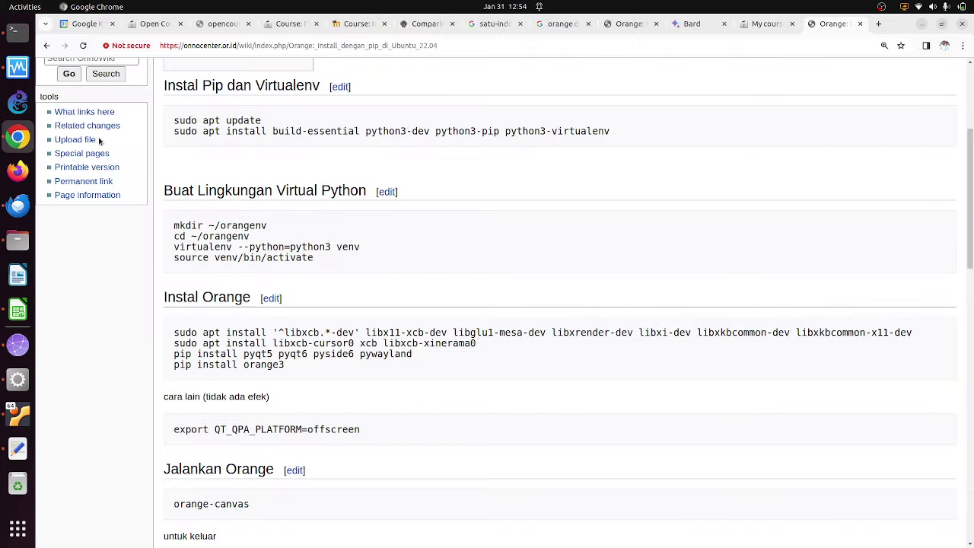
click(19, 413)
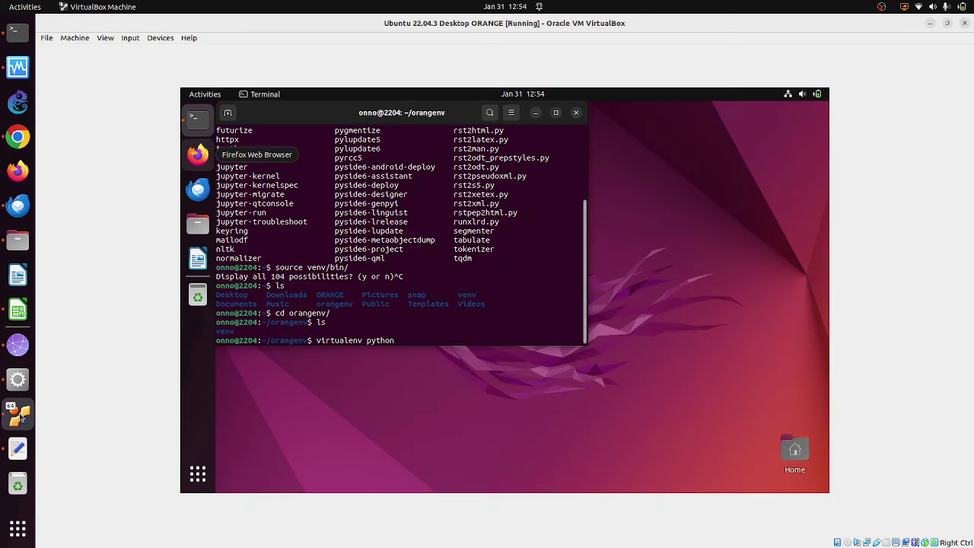
key(ctrl+Left)
text(--)
key(End)
text(=pythion)
key(BackSpace)
key(BackSpace)
key(BackSpace)
text(on3 vend)
key(BackSpace)
key(Tab)
key(Return)
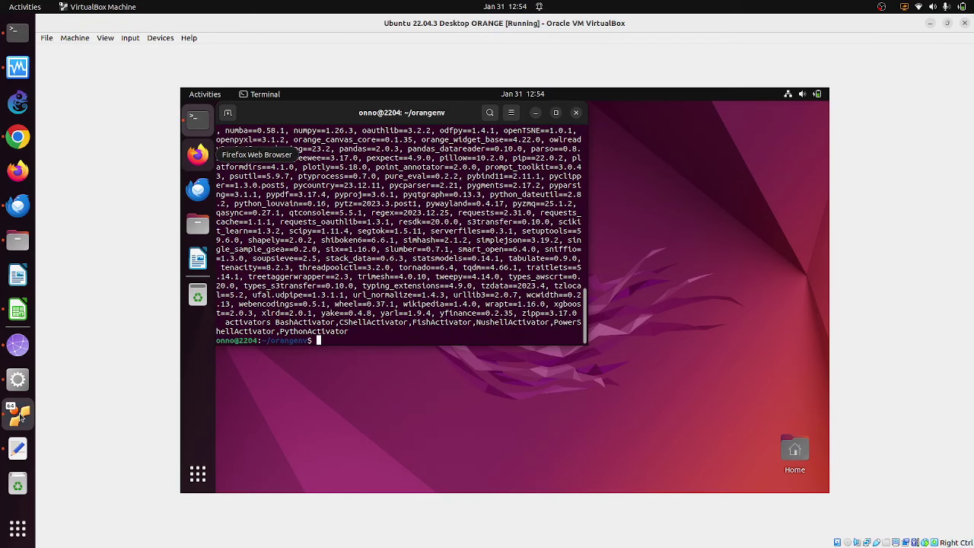
- Activate the virtual environment by sourcing venv/bin/activate
text(source vne)
key(BackSpace)
key(BackSpace)
text(env/bin/activate)
key(Return)
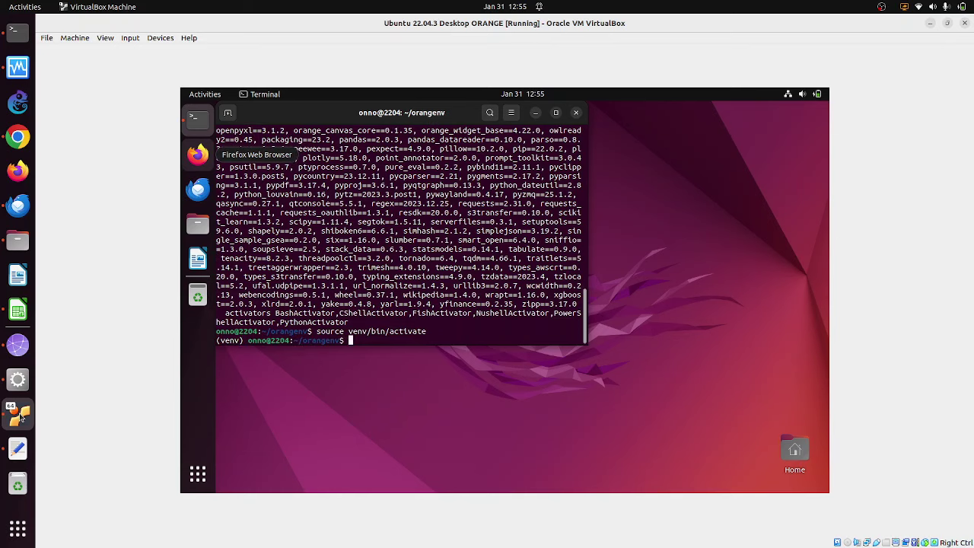
- Launch Orange with orange-canvas, maximize the terminal window and close the Welcome to Orange dialog
text(orange-canvas)
key(Return)
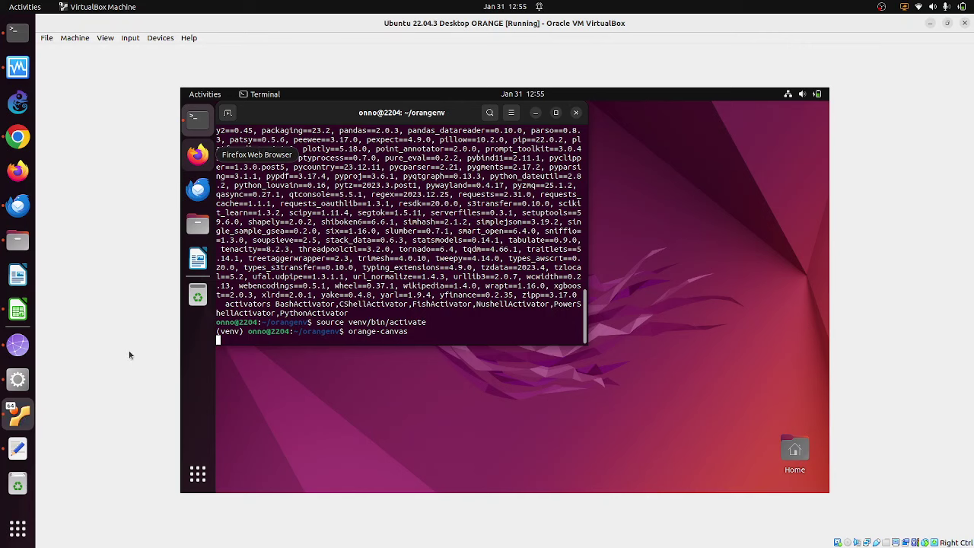
click(557, 114)
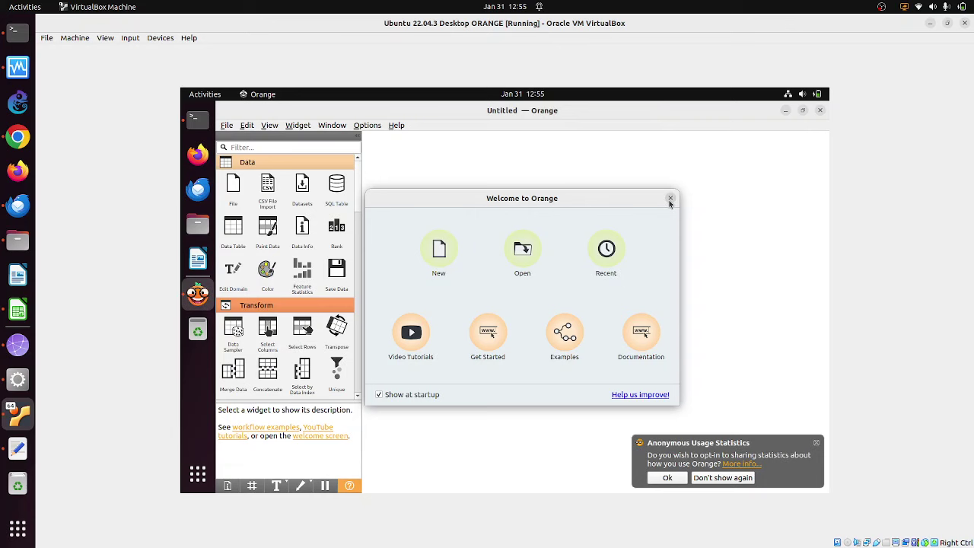
click(670, 200)
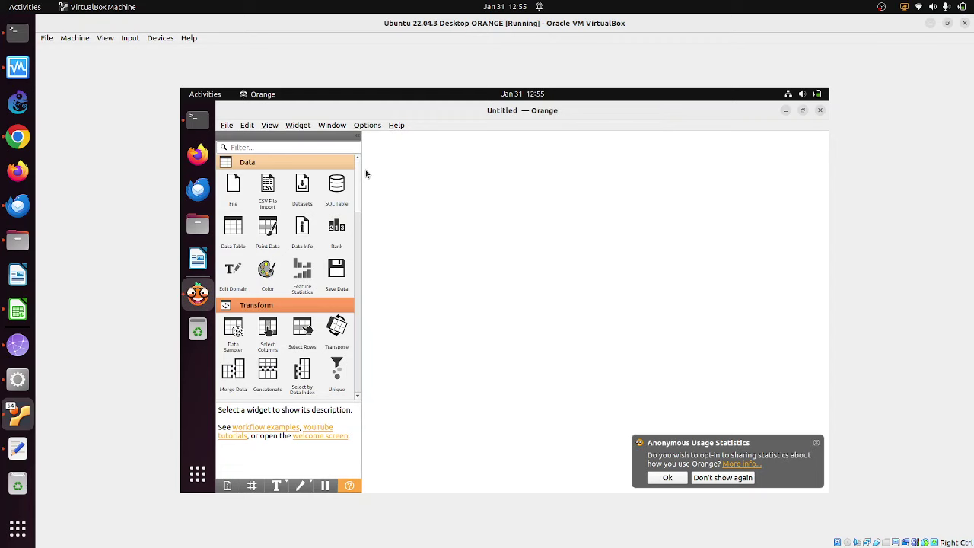
- Switch to the host's Files app and open anggaran-2001.xls from the ORANGE folder in Home
click(16, 248)
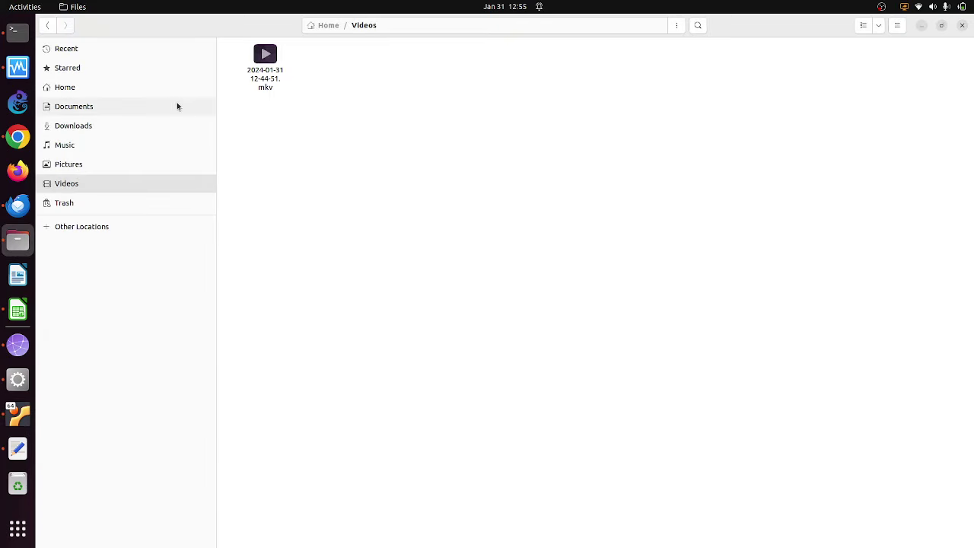
click(97, 90)
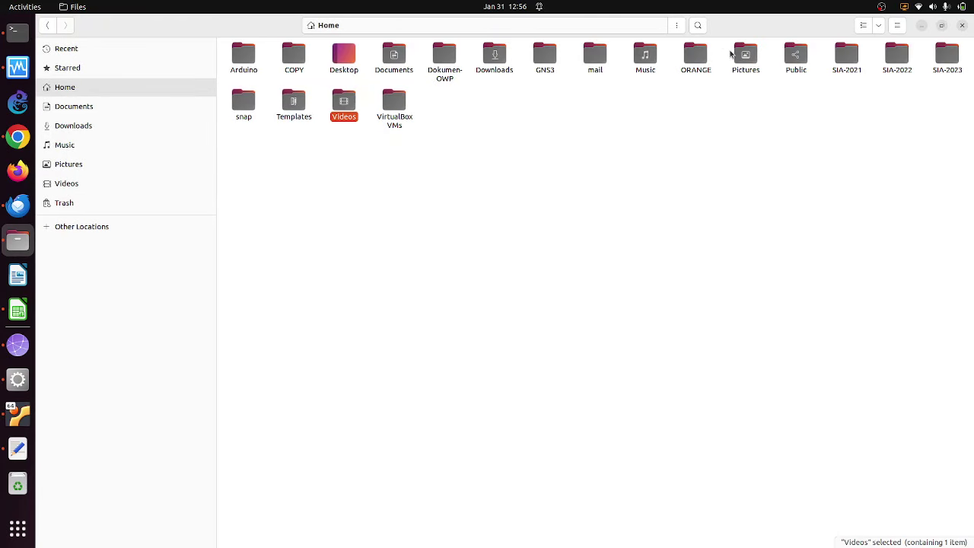
double_click(693, 54)
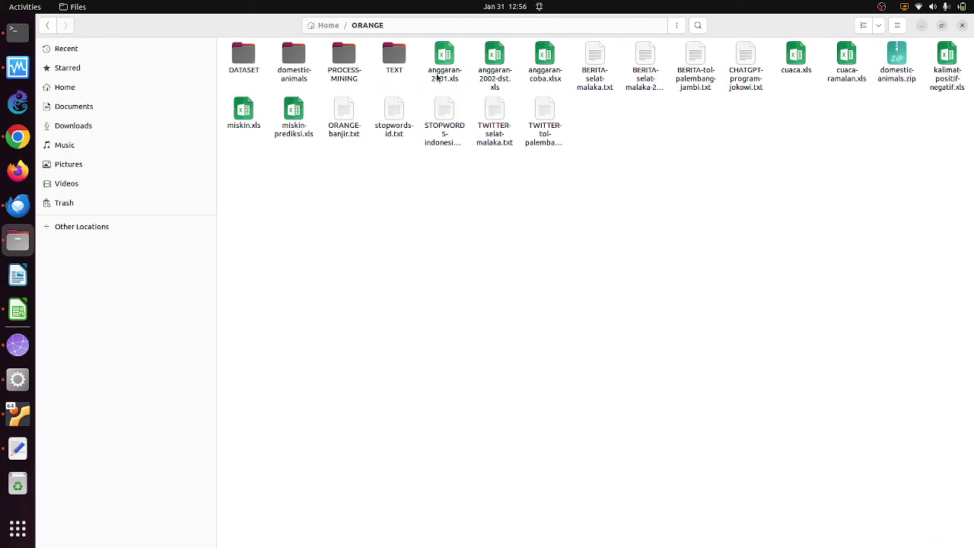
click(450, 54)
double_click(449, 55)
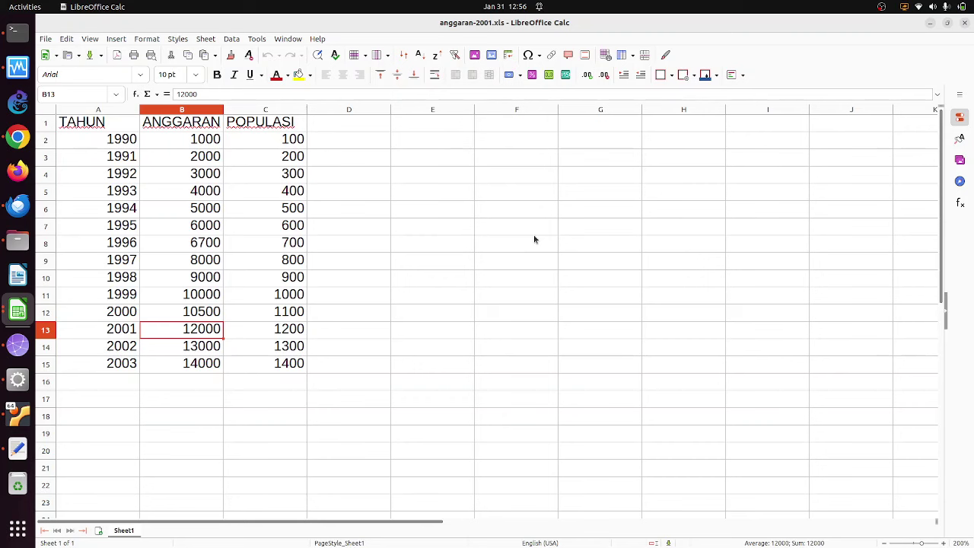
- Set the ANGGARAN value for the year 2000 in cell B12 to 11000
key(Up)
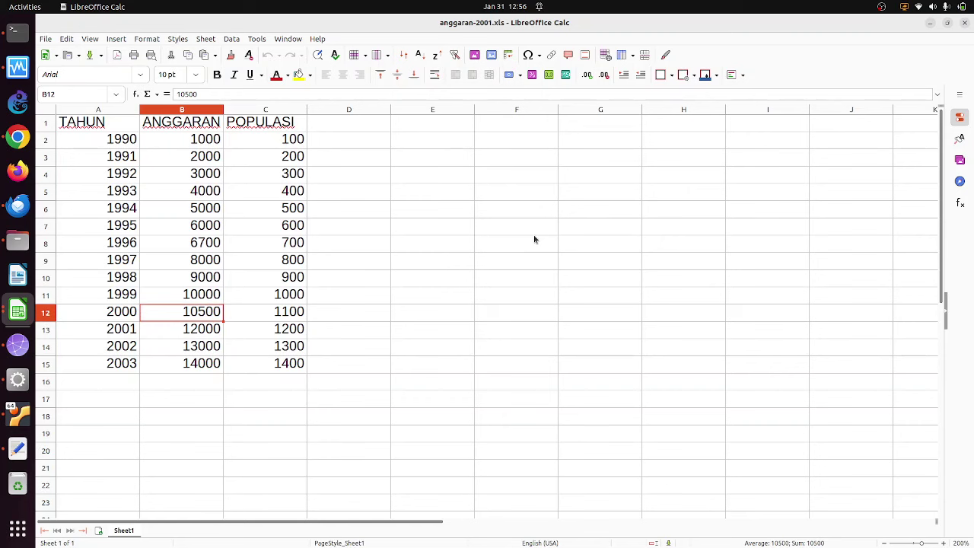
text(11)
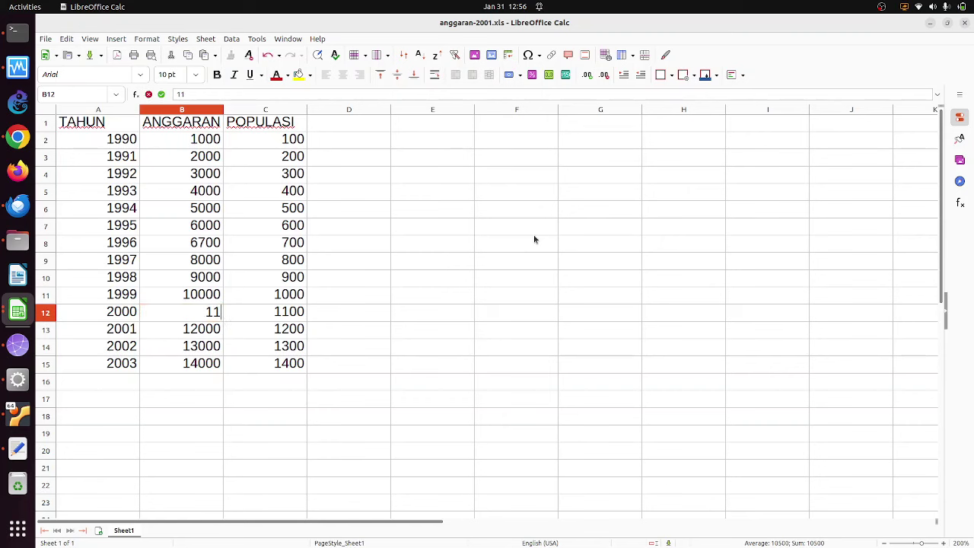
text(000)
key(Return)
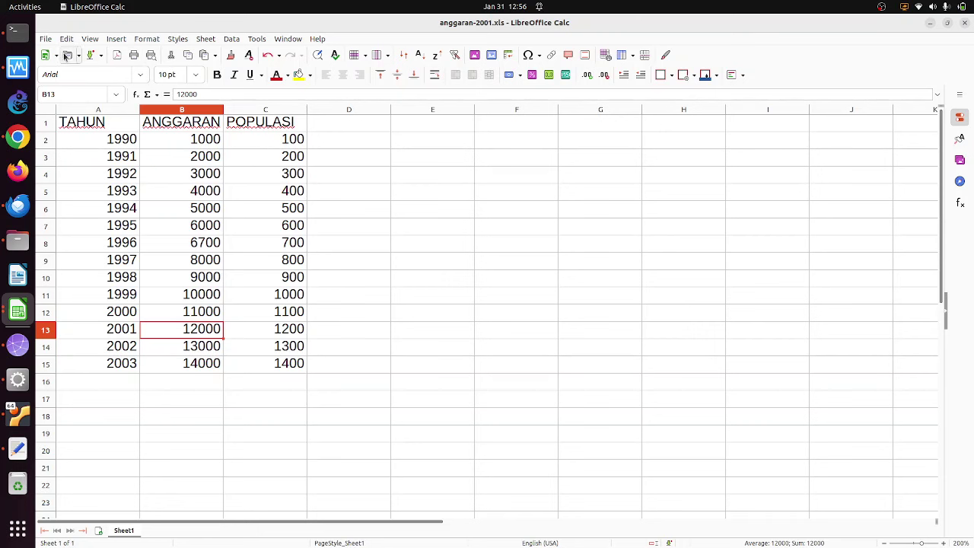
- Save anggaran-2001.xls in Excel 97-2003 format and close it
click(89, 55)
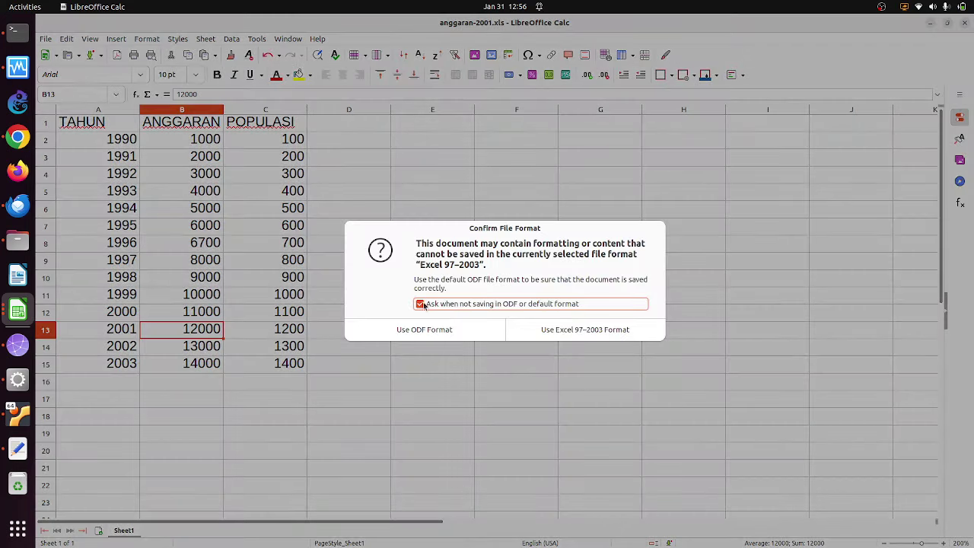
click(571, 331)
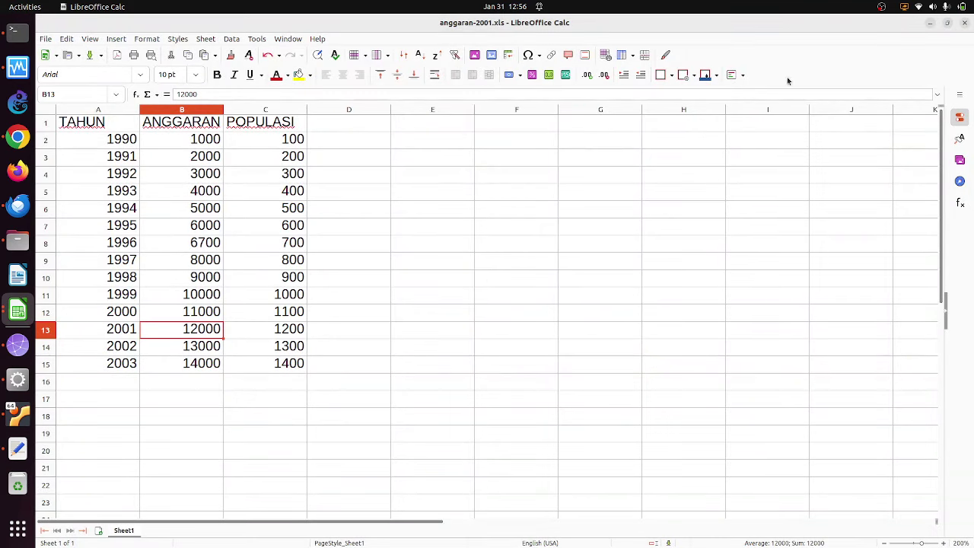
click(967, 25)
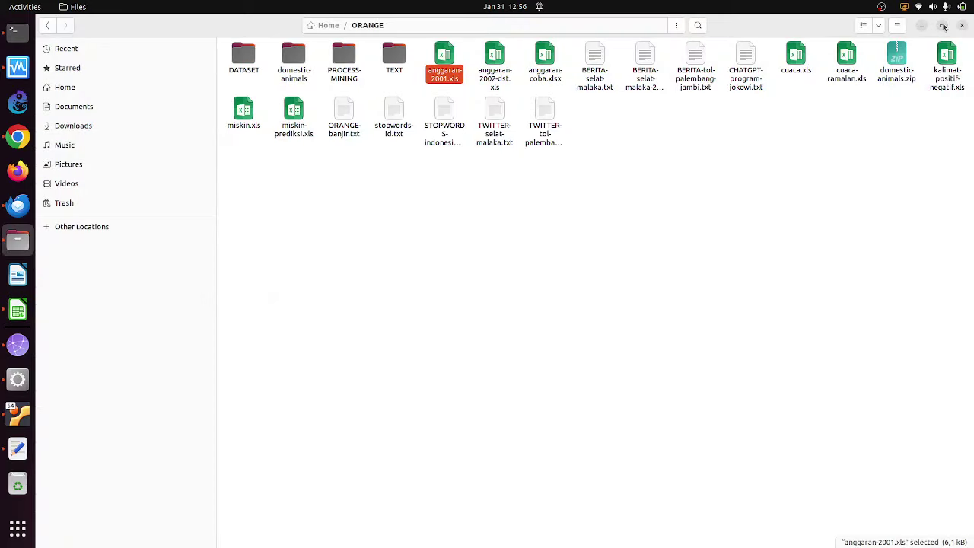
- Open anggaran-2002-dst.xls, examine its year, budget, population and interest-rate data, and close it
double_click(492, 56)
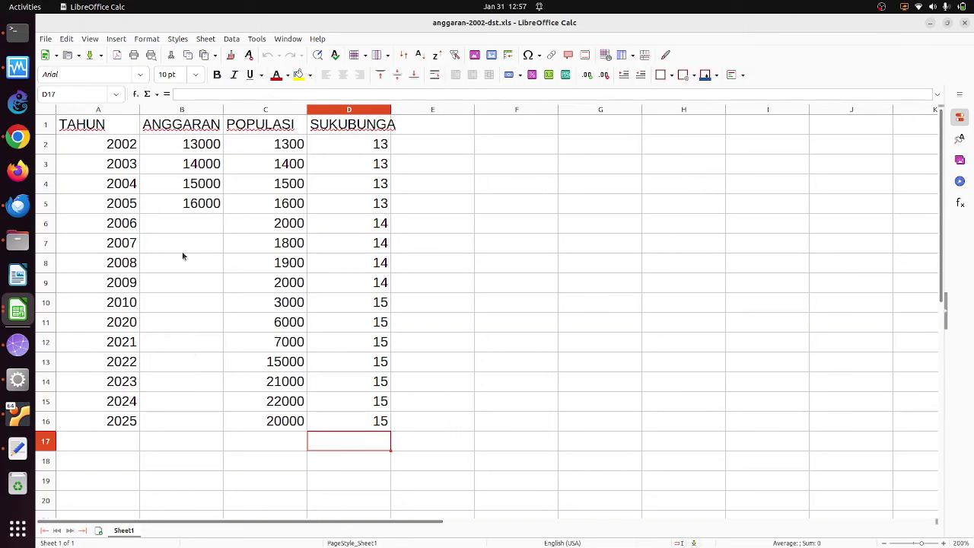
scroll(187, 445, down, 5)
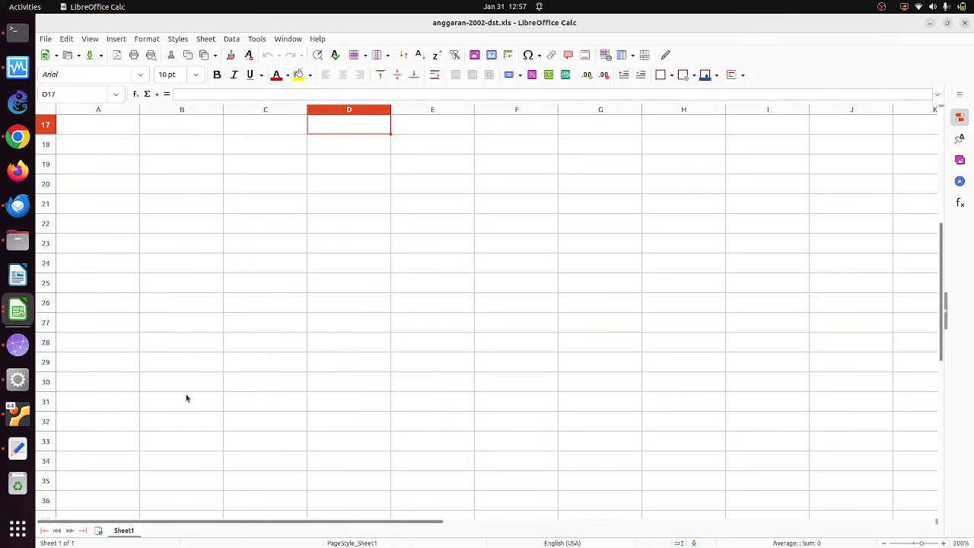
click(962, 24)
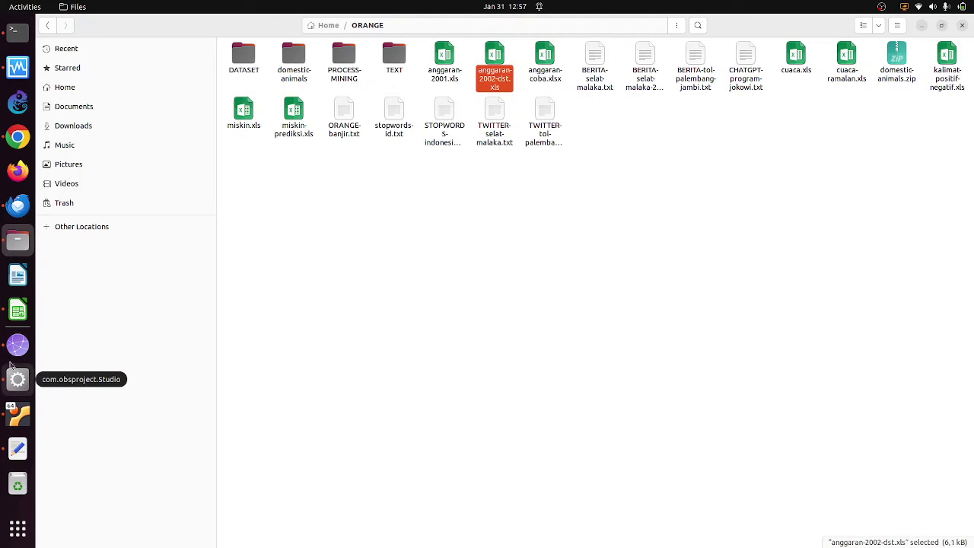
- Return to the virtual machine, open a second terminal tab and change to the ../ORANGE/ directory
click(14, 420)
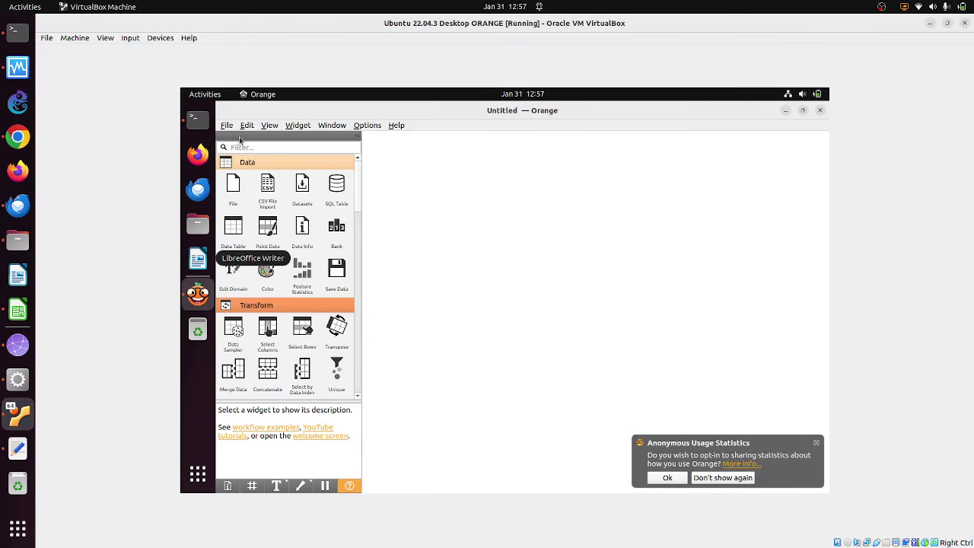
click(192, 120)
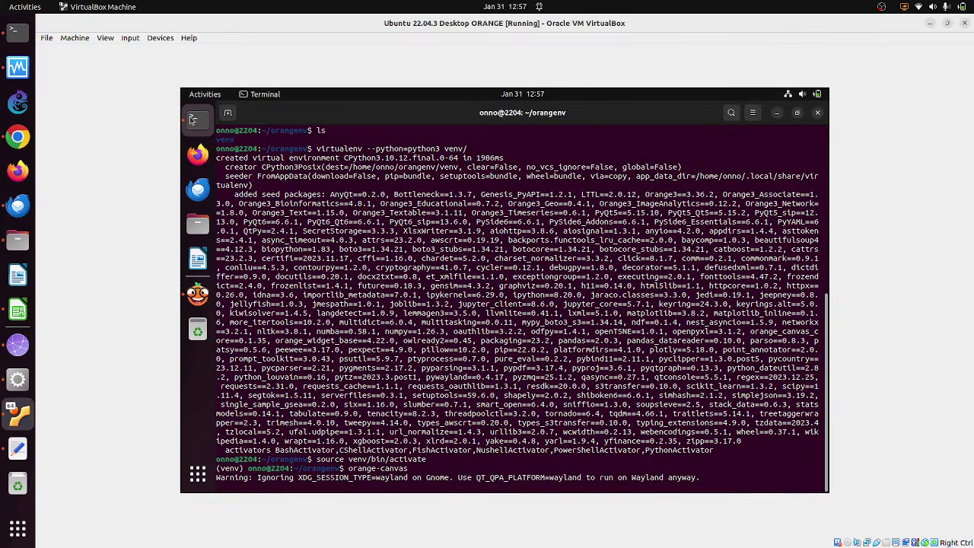
click(228, 114)
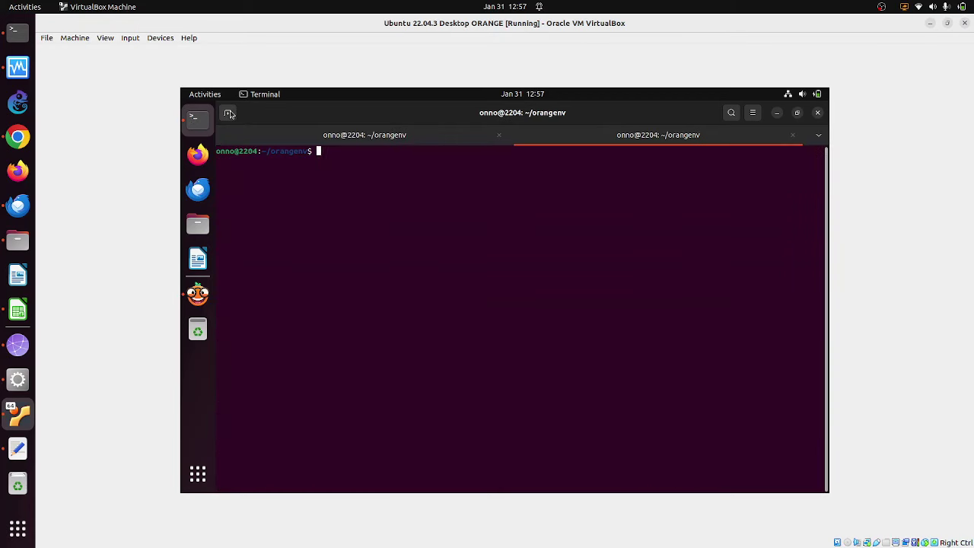
text(cd ..)
text(/ORNG)
text(A)
key(Tab)
key(Return)
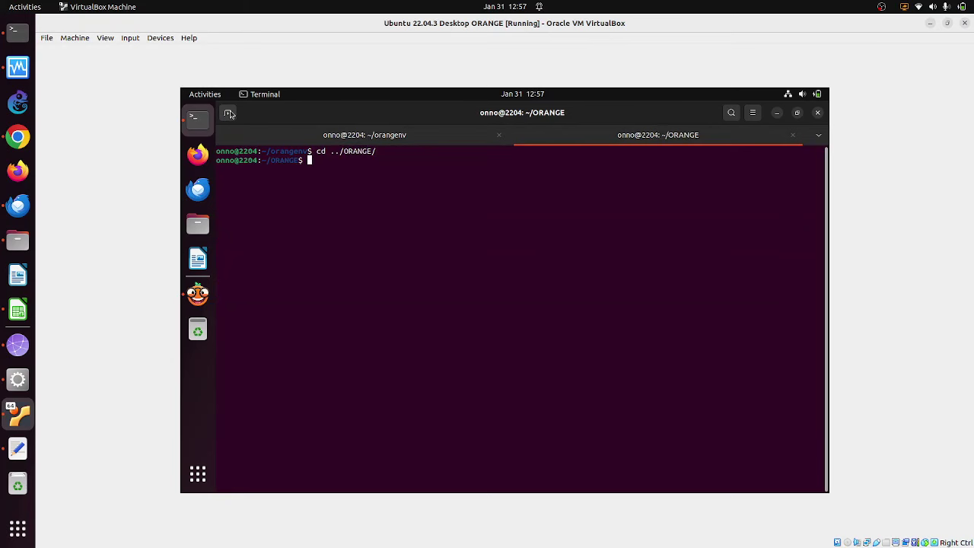
- Begin an scp command in the virtual machine, and look up the host's IP address with ifconfig in the host terminal
text(scp)
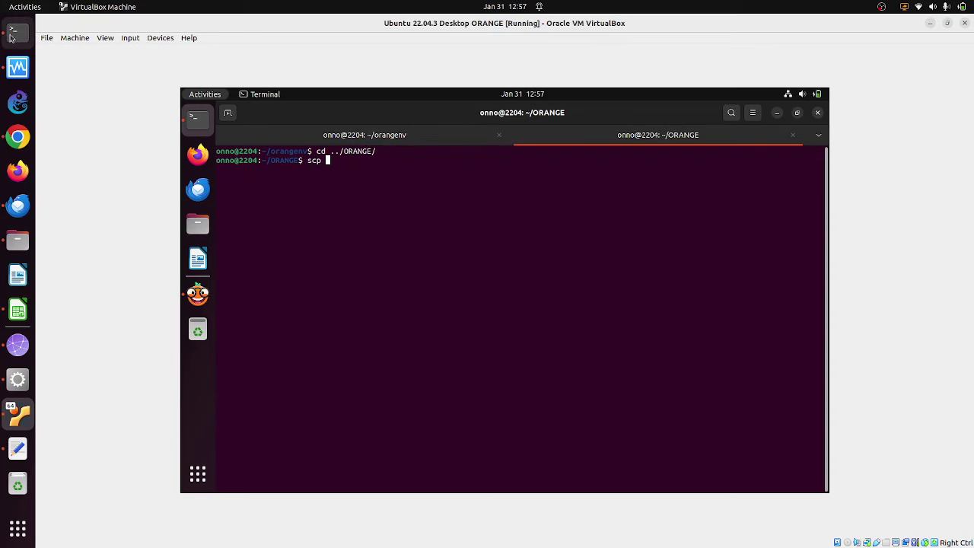
click(16, 37)
text(ifconfig)
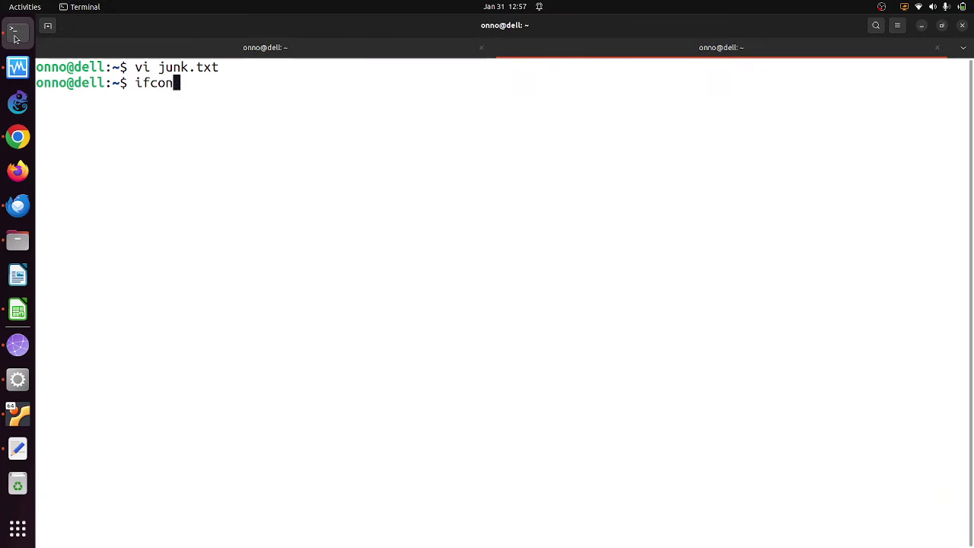
key(Return)
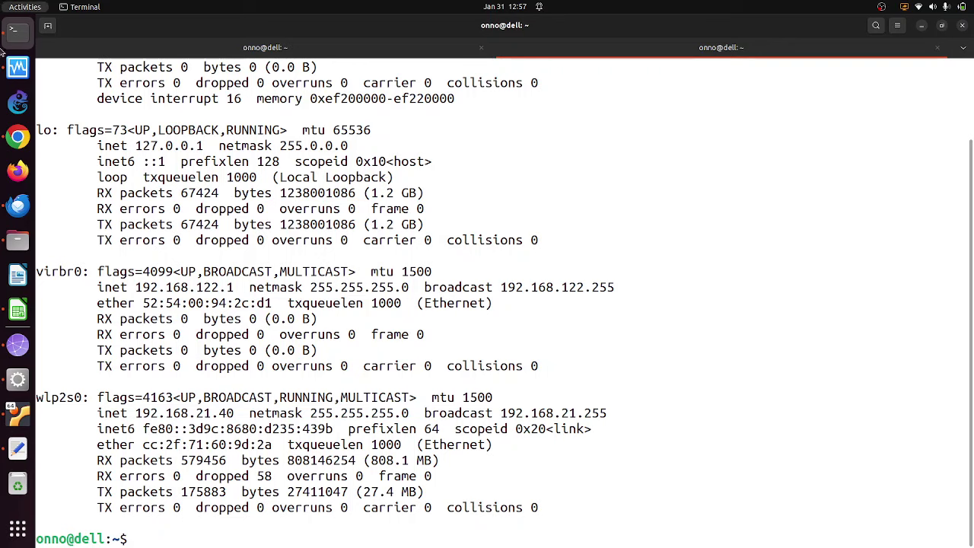
click(19, 423)
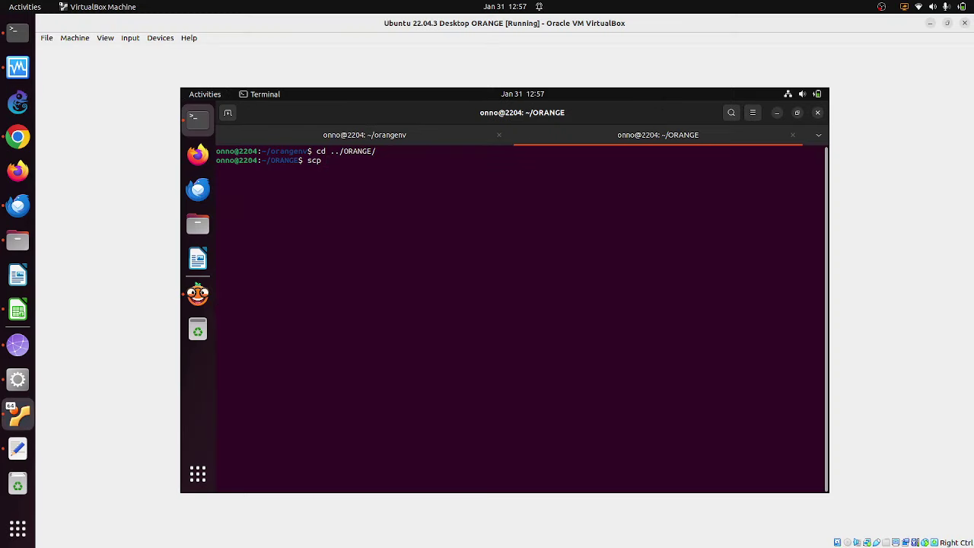
- Copy ORANGE/angga* from the host at 192.168.21.40 into the current directory with scp, entering the account password
text(onno@192.168.0.)
key(BackSpace)
key(BackSpace)
text(21.40:ORANGE/angga)
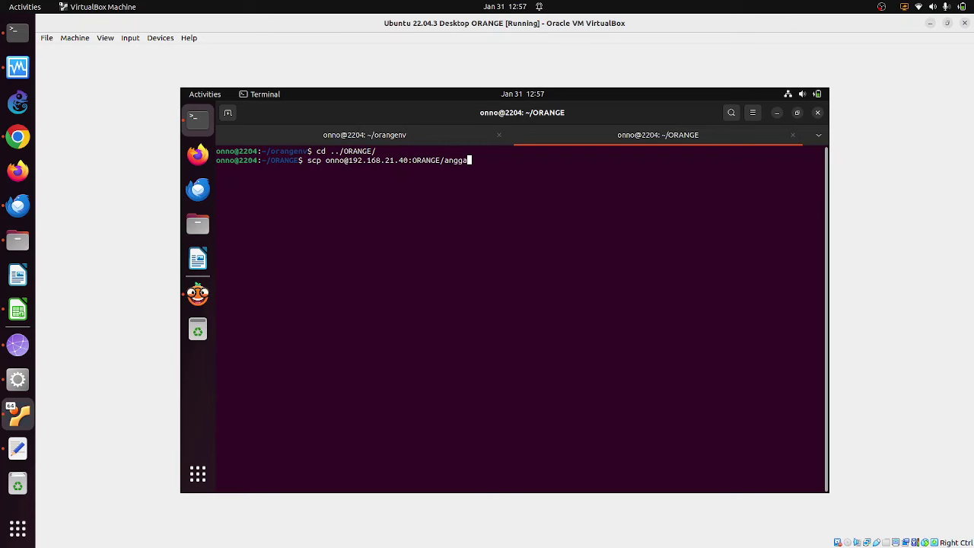
text(* .)
key(Return)
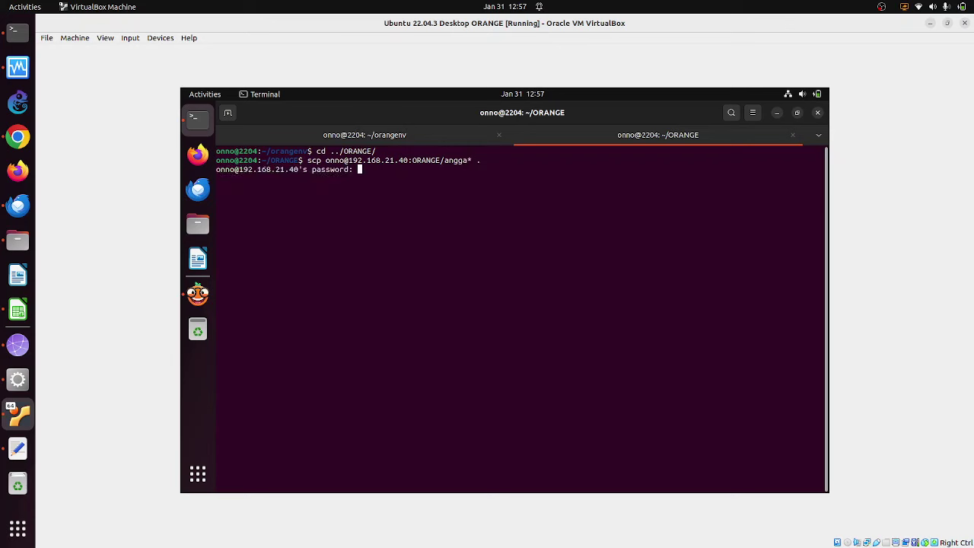
key(Return)
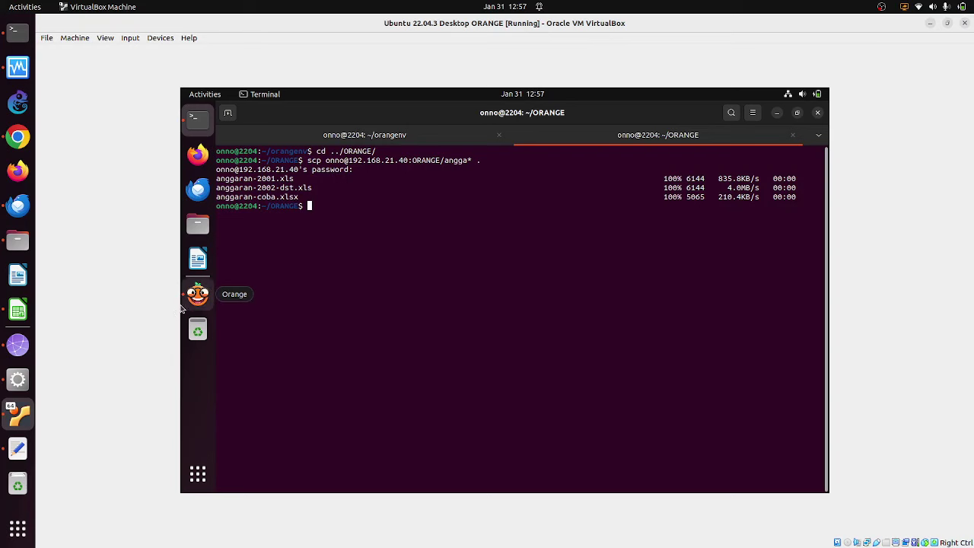
- Switch to Orange, add a File widget to the canvas and load anggaran-2001.xls from the ORANGE folder into it
click(192, 304)
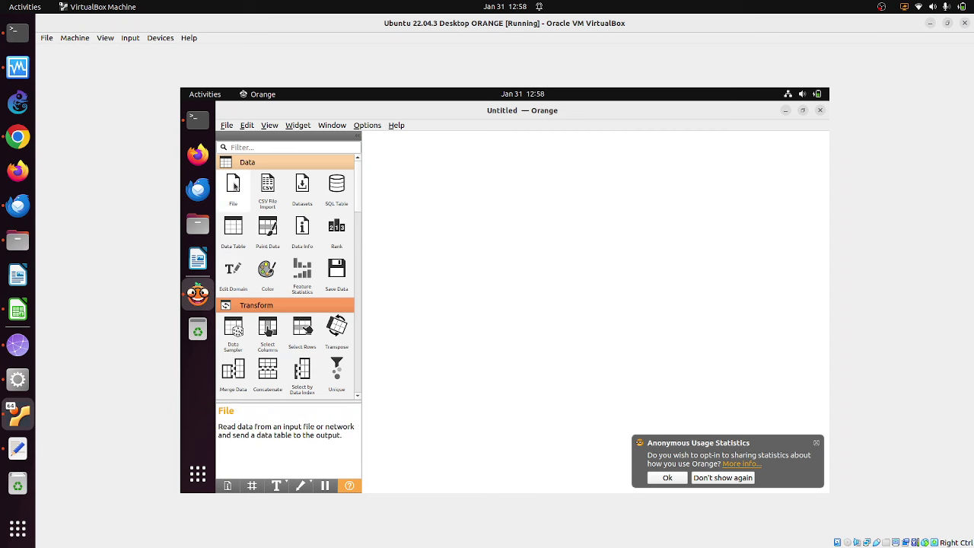
click(240, 186)
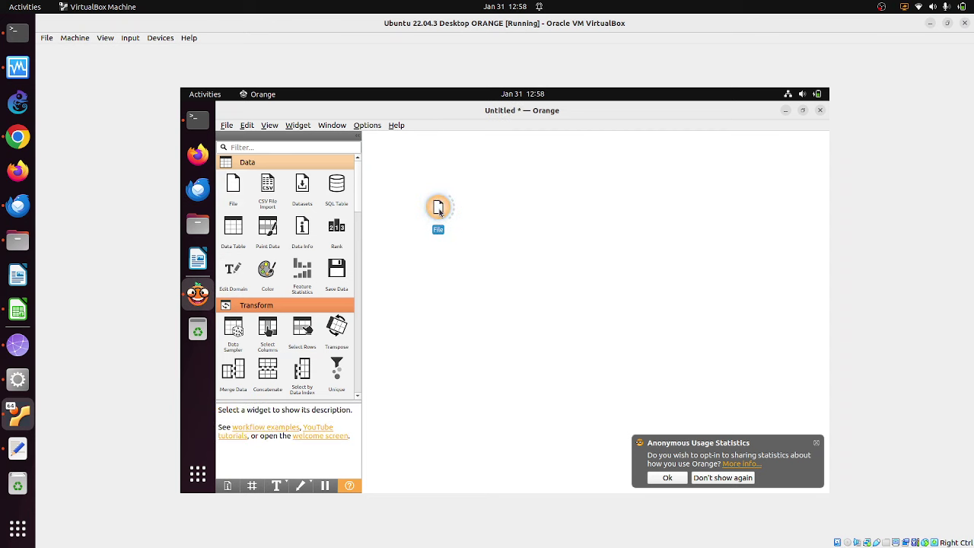
double_click(440, 211)
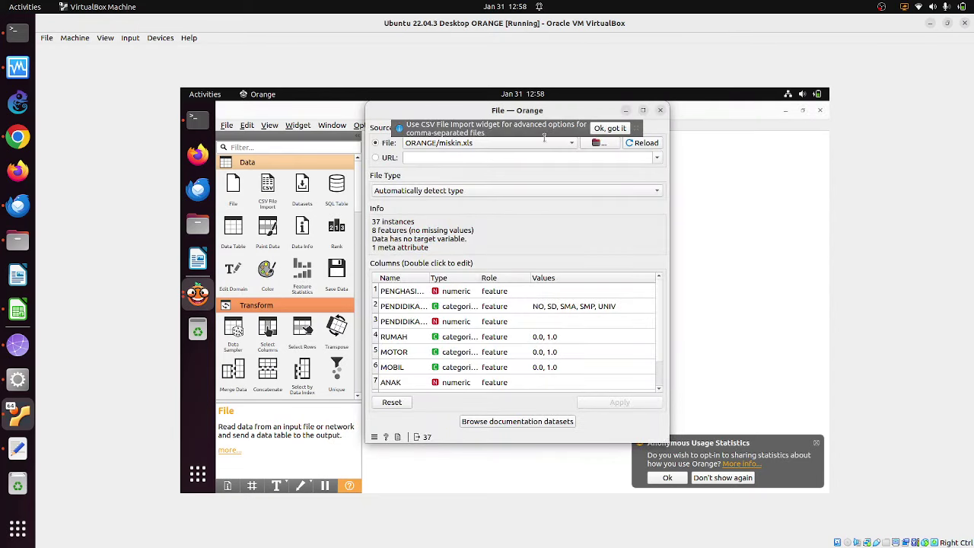
click(599, 144)
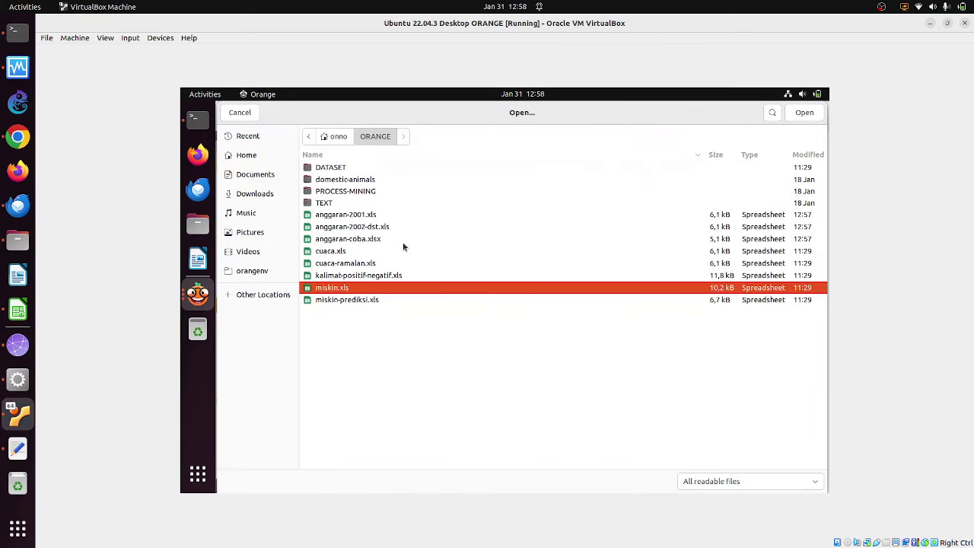
click(362, 217)
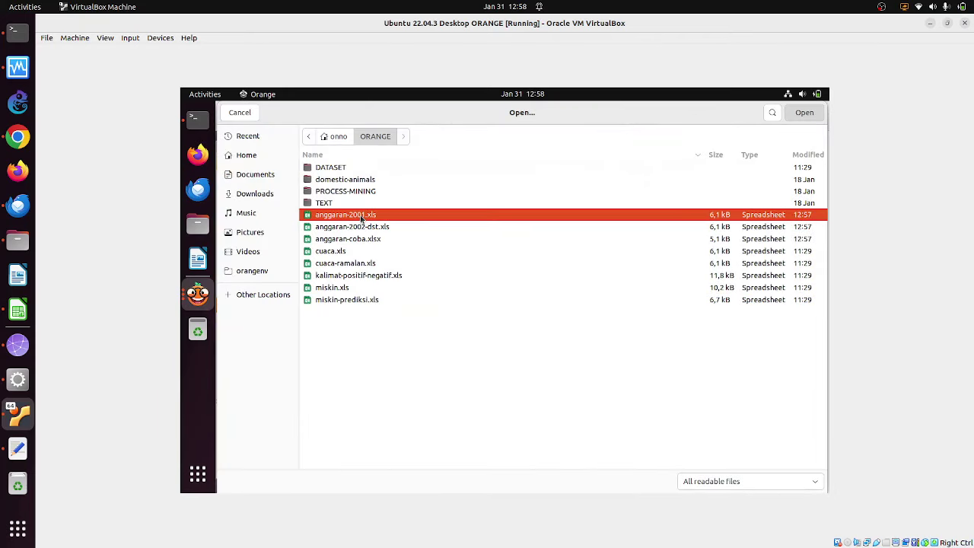
double_click(362, 217)
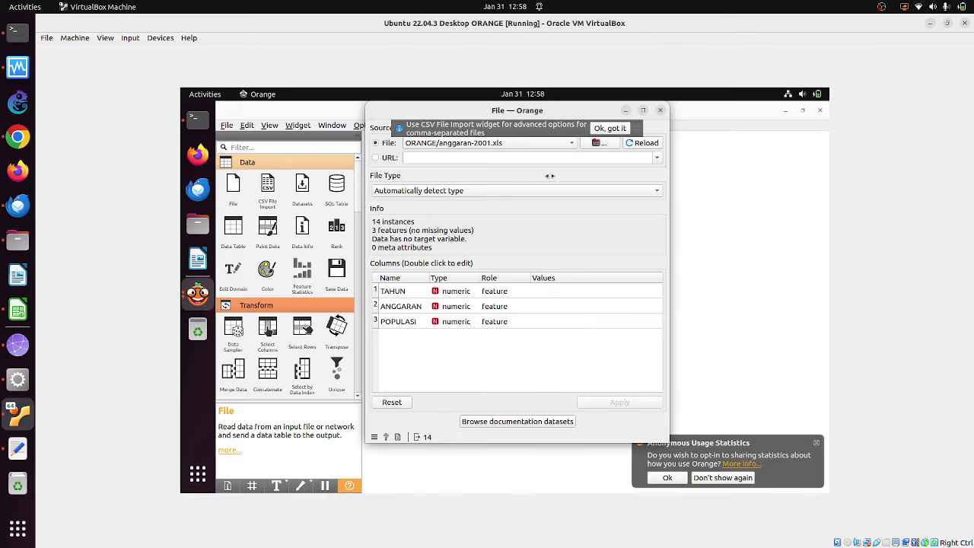
click(661, 111)
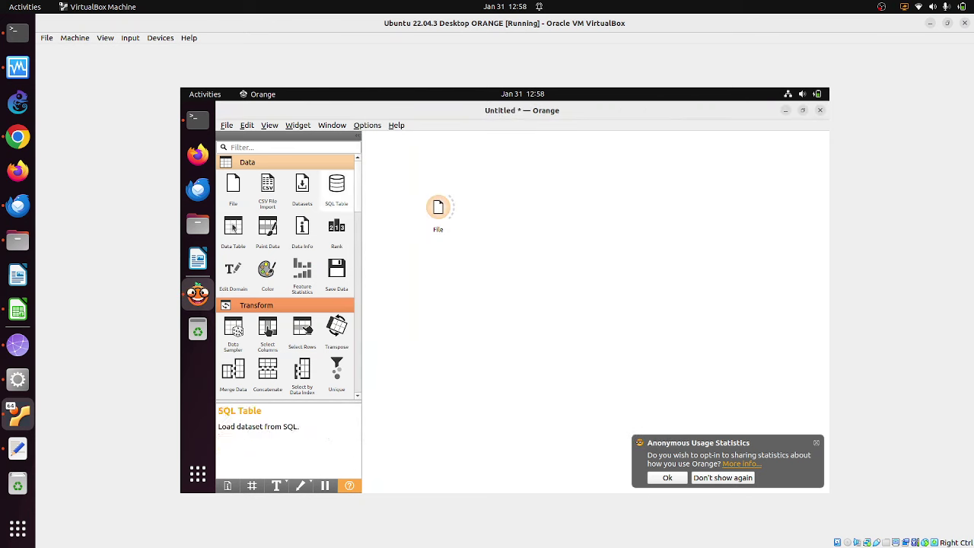
- Add a single Data Table widget beside the File widget and feed it with the File widget's data
drag(233, 227, 519, 178)
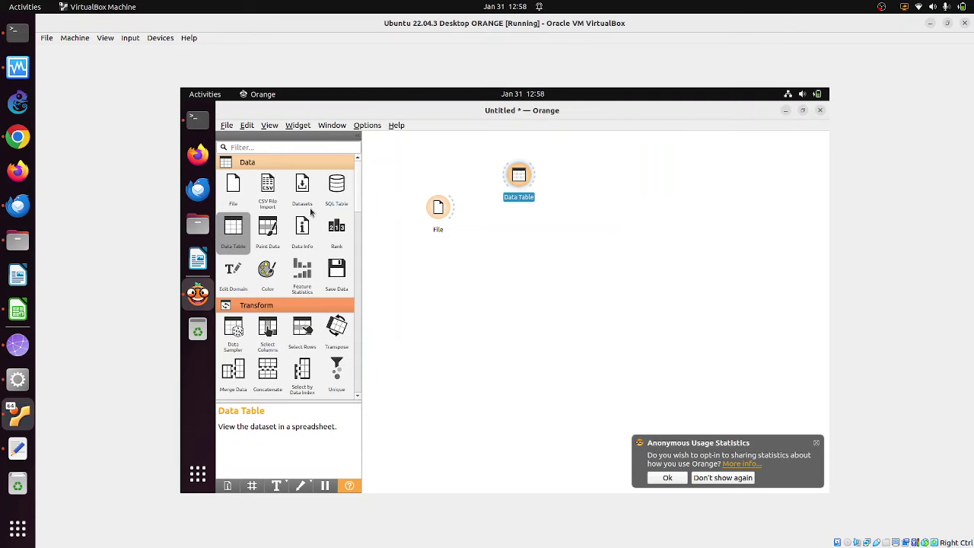
drag(232, 227, 507, 213)
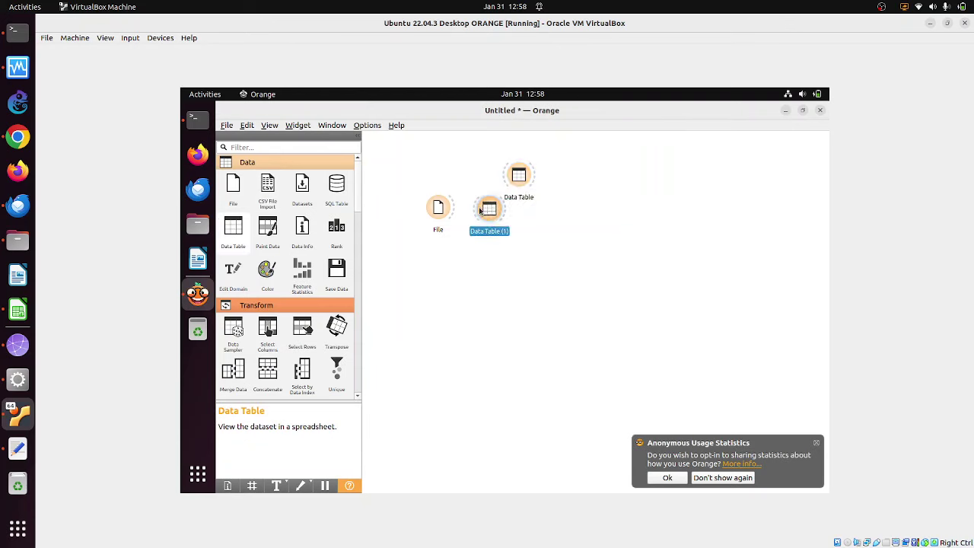
key(Delete)
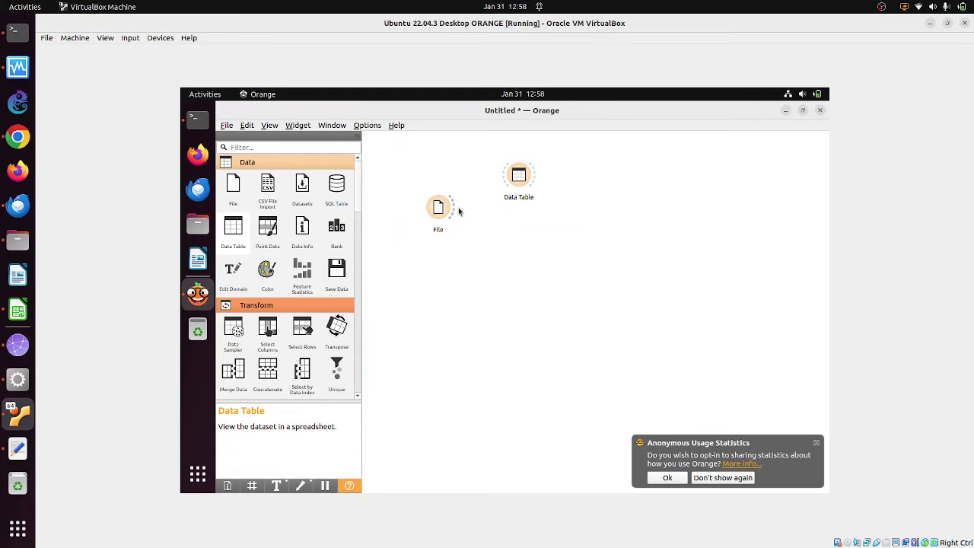
drag(453, 207, 516, 180)
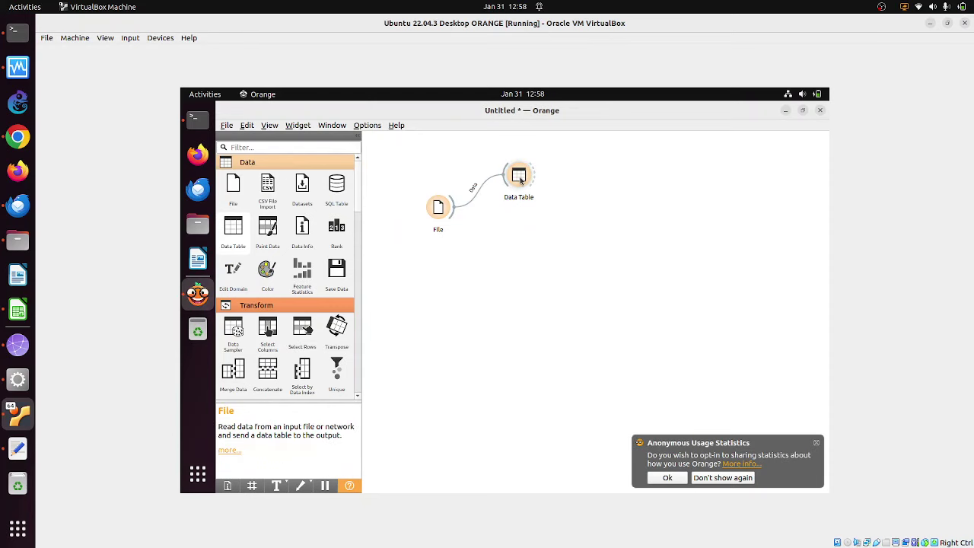
- Examine the TAHUN, ANGGARAN and POPULASI records in the Data Table widget and close its window
double_click(521, 180)
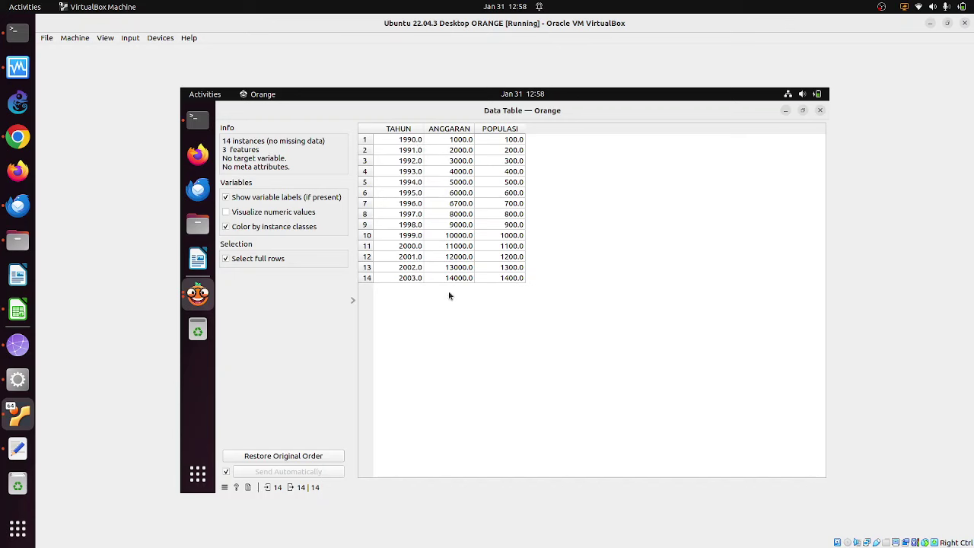
click(821, 111)
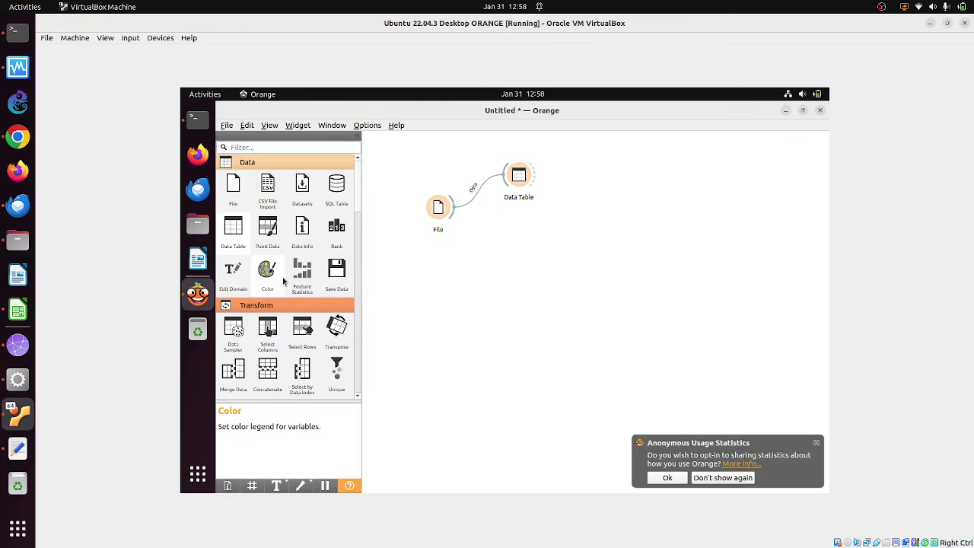
double_click(507, 179)
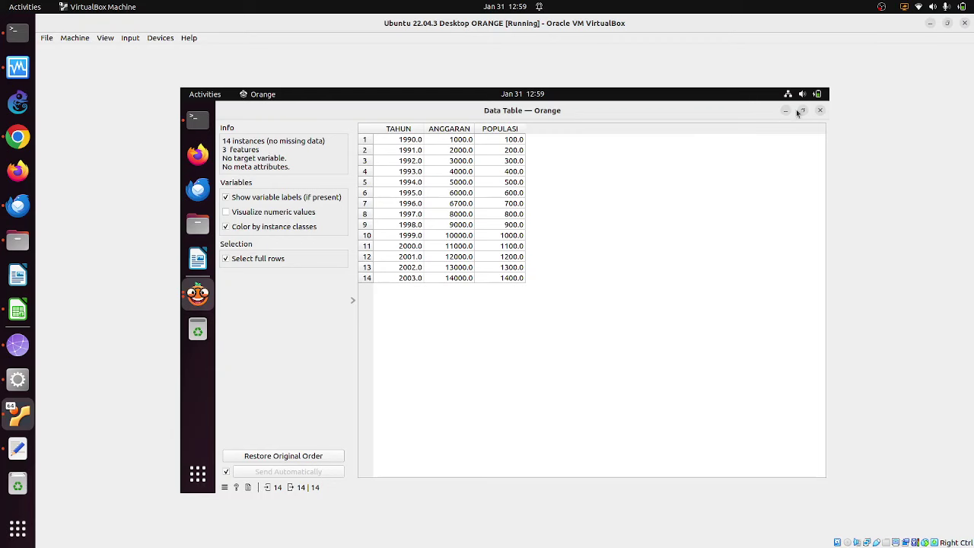
click(821, 112)
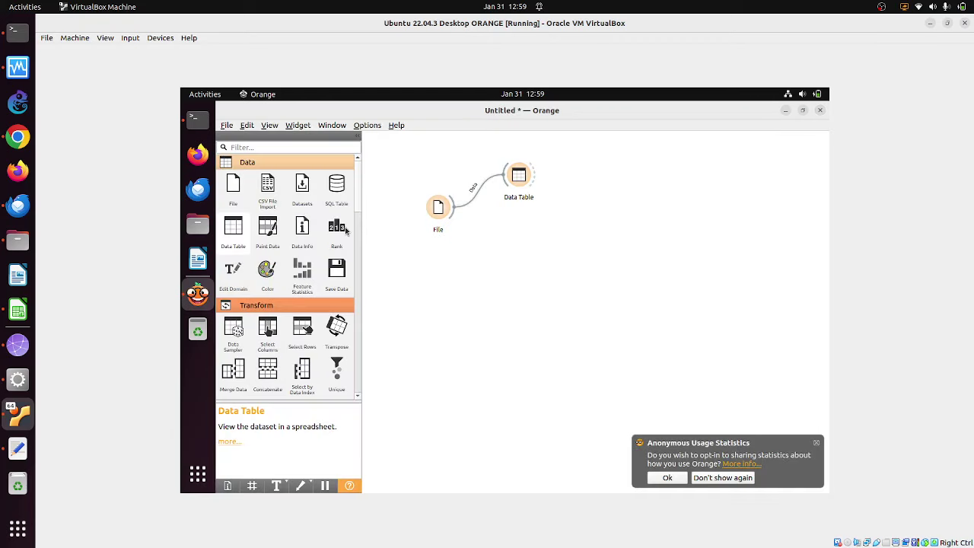
- Add a Select Columns widget fed by Data Table, with TAHUN as target, ANGGARAN as feature and POPULASI ignored
drag(268, 328, 621, 187)
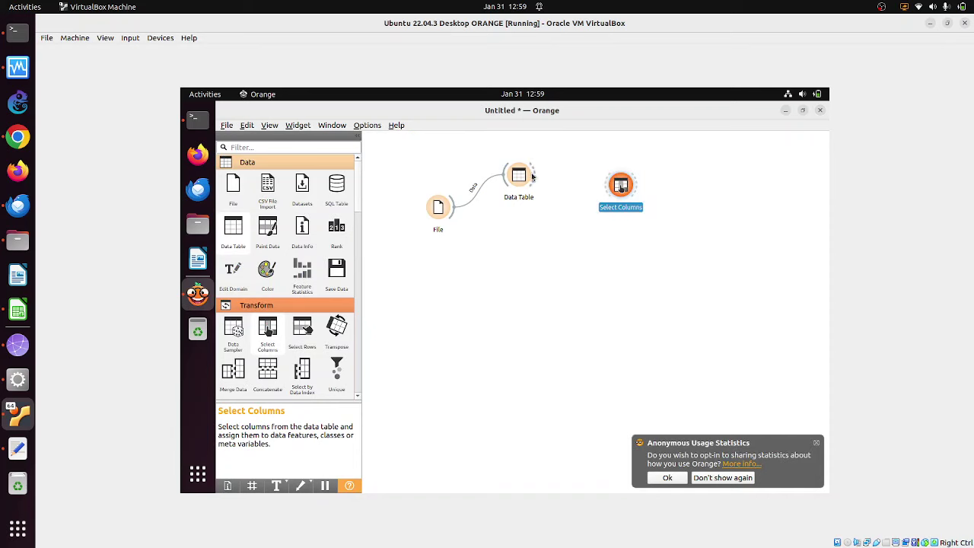
drag(535, 176, 613, 192)
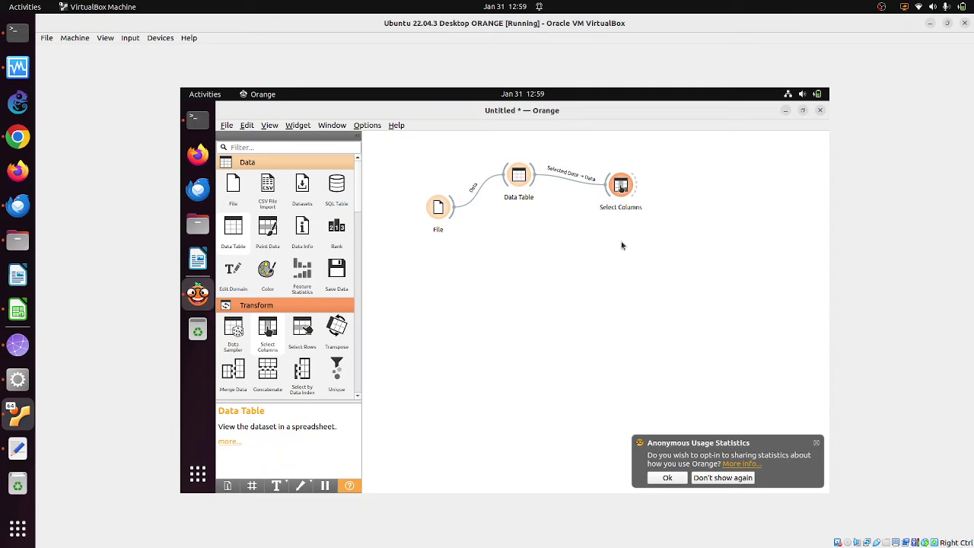
double_click(622, 187)
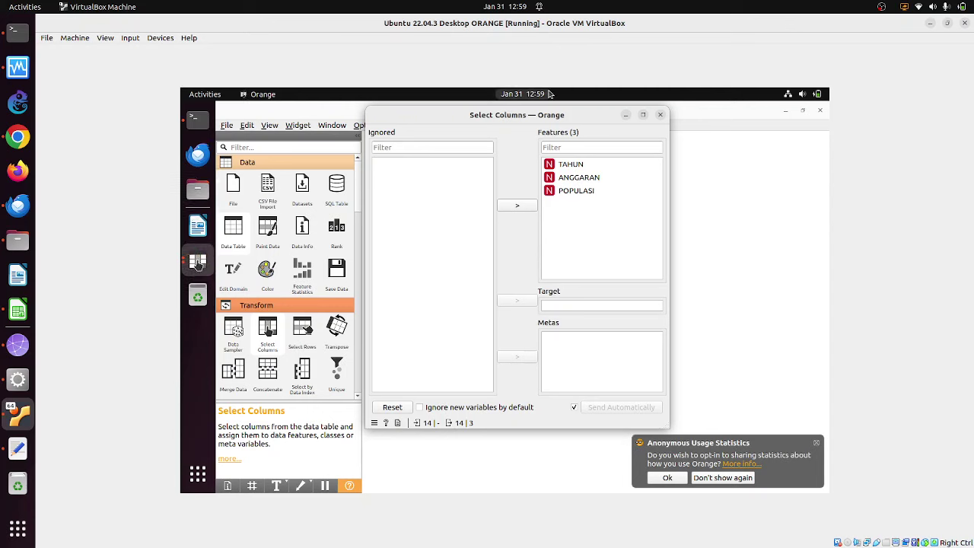
click(568, 165)
click(517, 206)
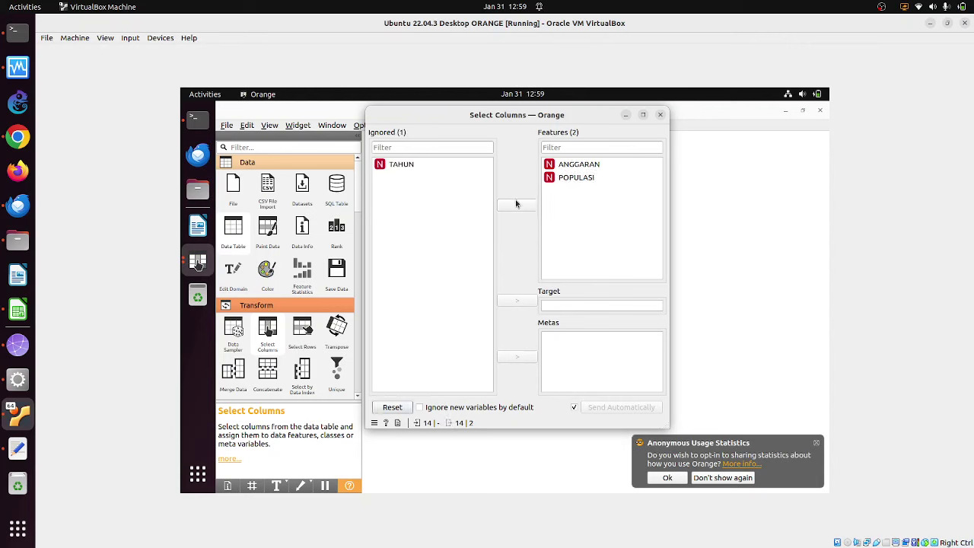
click(405, 165)
click(514, 299)
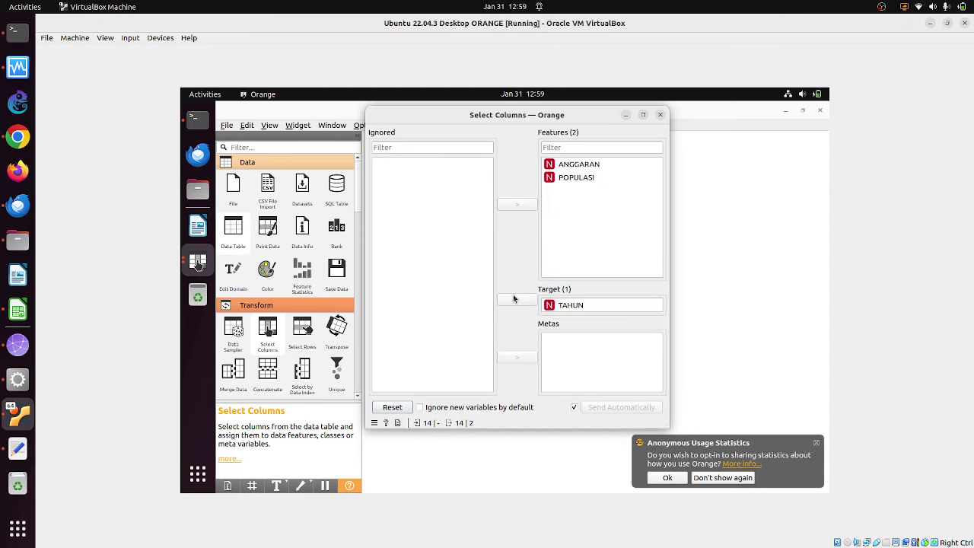
click(569, 179)
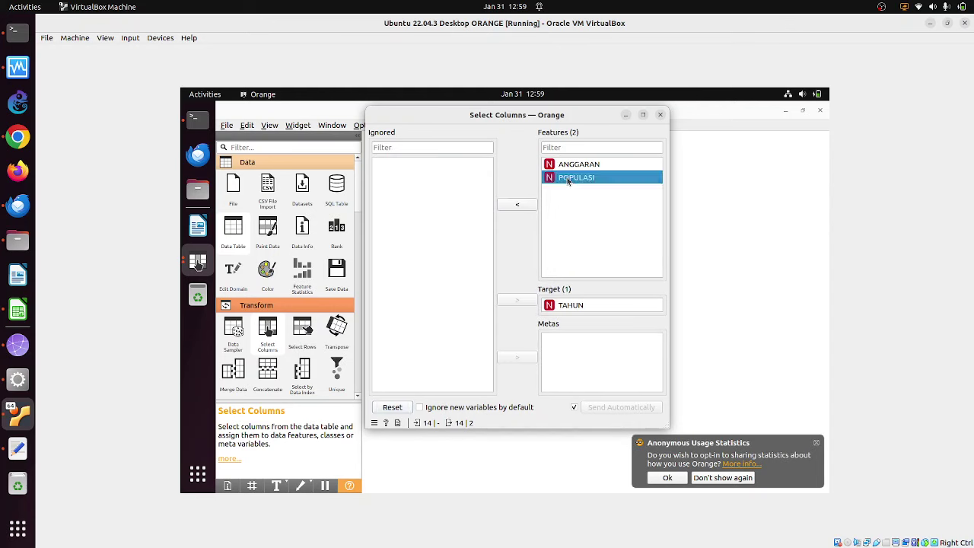
click(521, 205)
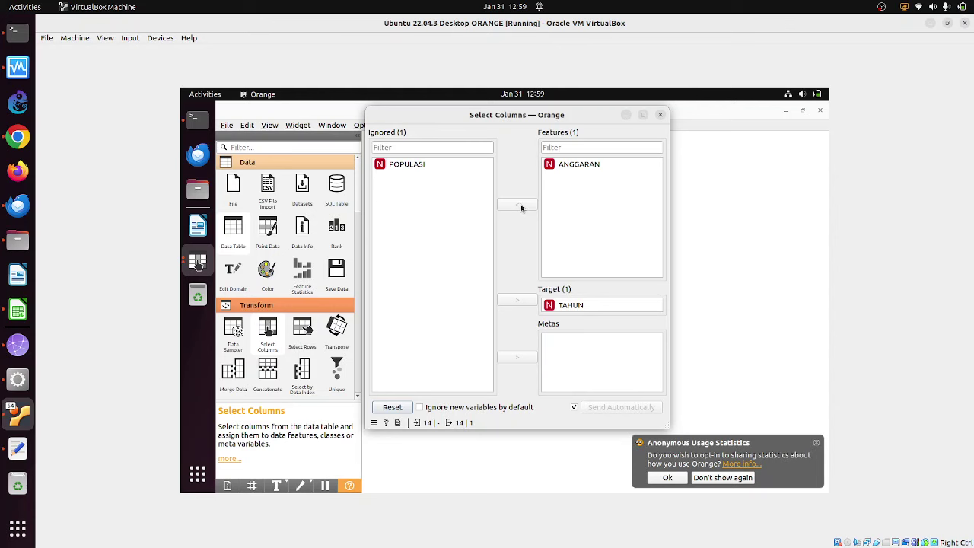
click(661, 115)
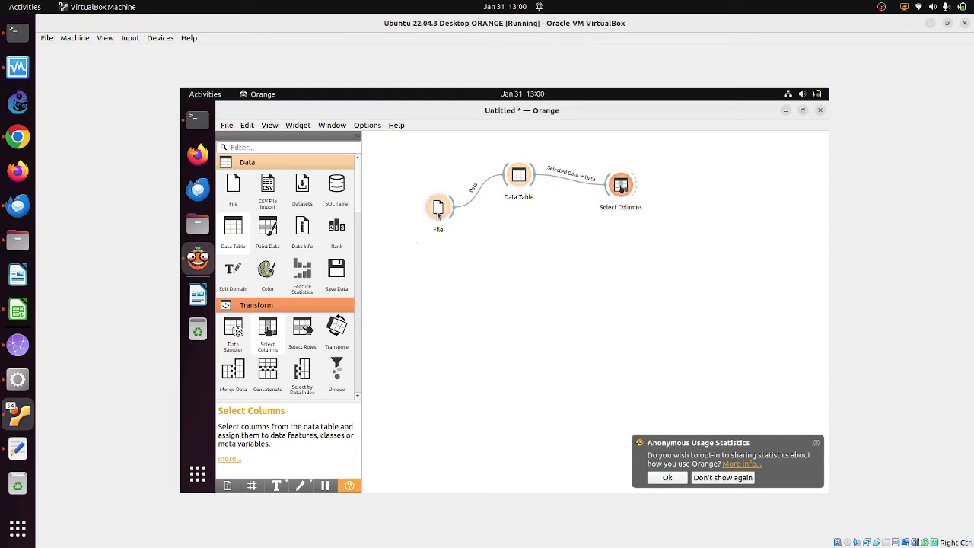
- Rearrange the File, Data Table and Select Columns widgets closer to one row to free space on the canvas
drag(438, 211, 409, 204)
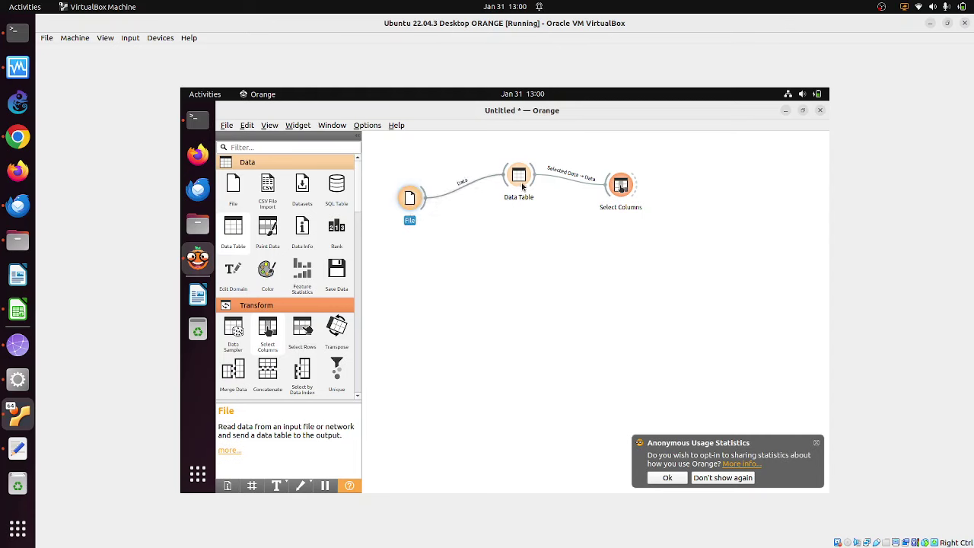
drag(524, 180, 510, 196)
drag(614, 198, 592, 210)
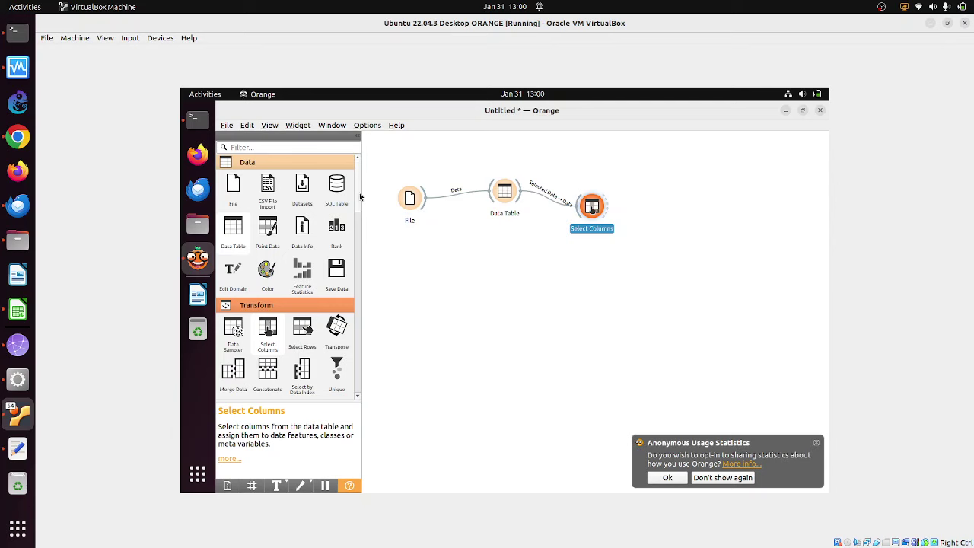
- Add a Linear Regression widget to the canvas below the Data Table widget, waiting for the program to respond
drag(360, 196, 352, 360)
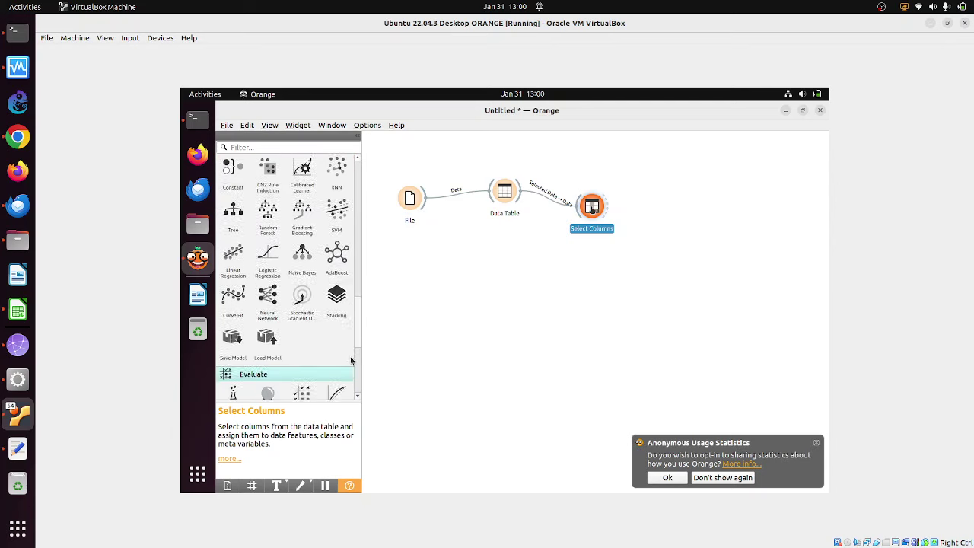
scroll(351, 373, down, 5)
scroll(352, 335, up, 4)
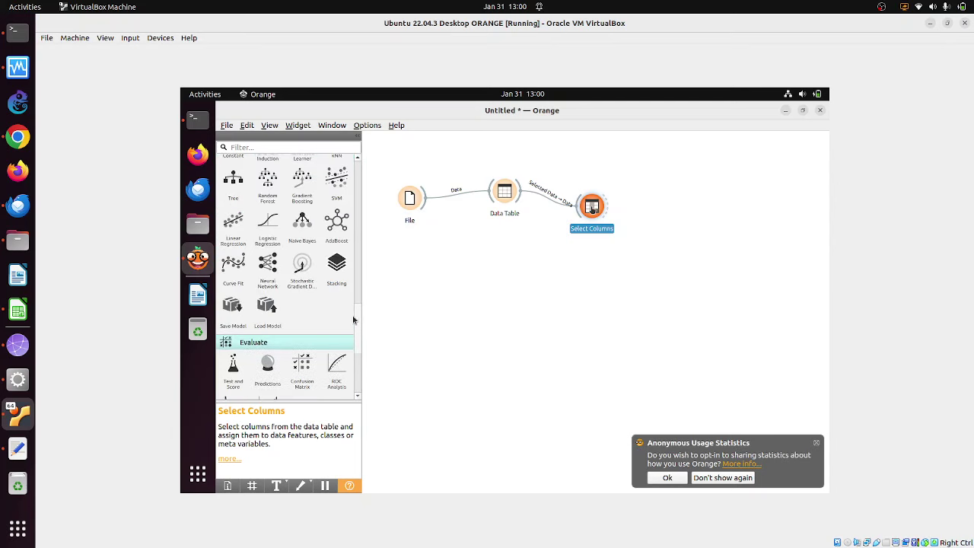
scroll(353, 320, up, 4)
scroll(351, 343, down, 4)
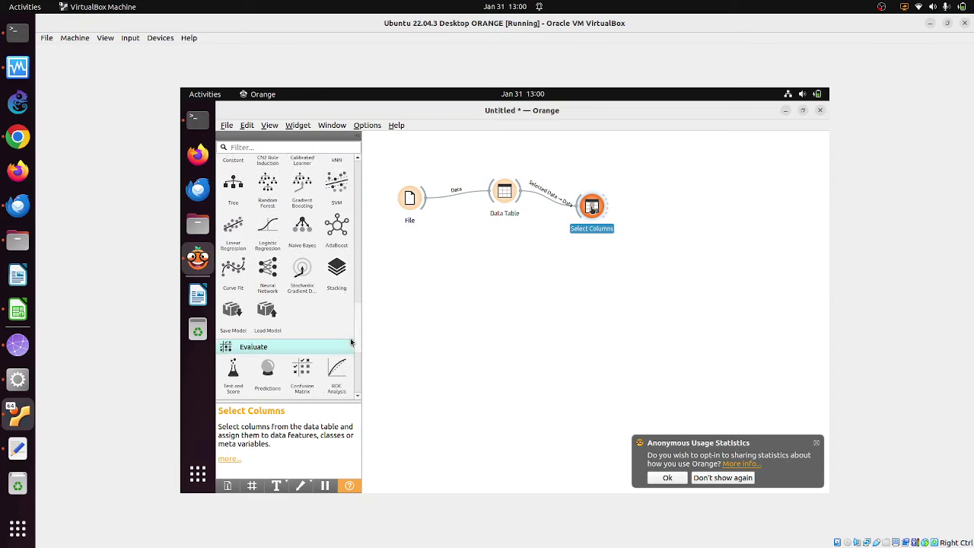
scroll(351, 343, down, 1)
scroll(352, 335, up, 2)
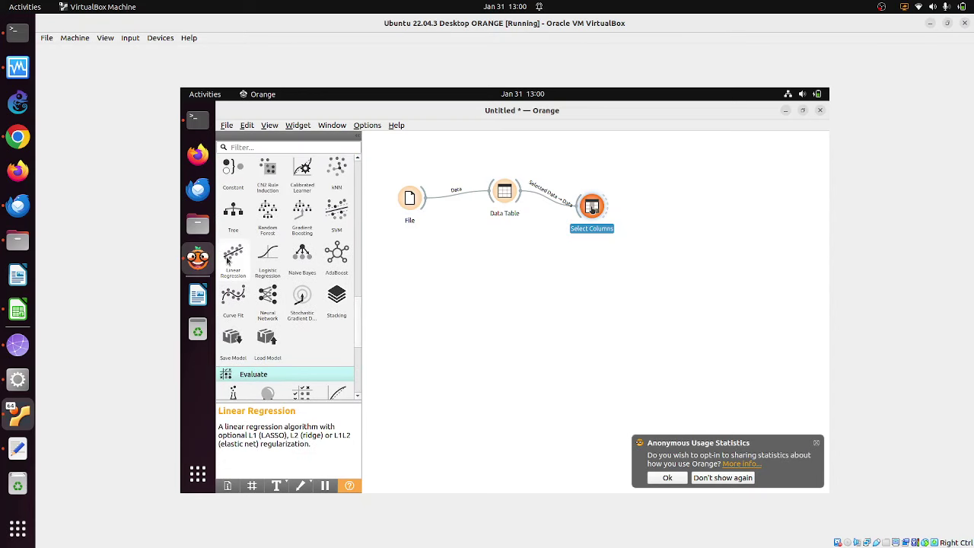
drag(227, 261, 517, 290)
drag(532, 290, 532, 289)
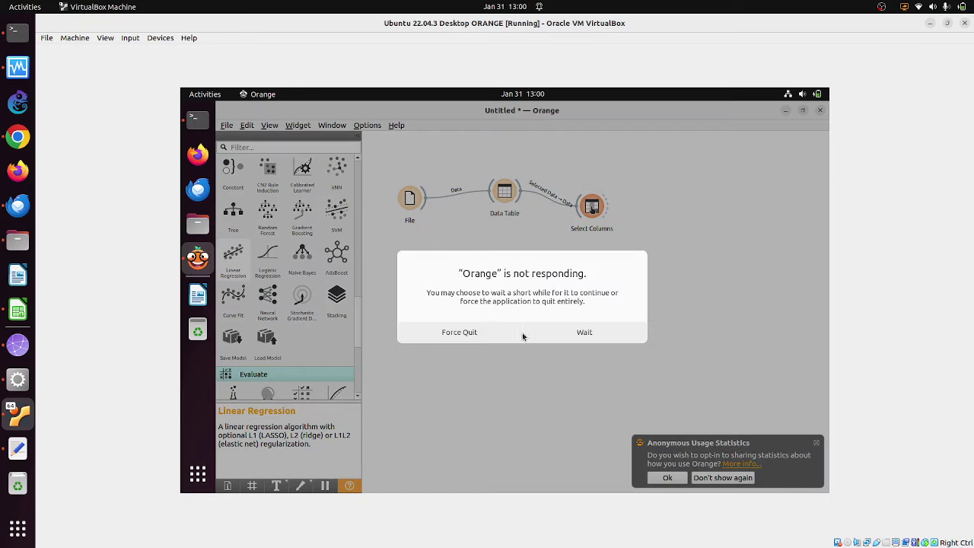
click(580, 335)
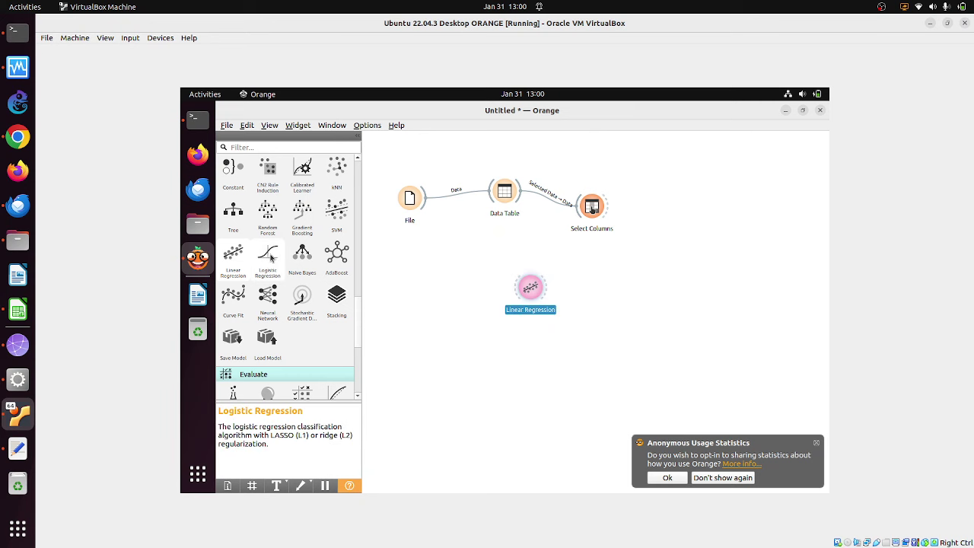
- Add Logistic Regression, Naive Bayes and Tree widgets to the canvas beside the Linear Regression widget
drag(272, 259, 570, 335)
drag(301, 255, 620, 351)
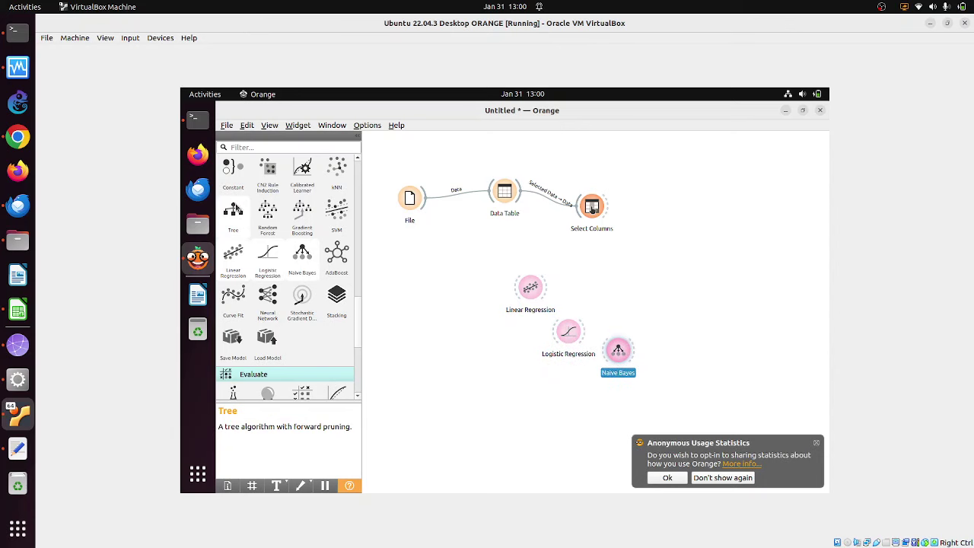
drag(235, 212, 680, 354)
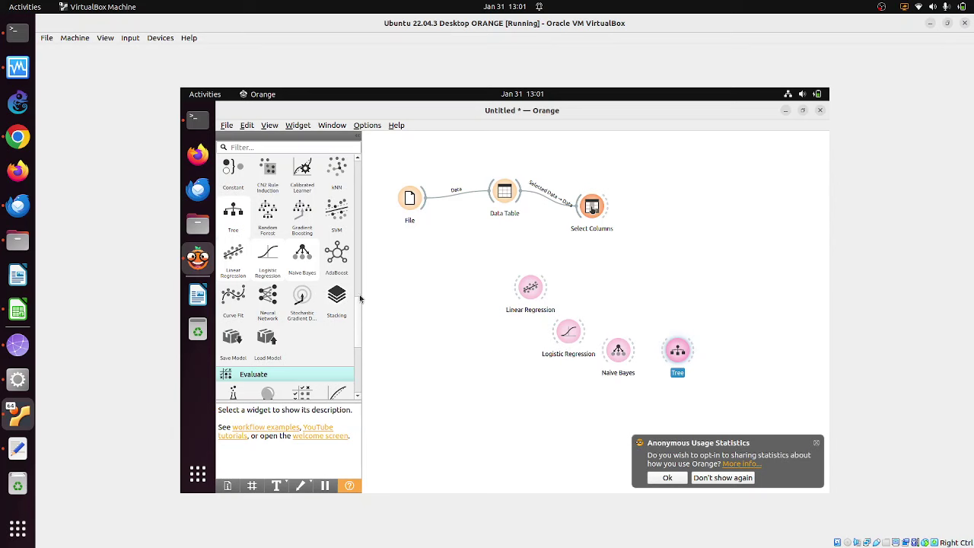
- Add a Test and Score widget and feed it with the Select Columns widget's data
scroll(359, 340, down, 5)
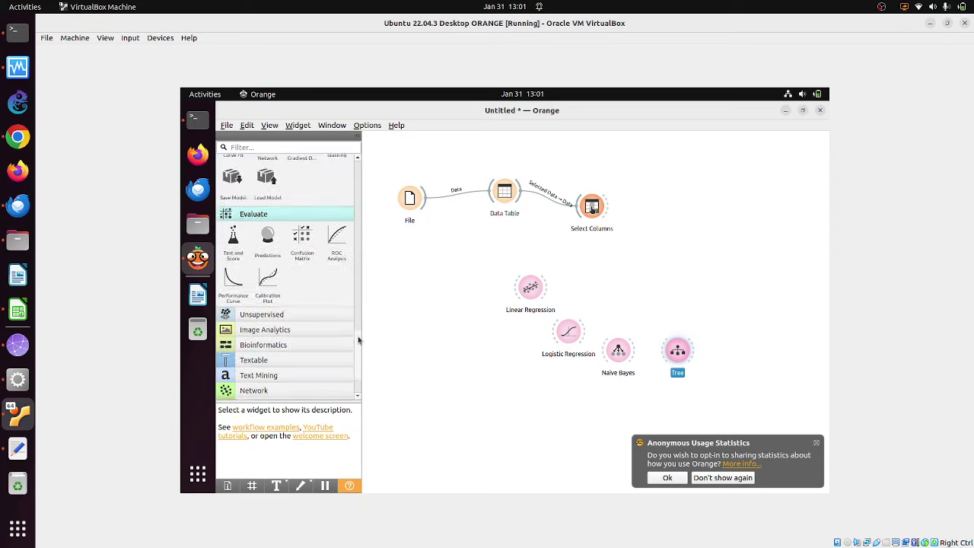
drag(233, 243, 695, 265)
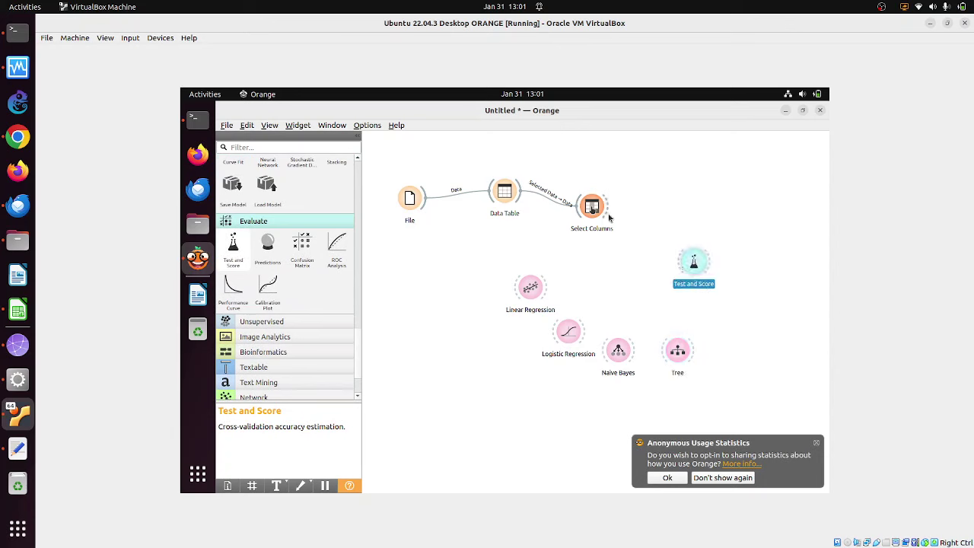
click(646, 235)
drag(608, 206, 685, 262)
- Connect Linear Regression, Logistic Regression, Naive Bayes and Tree as learners to the Test and Score widget
drag(545, 288, 682, 259)
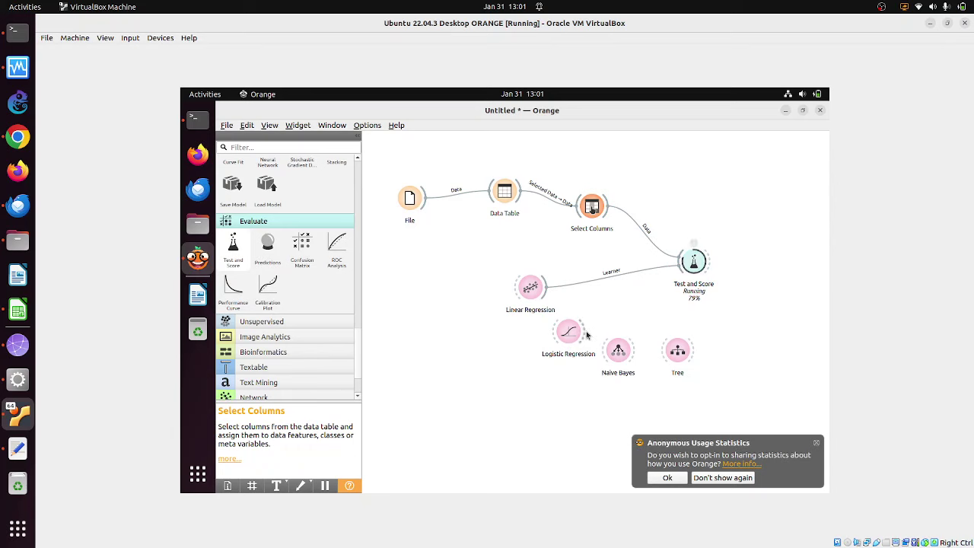
drag(583, 332, 683, 262)
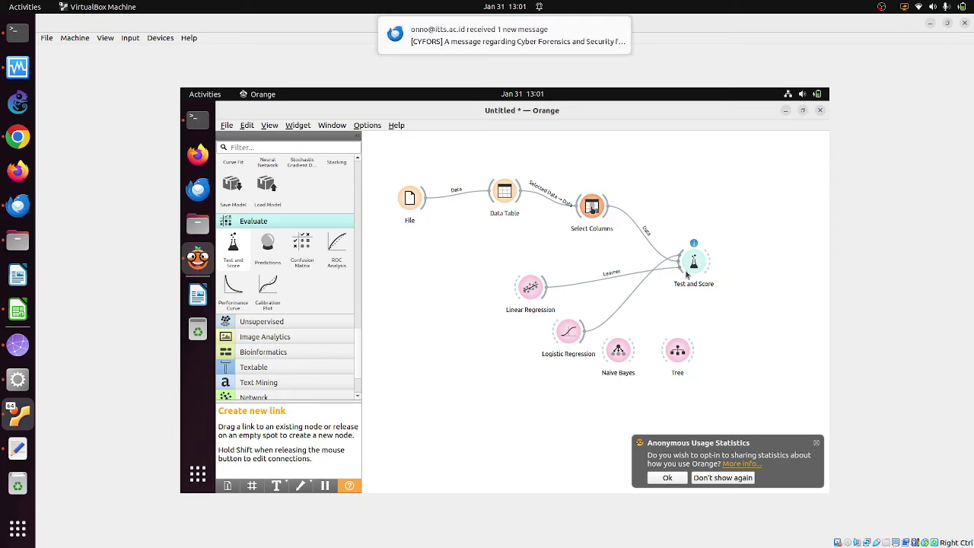
drag(630, 352, 687, 278)
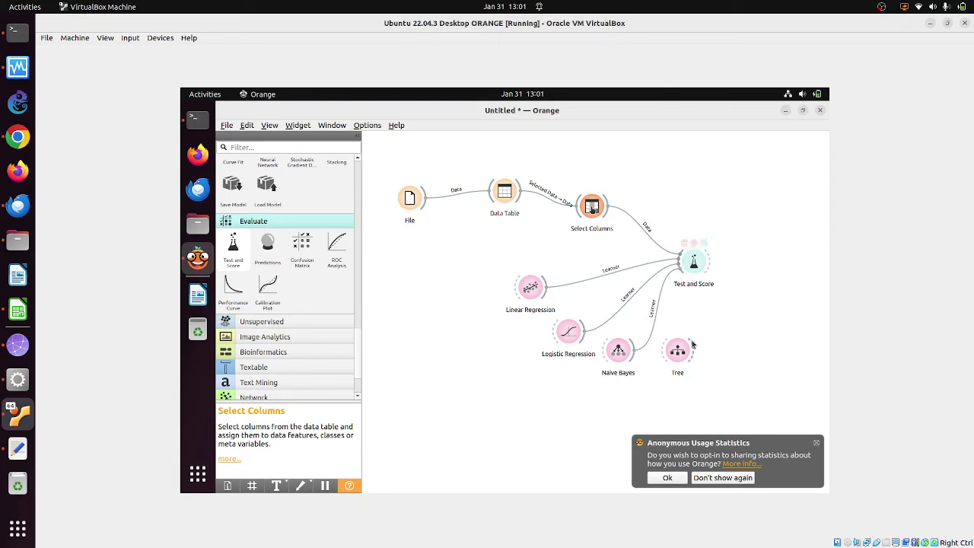
drag(698, 349, 686, 265)
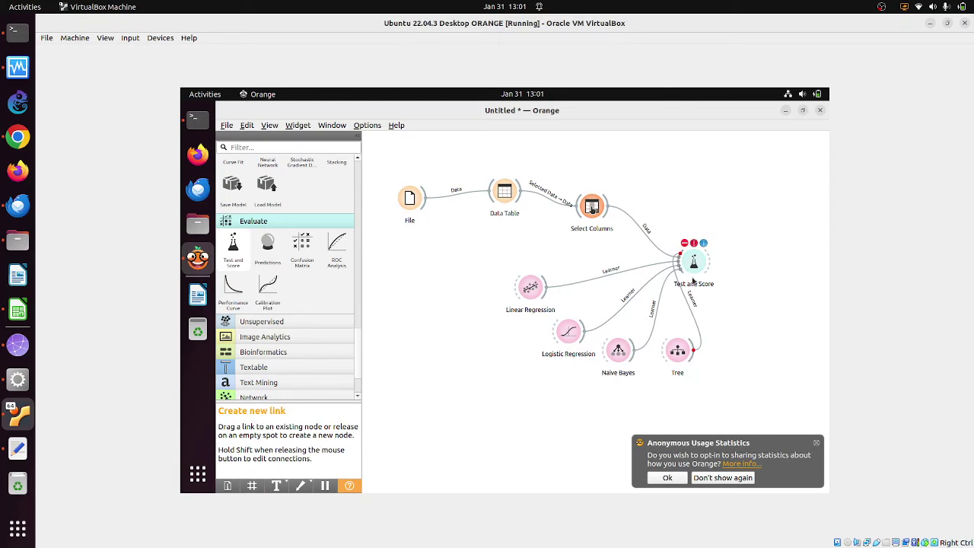
- Examine the cross-validation scores of the four models in Test and Score and close its window
click(690, 260)
double_click(691, 260)
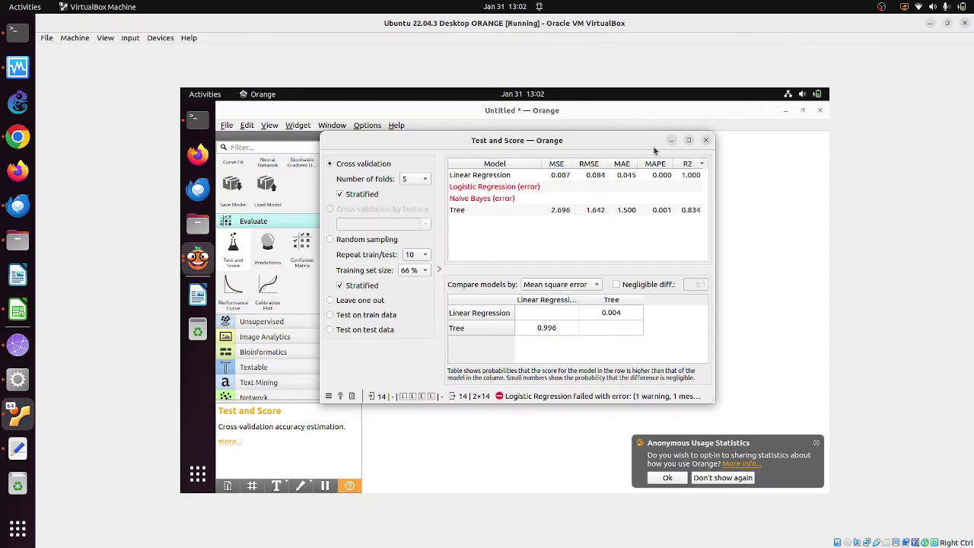
click(707, 141)
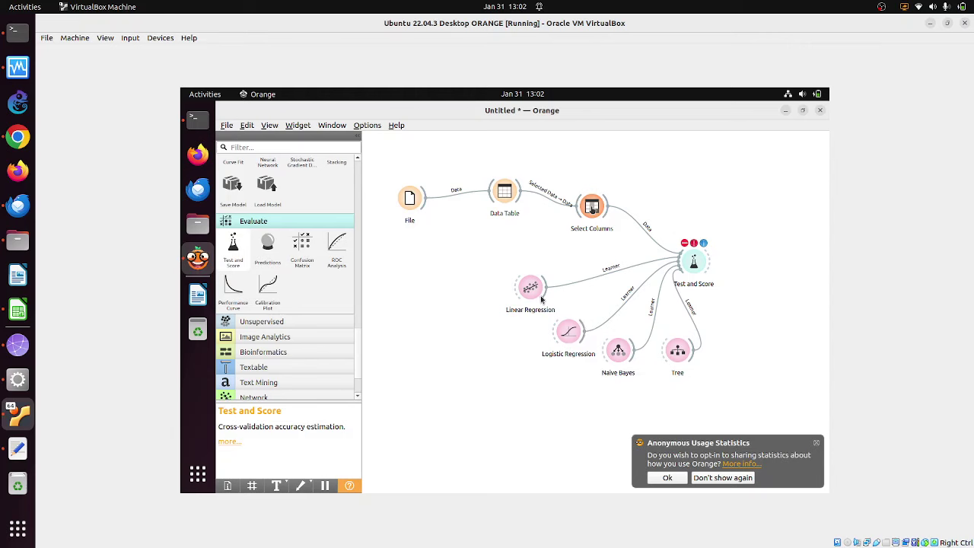
- Delete the Logistic Regression, Naive Bayes, Tree and Test and Score widgets, and move Linear Regression close to Select Columns
drag(672, 369, 734, 403)
key(Delete)
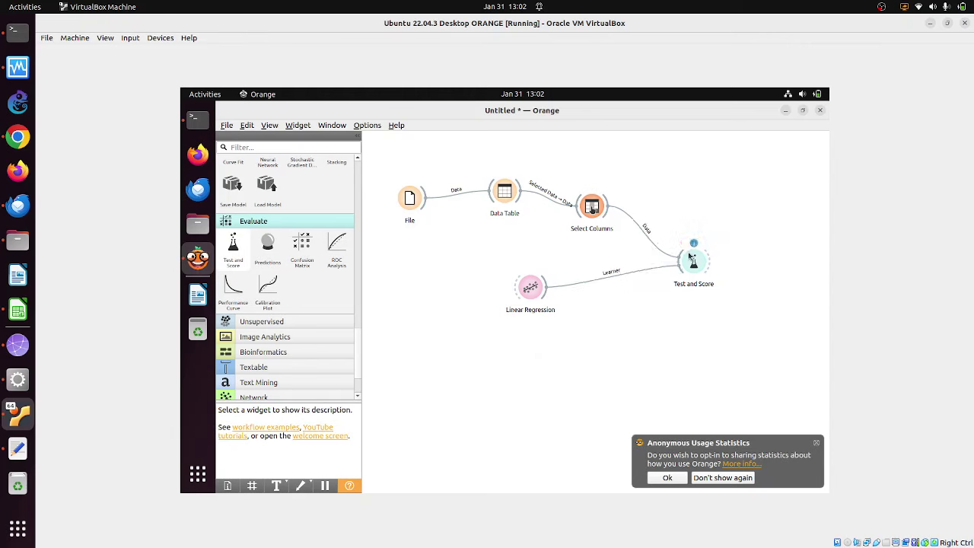
drag(668, 226, 694, 277)
drag(737, 328, 737, 328)
key(Delete)
click(531, 287)
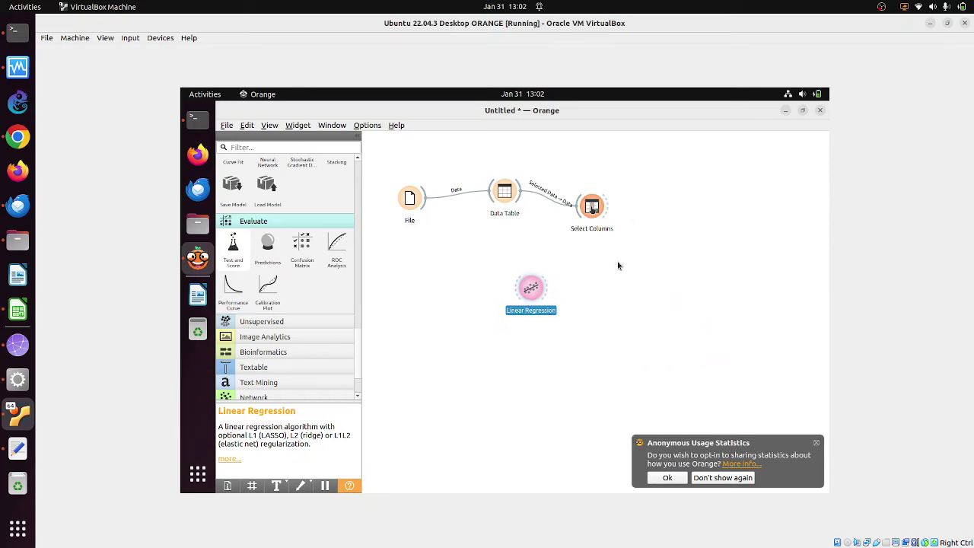
drag(618, 265, 666, 256)
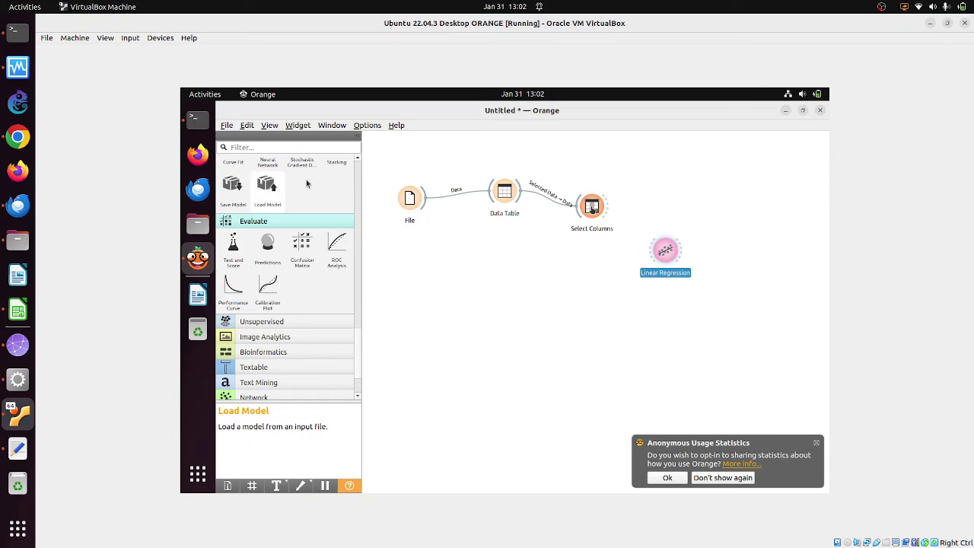
- Add a second File widget below the first row and load anggaran-2002-dst.xls from the ORANGE folder into it
scroll(357, 171, up, 15)
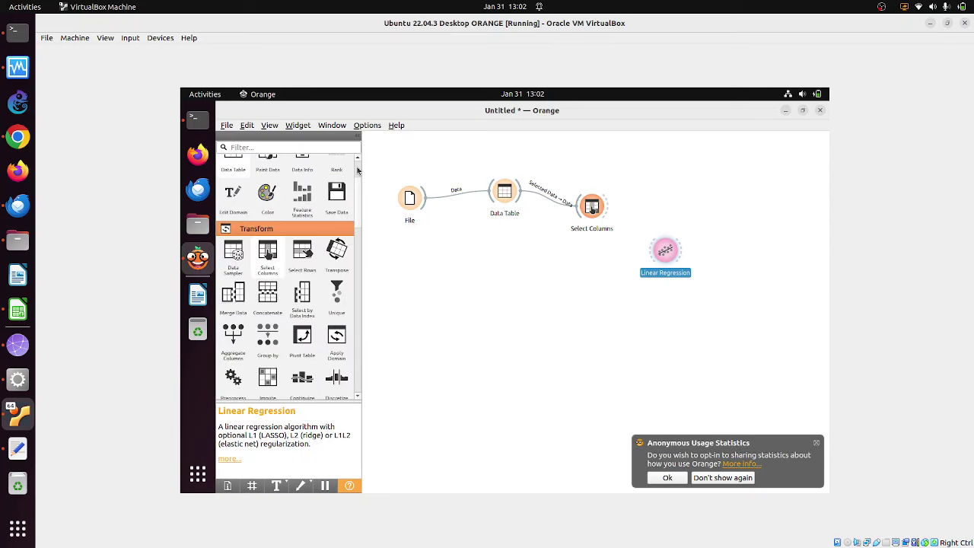
drag(234, 186, 455, 324)
double_click(456, 322)
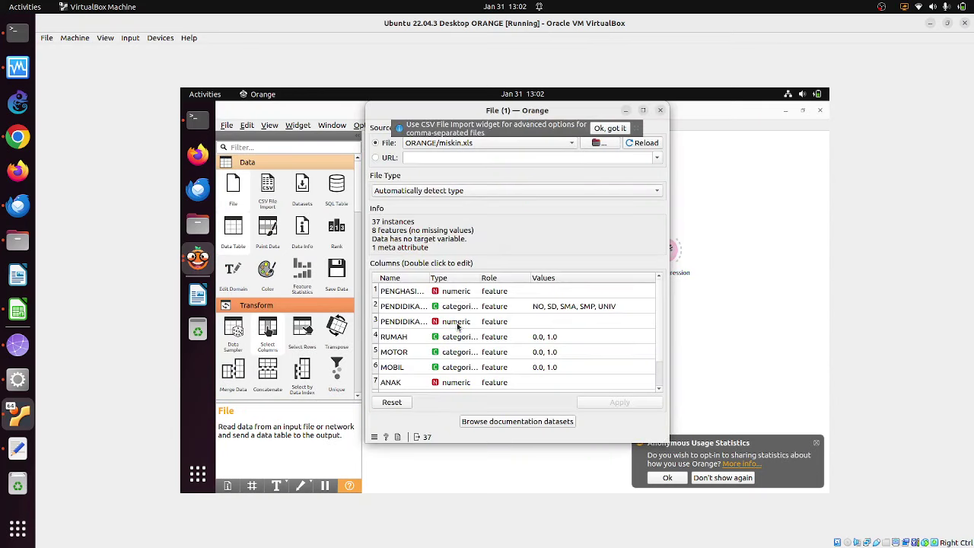
click(606, 143)
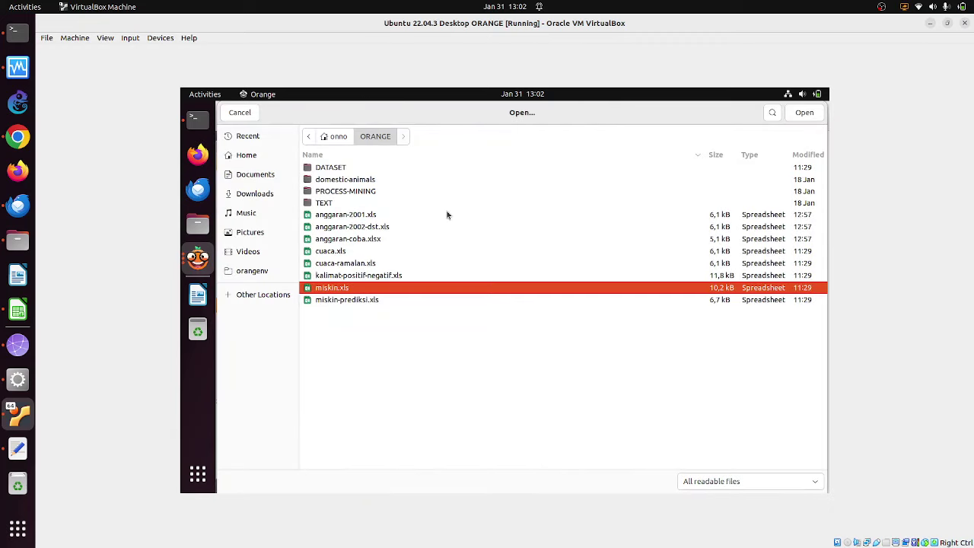
click(371, 227)
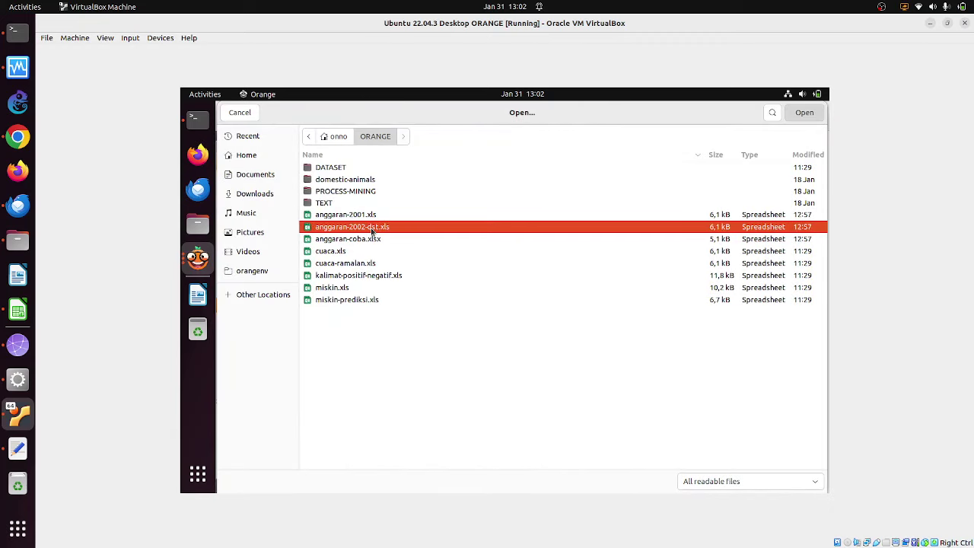
double_click(371, 227)
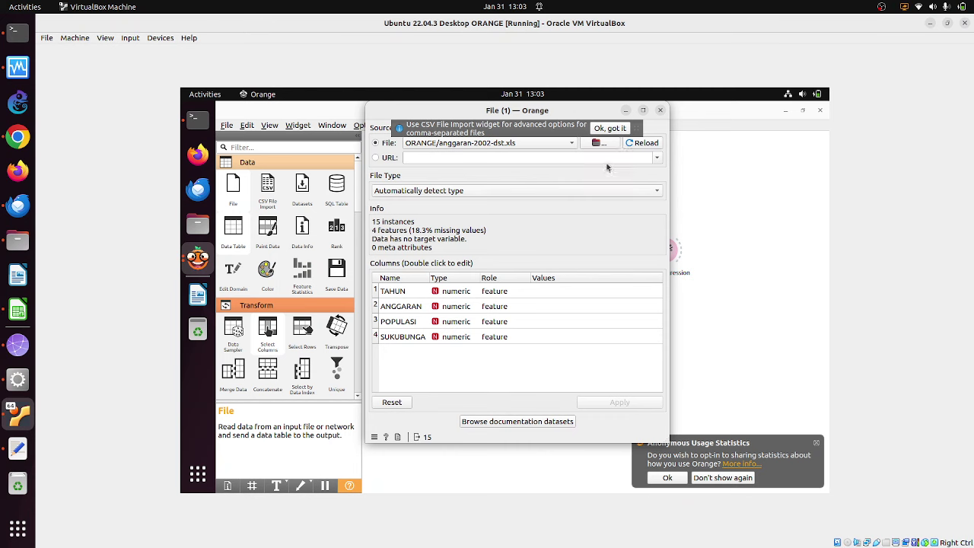
click(661, 110)
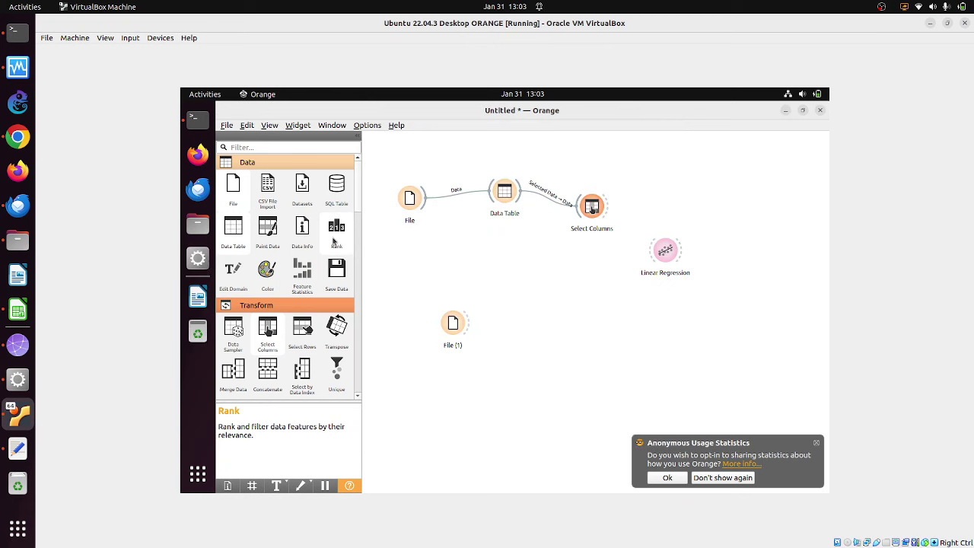
- Add a Select Columns widget fed by the second File widget, with ANGGARAN as target, TAHUN as feature and SUKUBUNGA and POPULASI ignored
drag(267, 333, 545, 300)
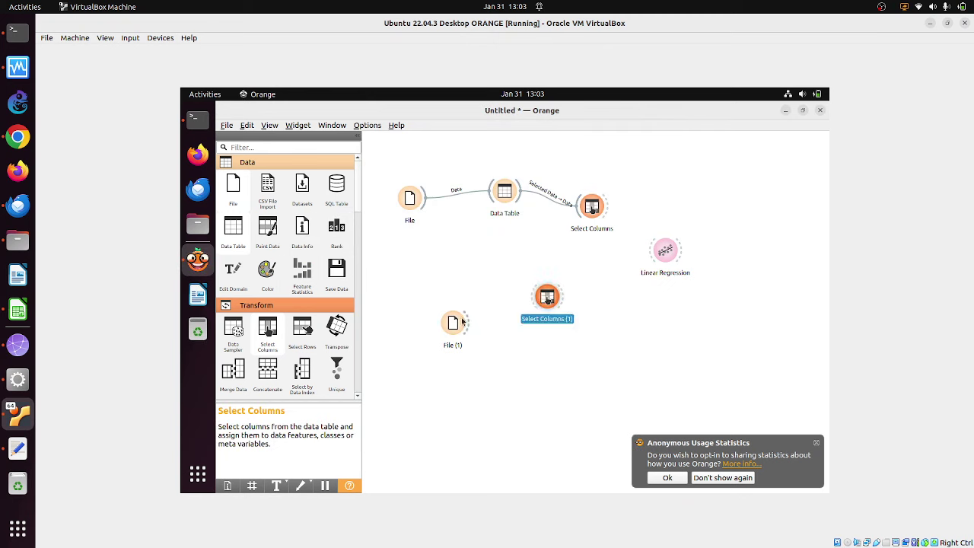
drag(473, 319, 541, 299)
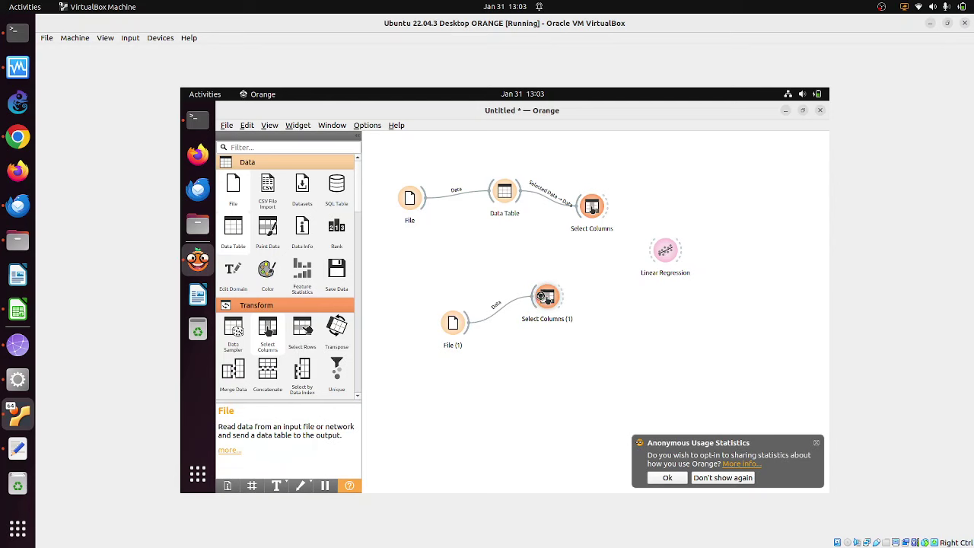
double_click(545, 297)
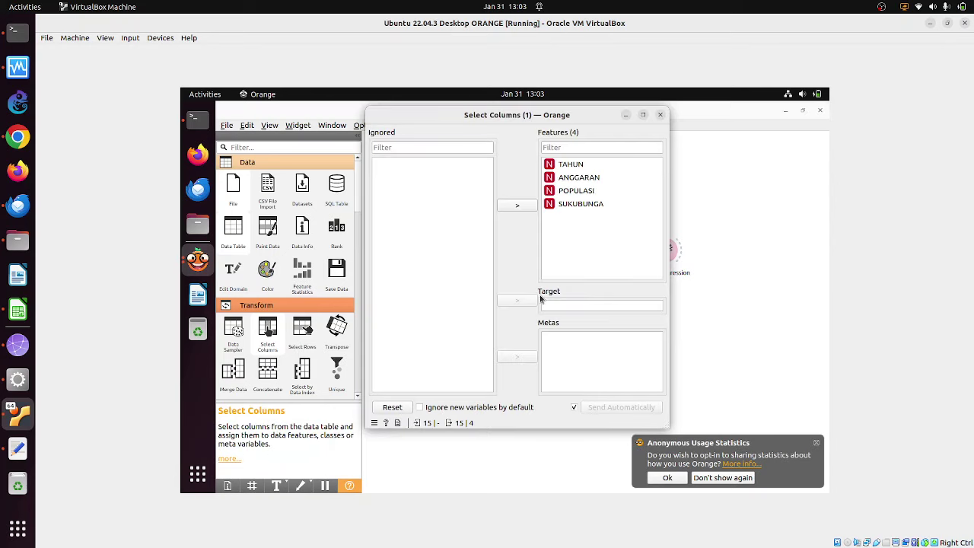
click(578, 206)
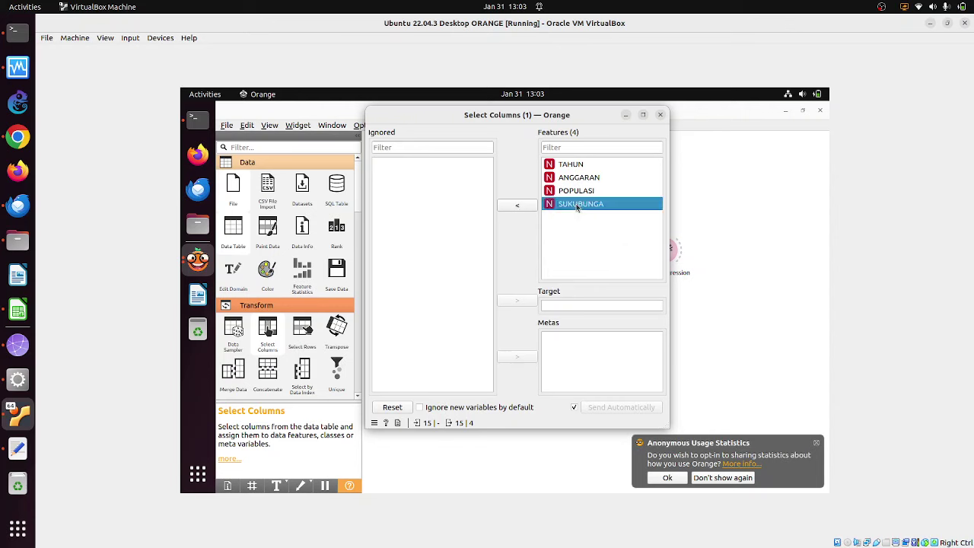
click(518, 206)
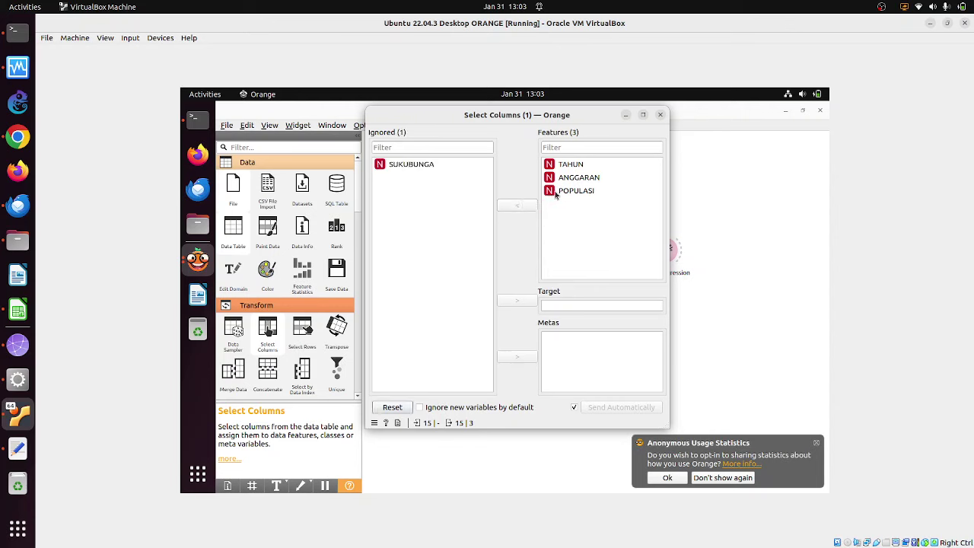
click(556, 193)
click(516, 206)
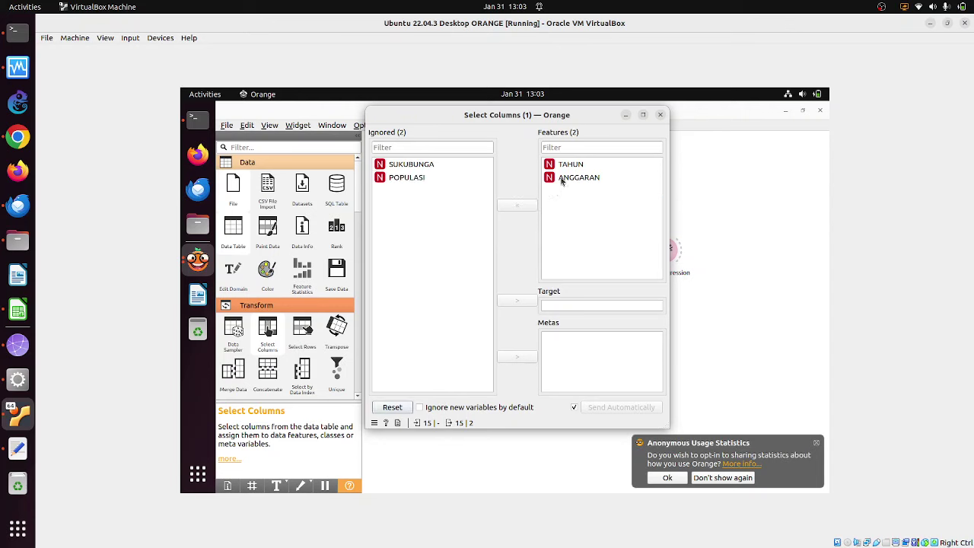
click(561, 179)
click(516, 206)
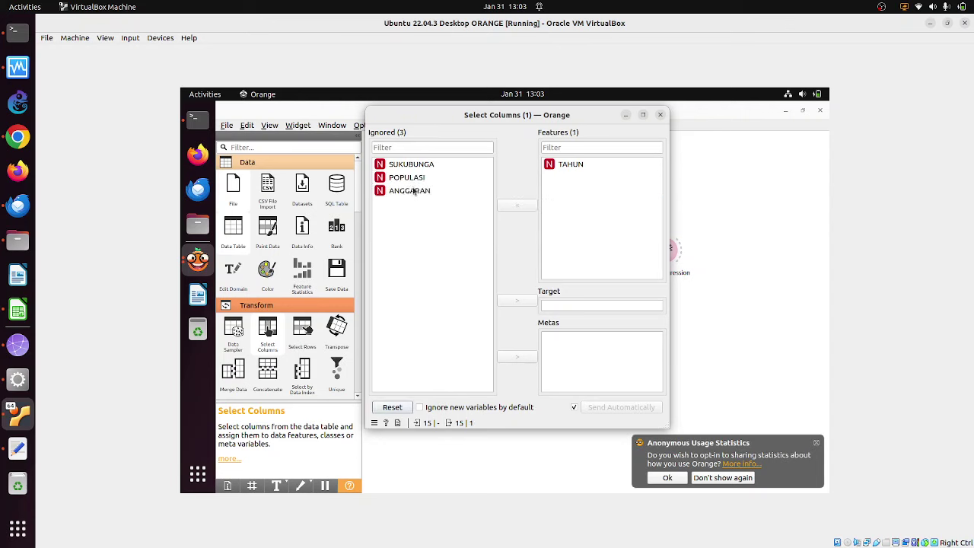
click(414, 191)
click(517, 300)
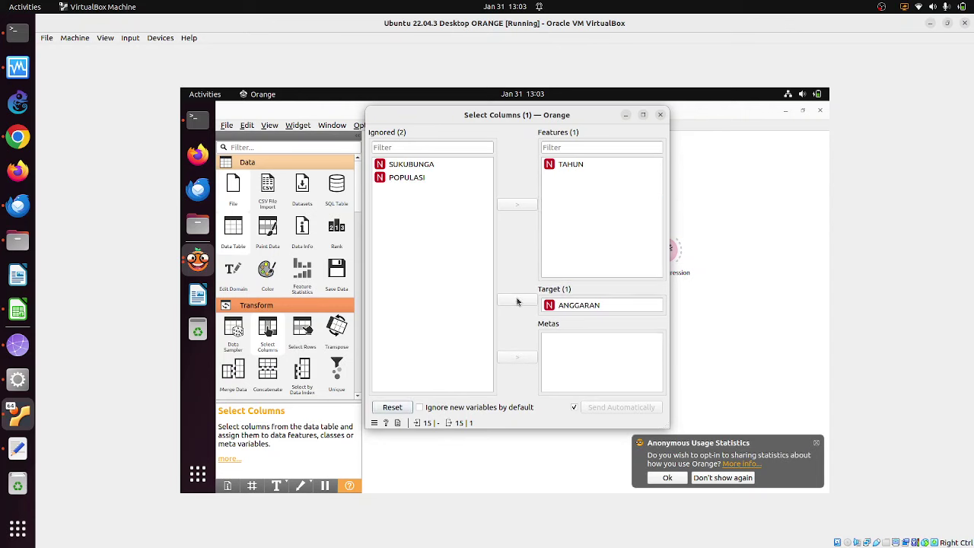
click(659, 115)
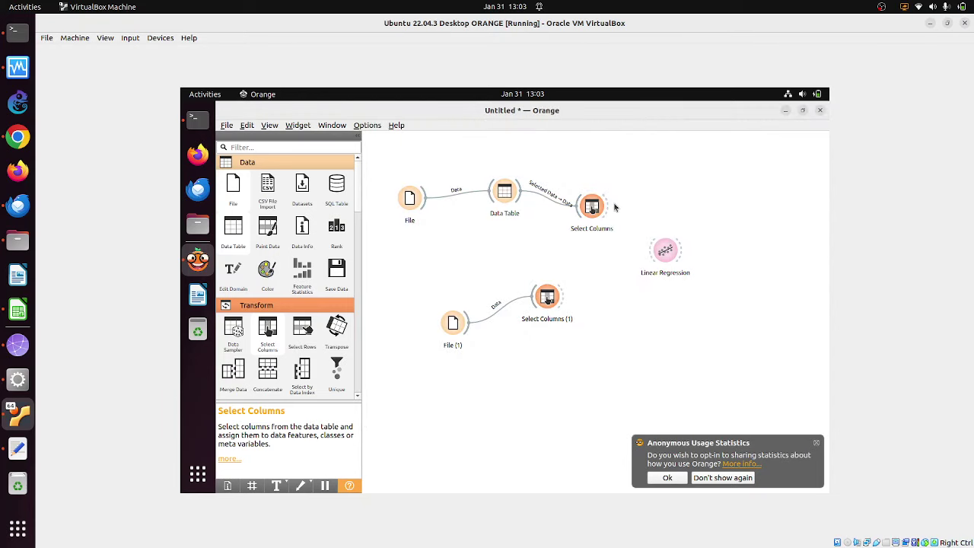
- Feed the Linear Regression widget with the data of the upper Select Columns widget
drag(608, 207, 658, 257)
scroll(357, 202, down, 10)
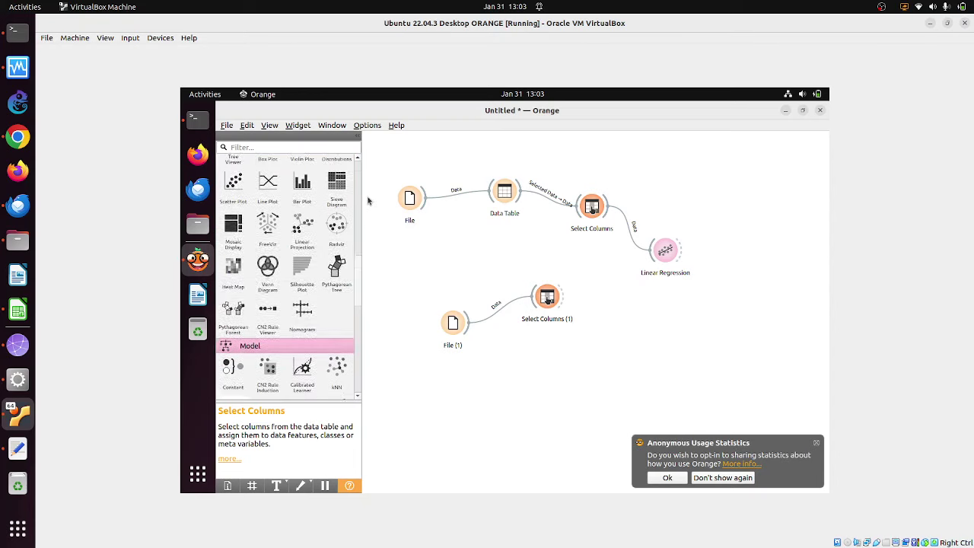
- Add a Predictions widget and feed it the Linear Regression model and the data of the lower Select Columns widget
scroll(357, 194, up, 10)
drag(365, 230, 356, 326)
scroll(357, 326, down, 5)
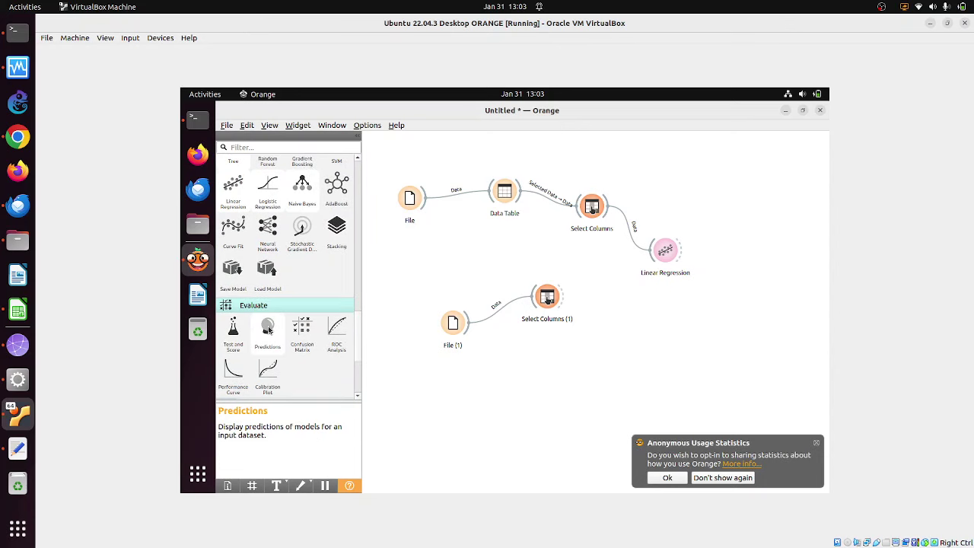
drag(271, 331, 729, 296)
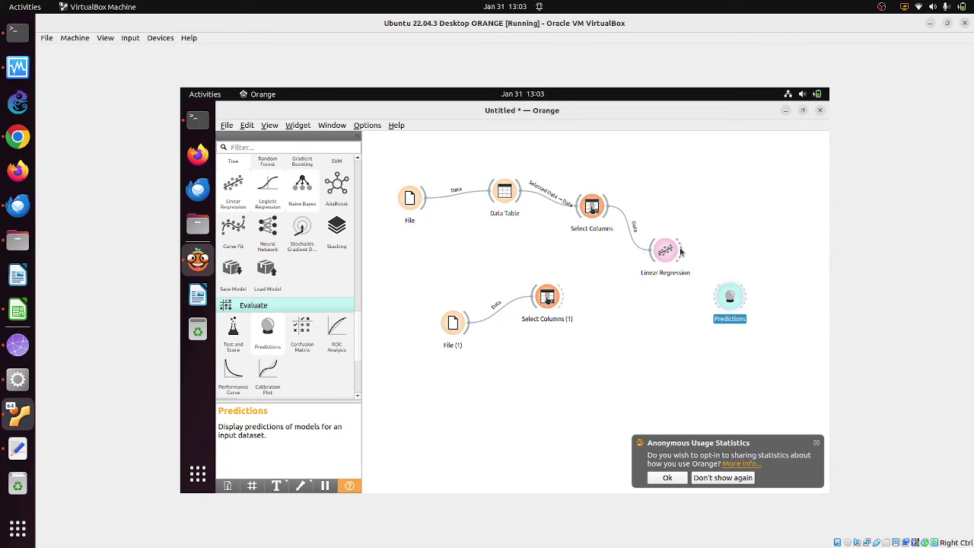
drag(683, 251, 728, 302)
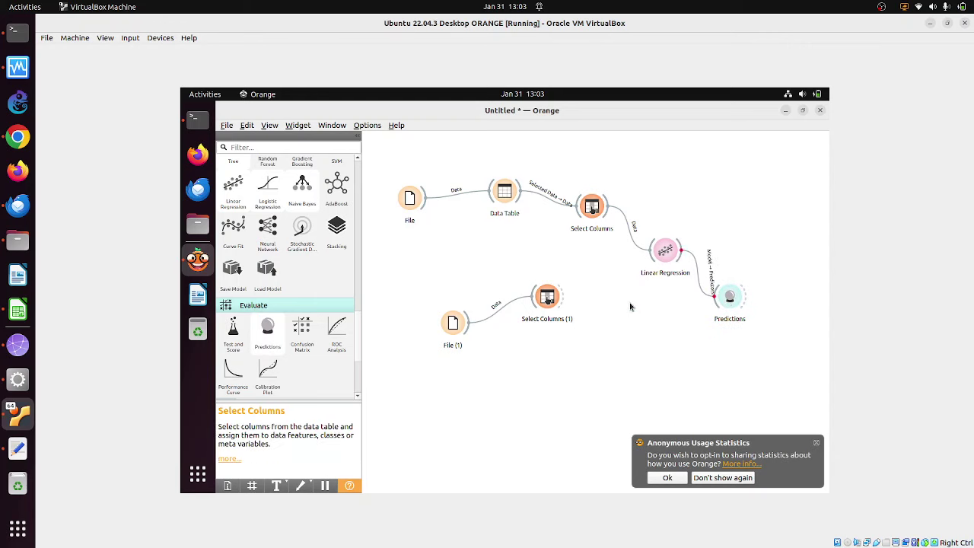
drag(559, 300, 728, 302)
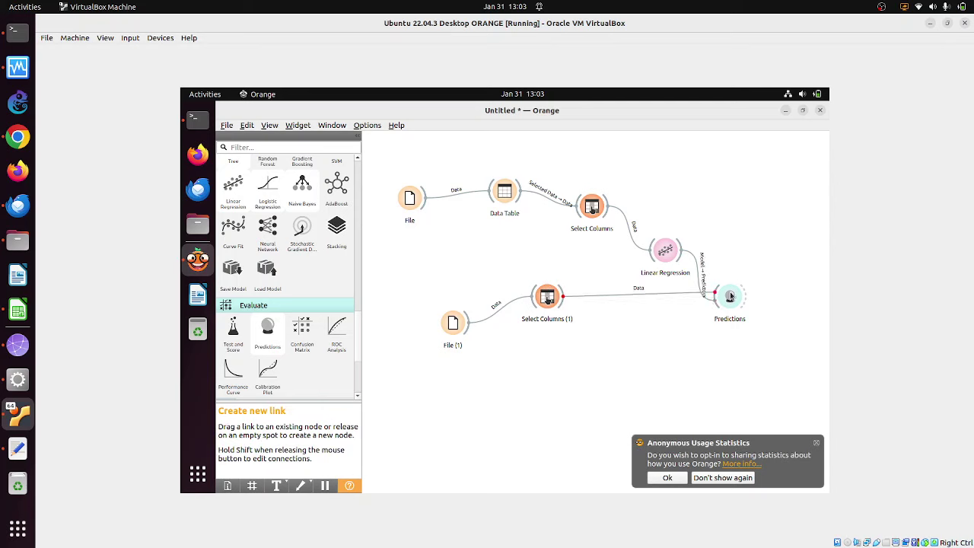
- Examine the Predictions results and the Linear Regression settings for the cause of the predictor error
click(731, 296)
double_click(731, 297)
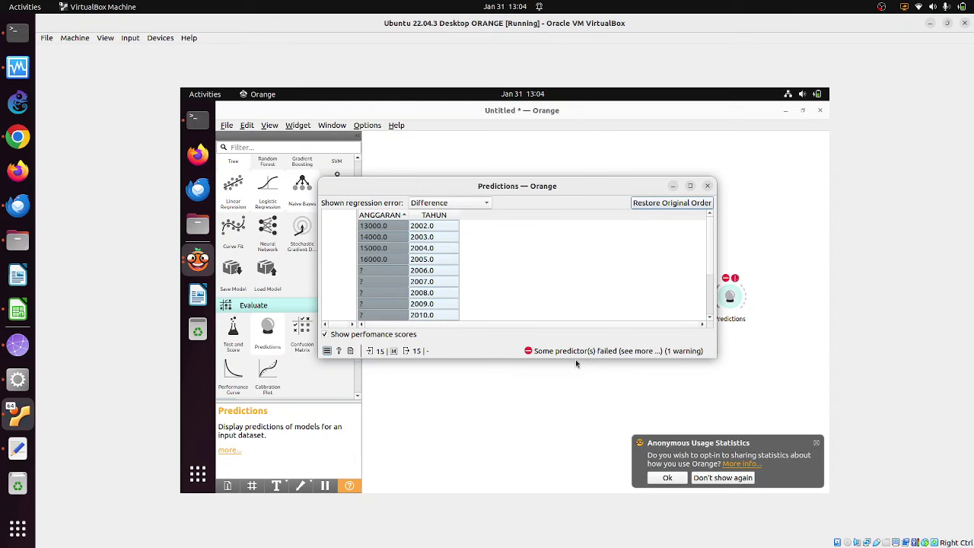
click(707, 186)
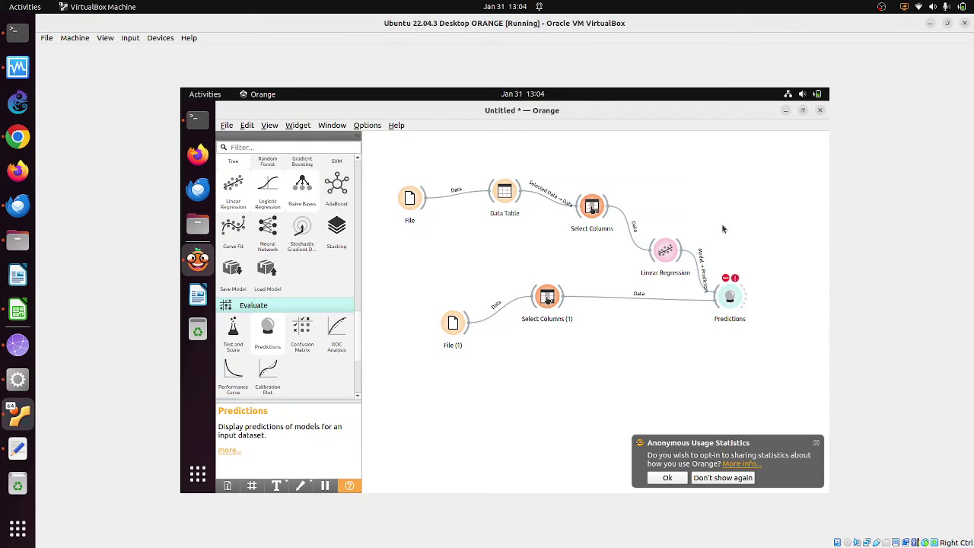
double_click(666, 251)
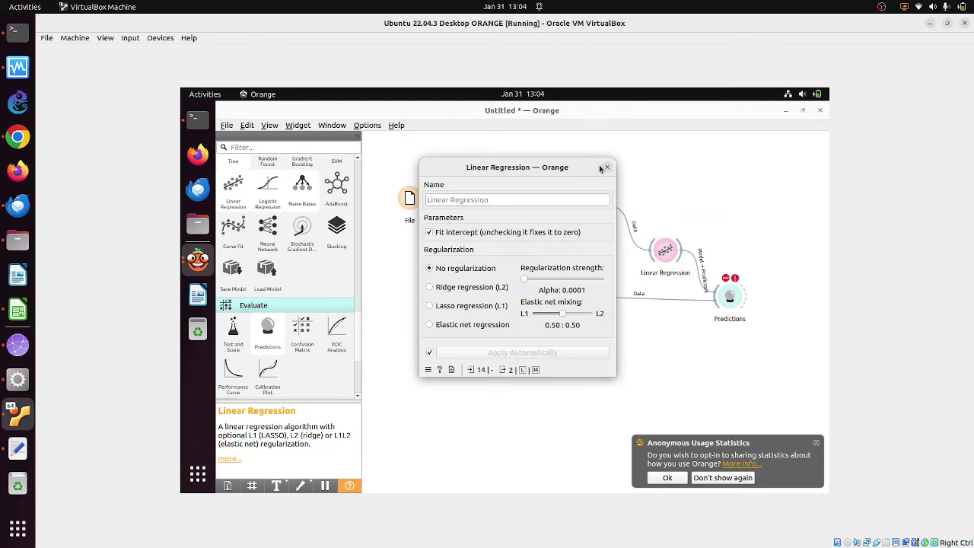
click(606, 167)
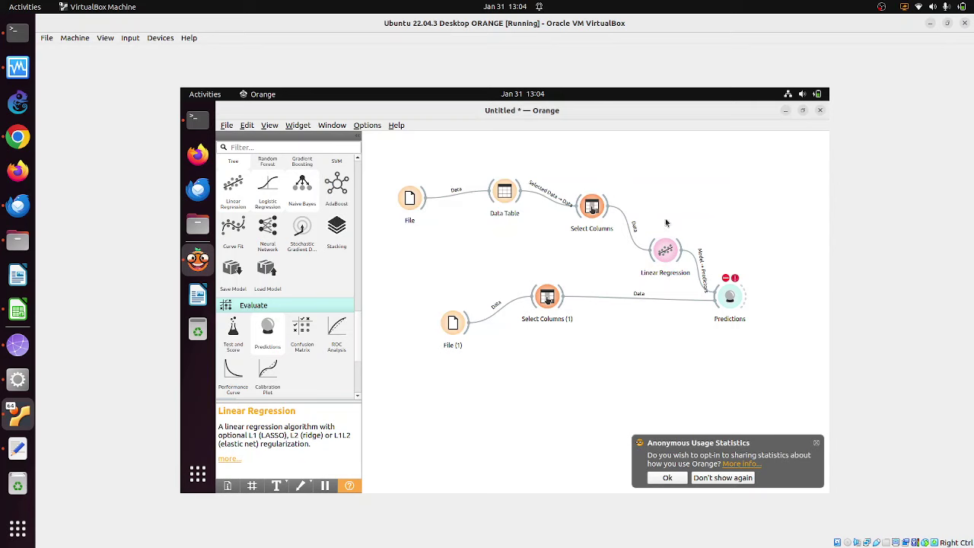
click(729, 296)
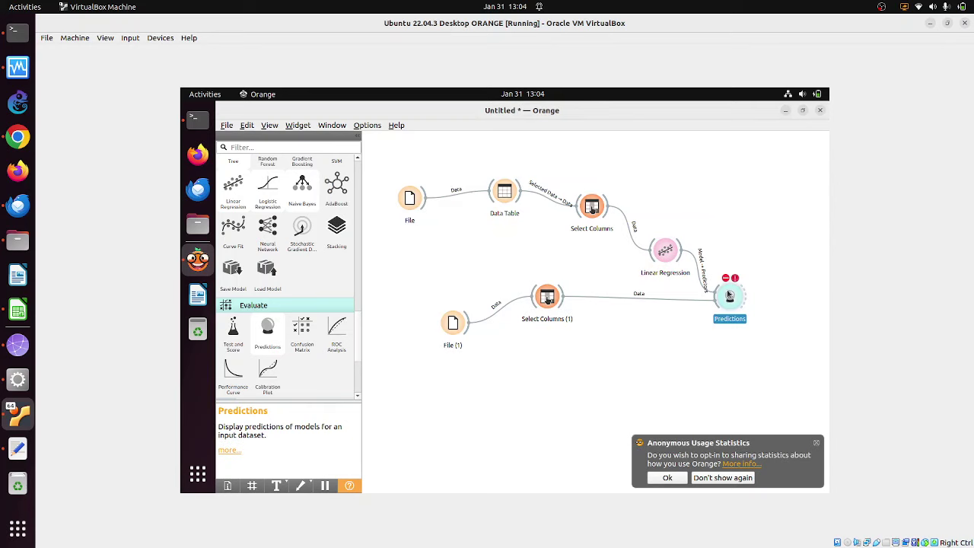
double_click(729, 295)
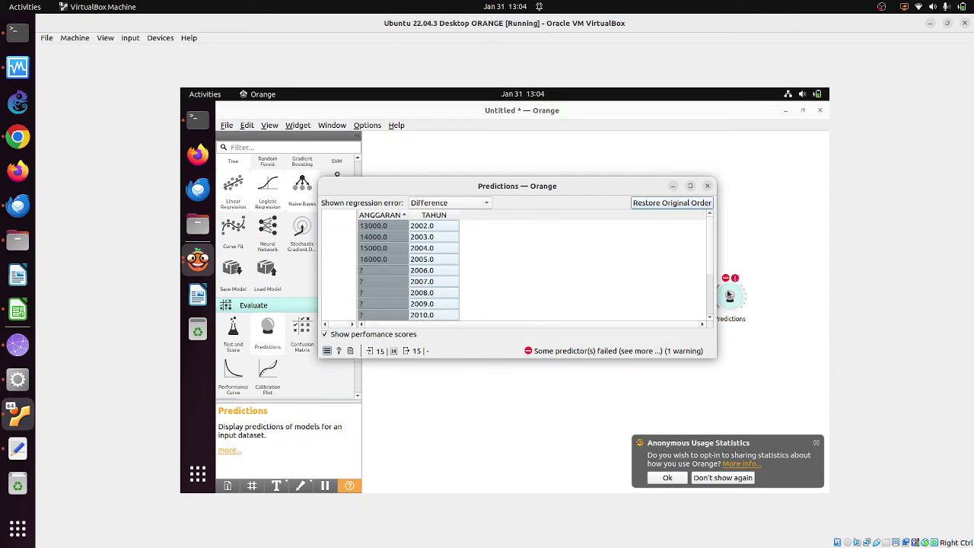
click(708, 186)
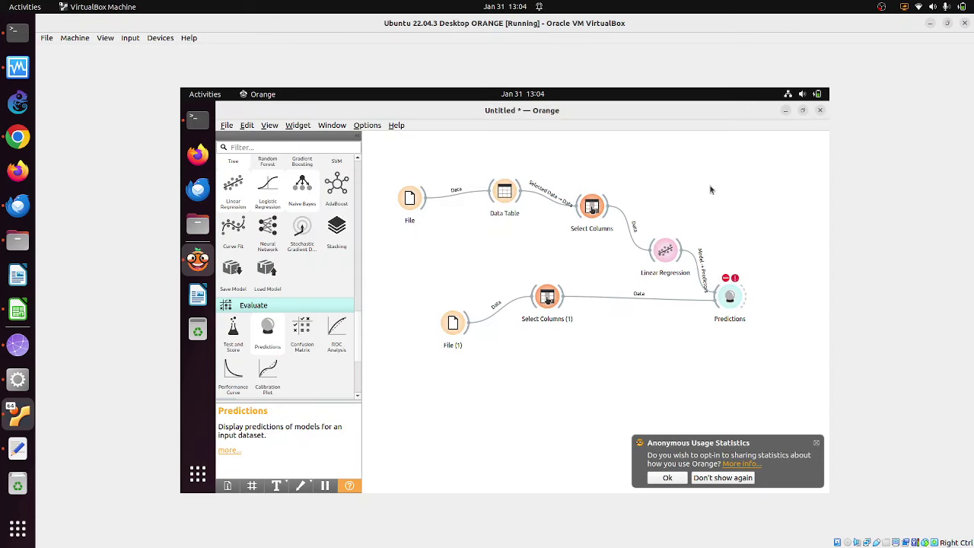
- Replace Linear Regression with a Tree widget, linked from the upper Select Columns widget and into Predictions
click(668, 259)
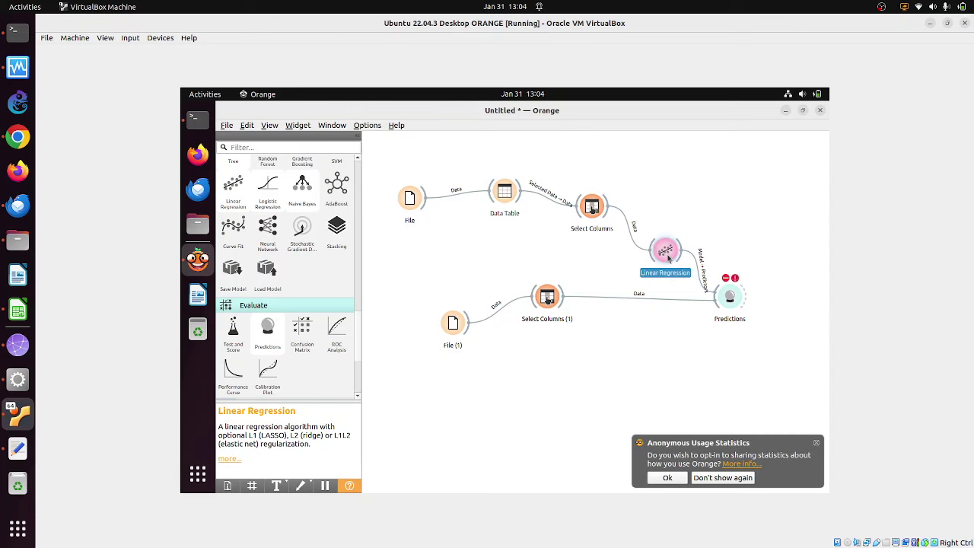
key(Delete)
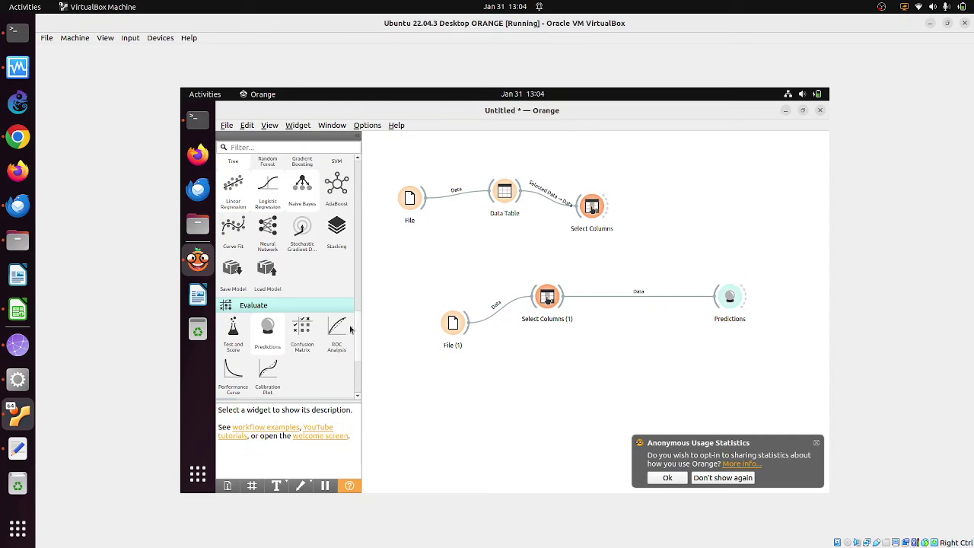
drag(355, 325, 361, 300)
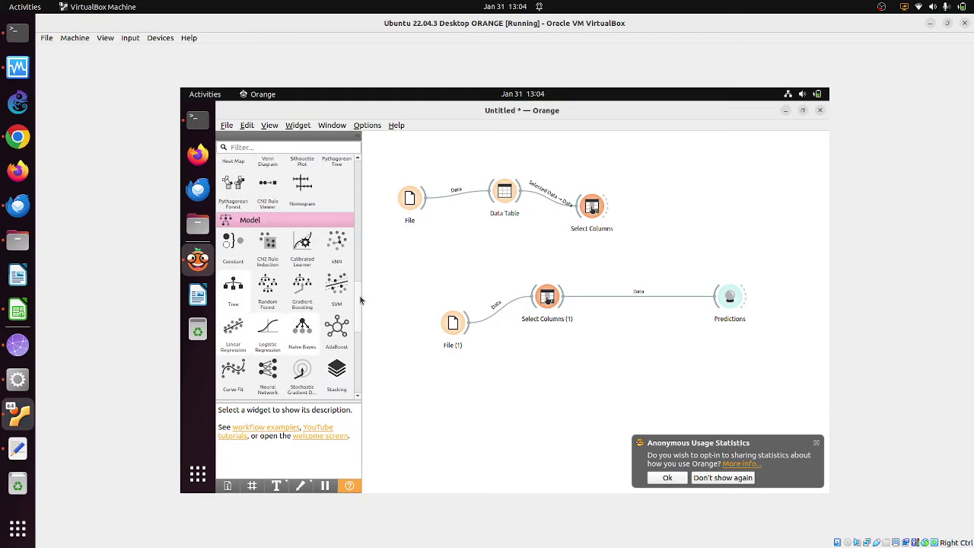
drag(233, 289, 667, 241)
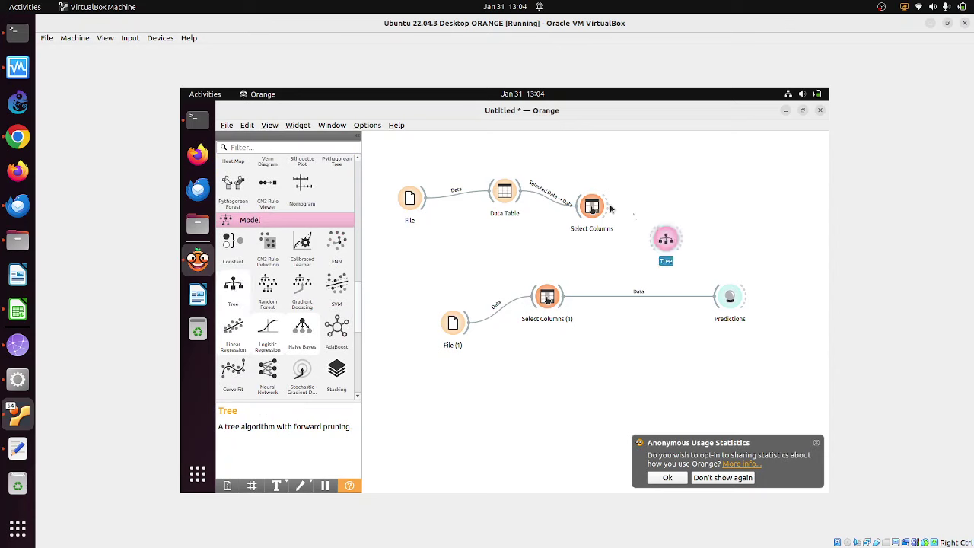
drag(610, 208, 729, 300)
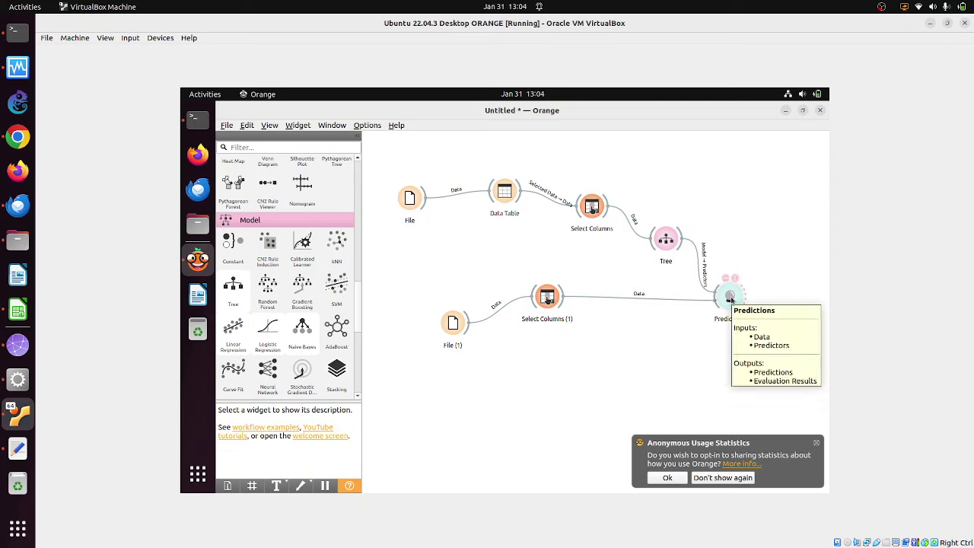
- Check the Predictions results and the column roles in the lower Select Columns widget
double_click(729, 297)
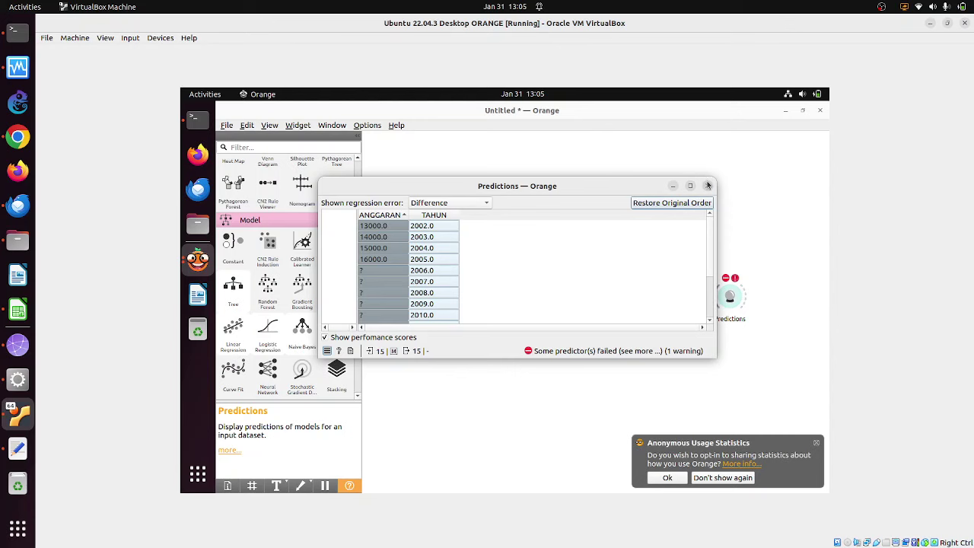
click(708, 186)
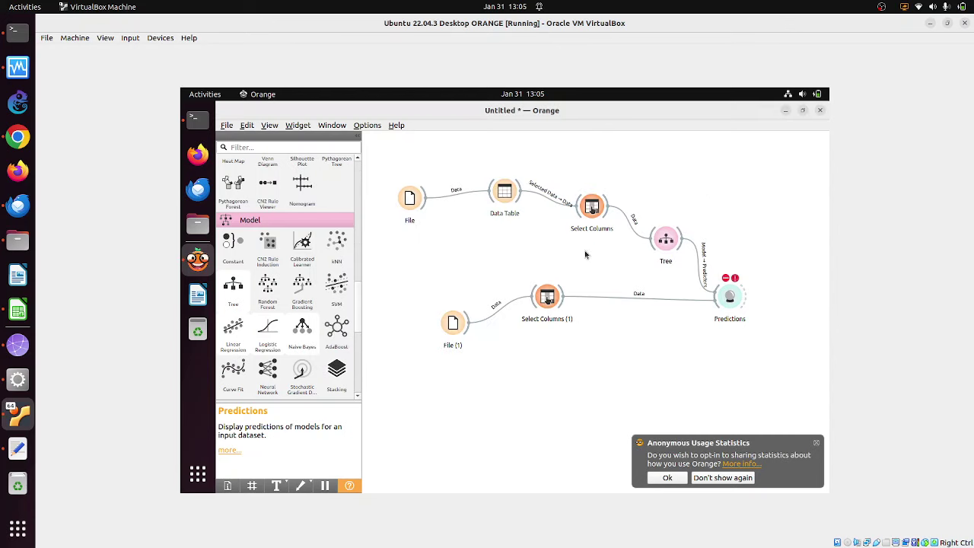
double_click(548, 300)
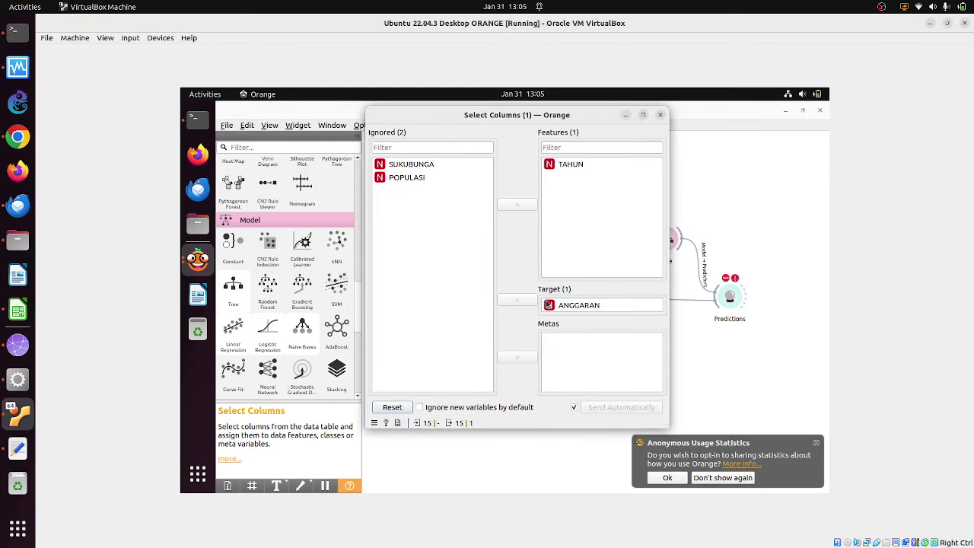
click(659, 115)
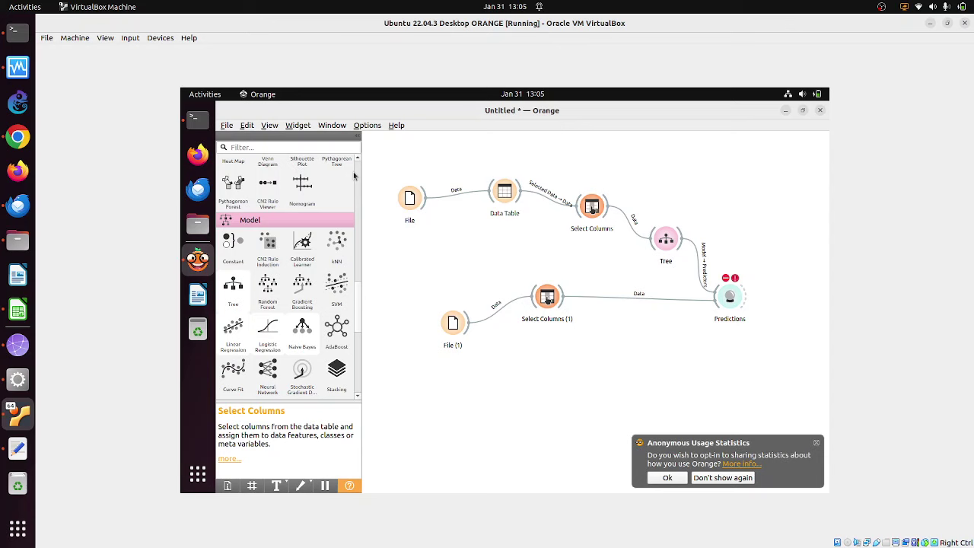
- Add a Data Table widget below the lower Select Columns widget and feed it the data of the second File widget
scroll(357, 177, up, 10)
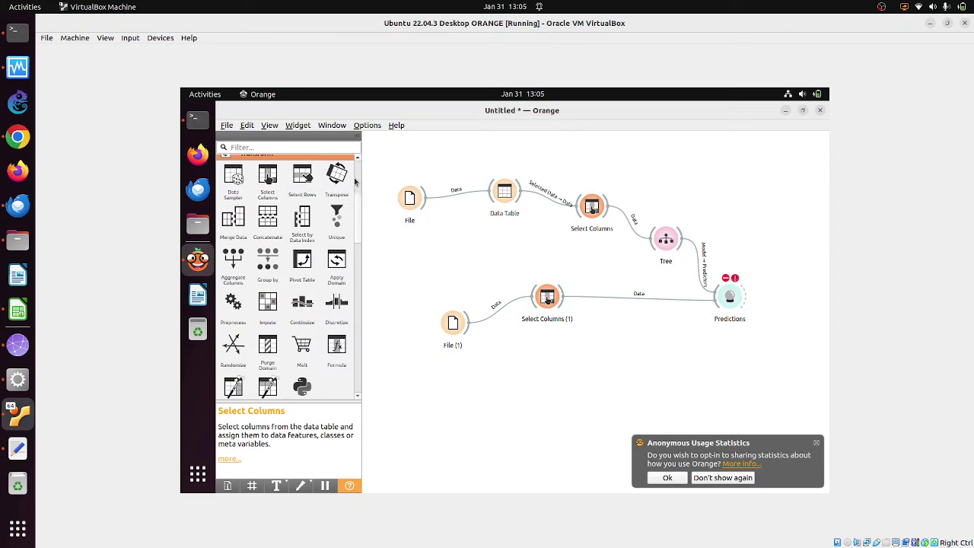
scroll(270, 183, up, 3)
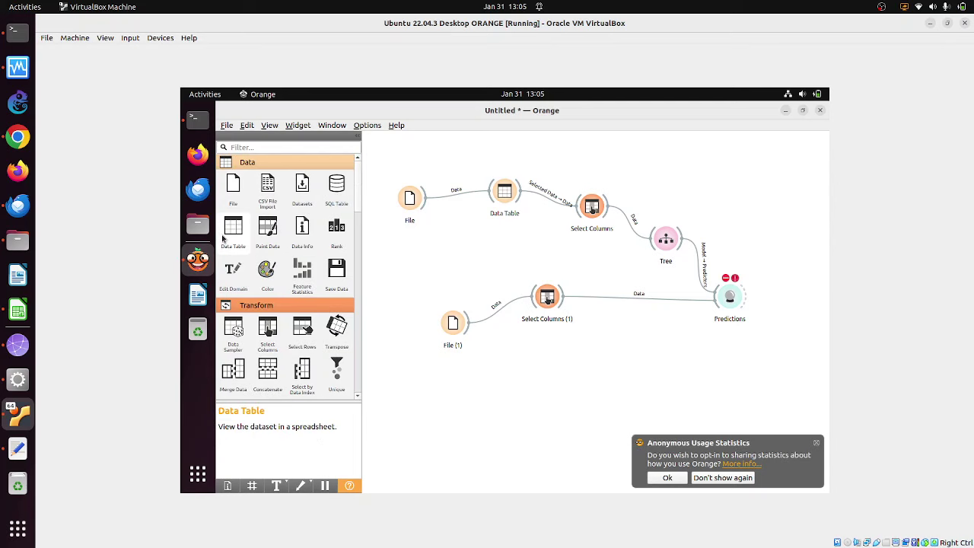
drag(226, 218, 525, 359)
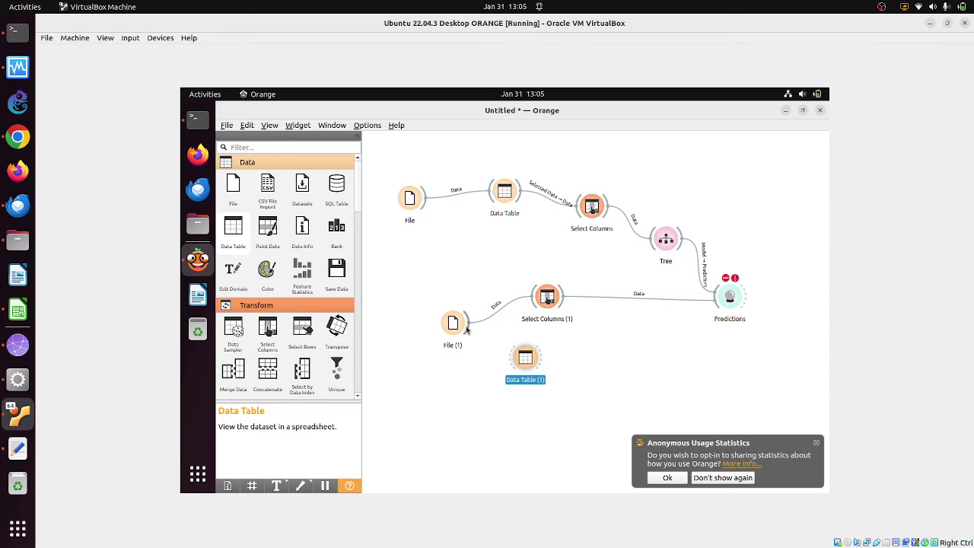
drag(470, 325, 525, 366)
click(526, 366)
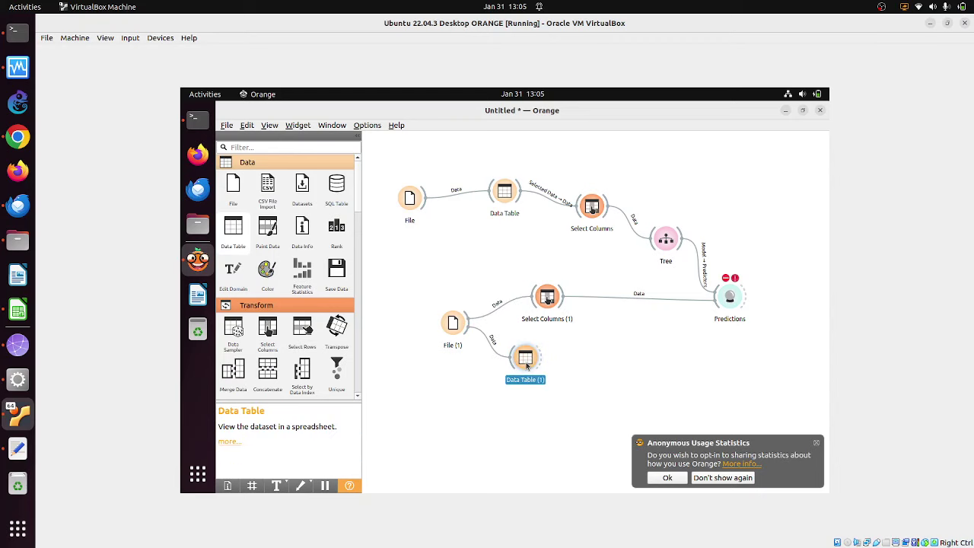
- Compare the columns and rows of the new Data Table with those of the upper Data Table
double_click(526, 366)
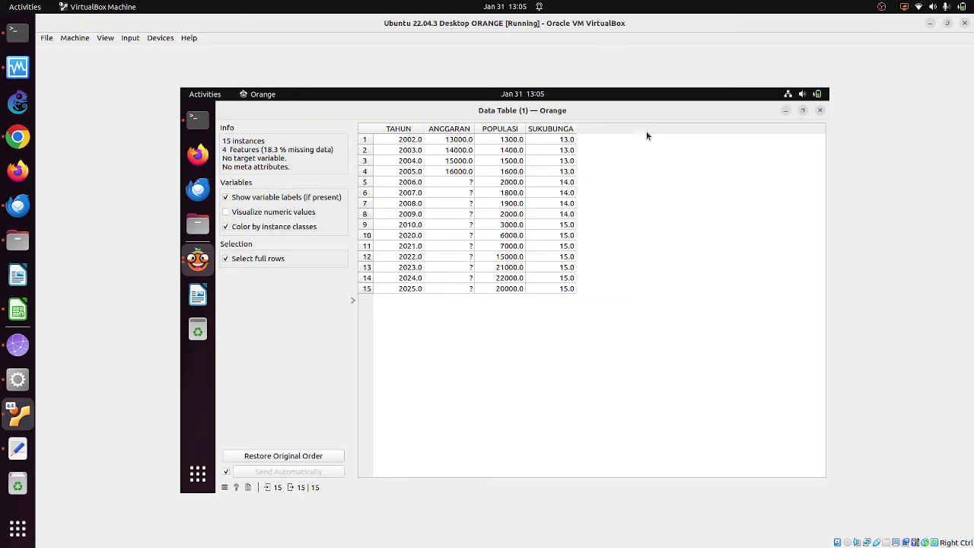
click(819, 110)
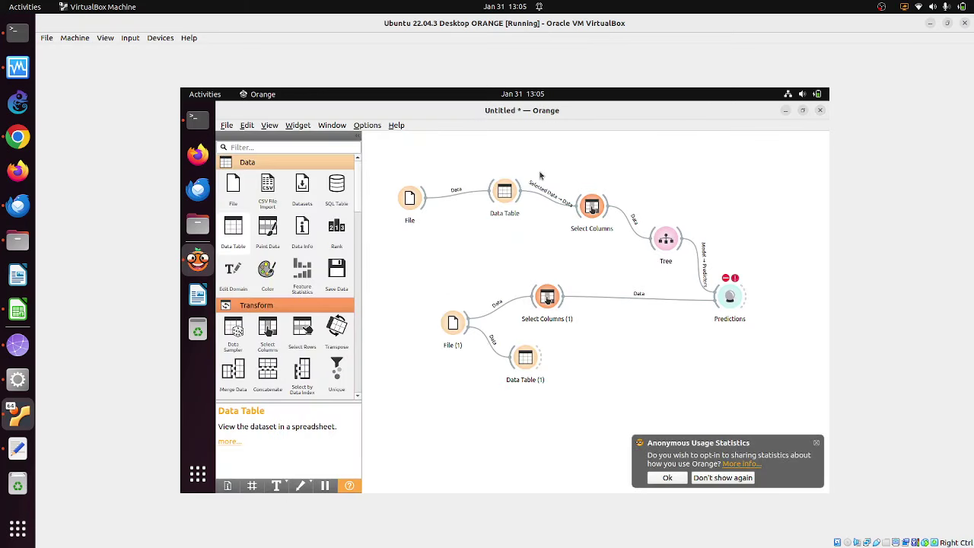
double_click(506, 189)
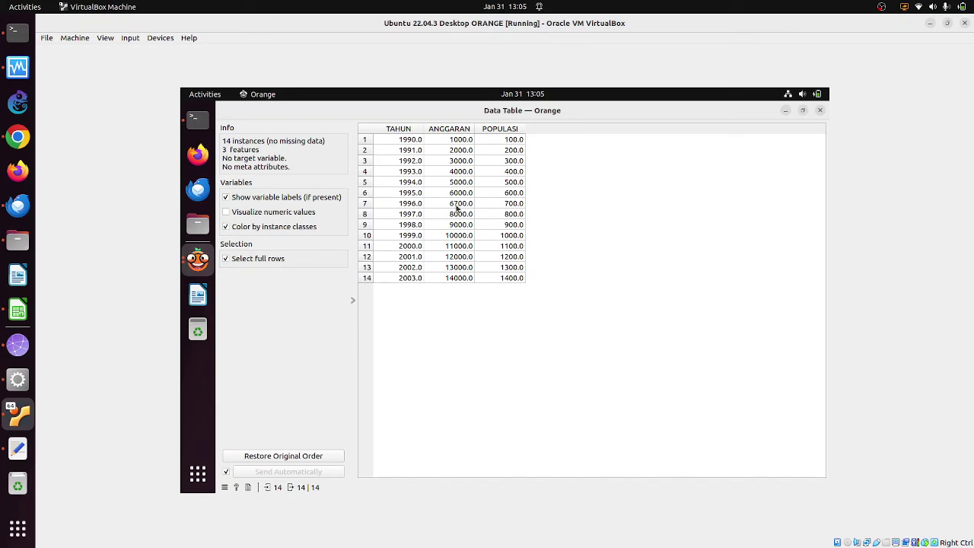
click(821, 111)
- Swap the column roles in the upper Select Columns widget, making TAHUN the feature and ANGGARAN the target
click(591, 212)
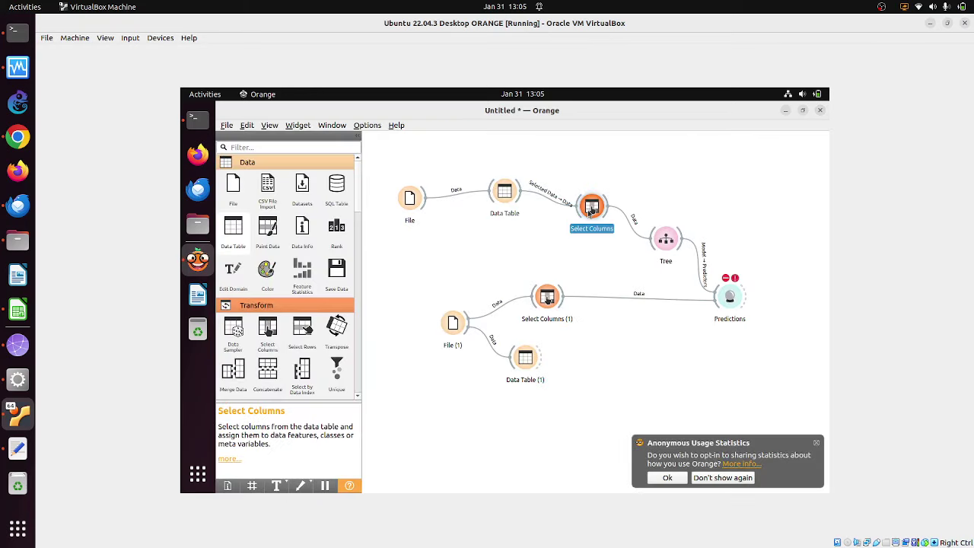
double_click(591, 211)
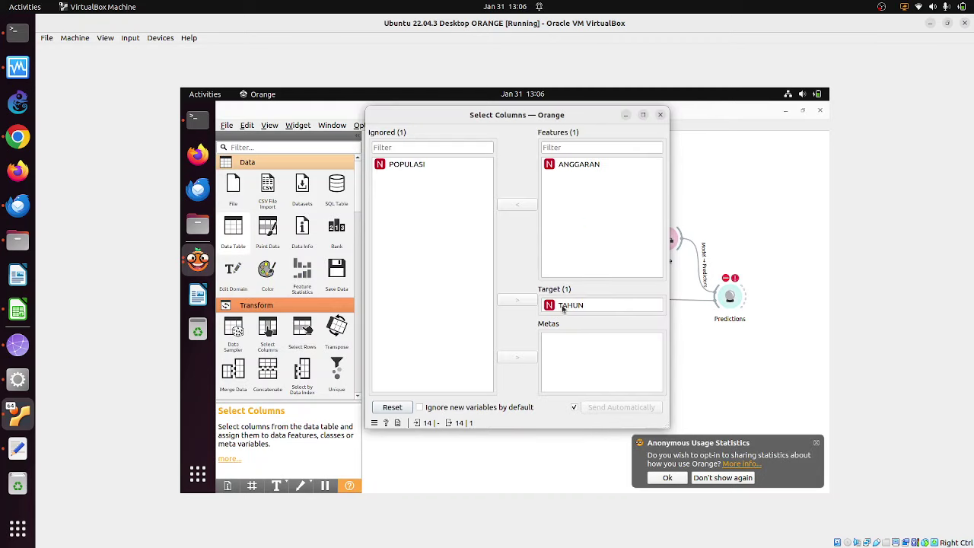
click(565, 306)
click(518, 300)
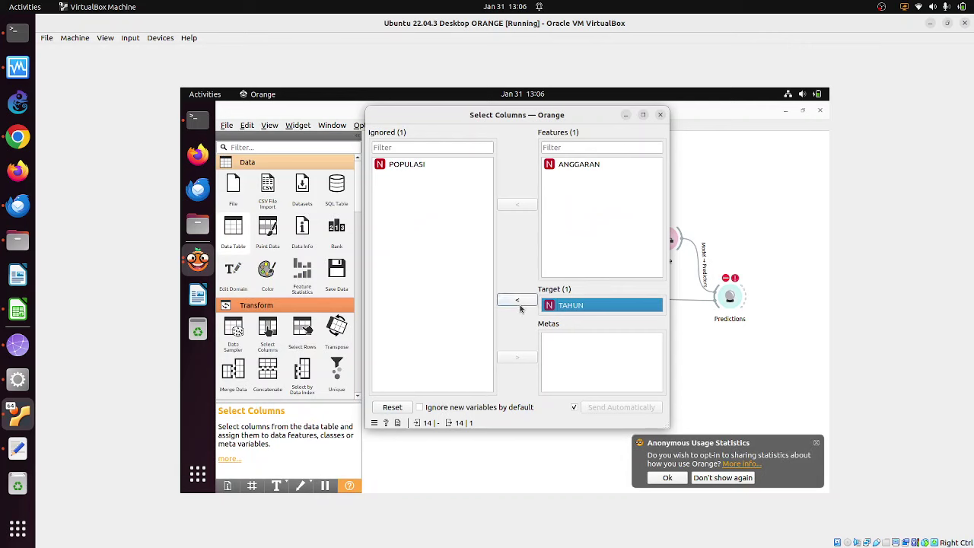
click(405, 178)
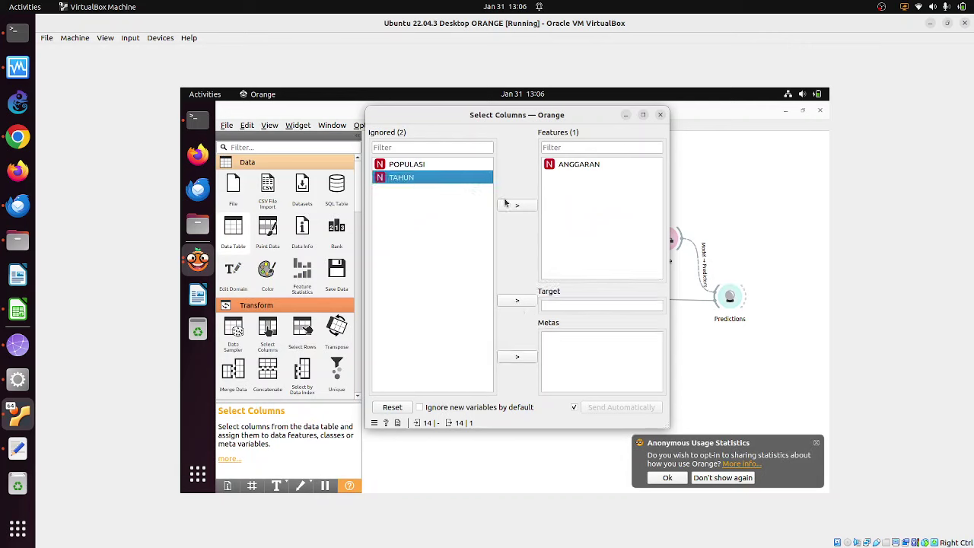
click(510, 202)
click(572, 169)
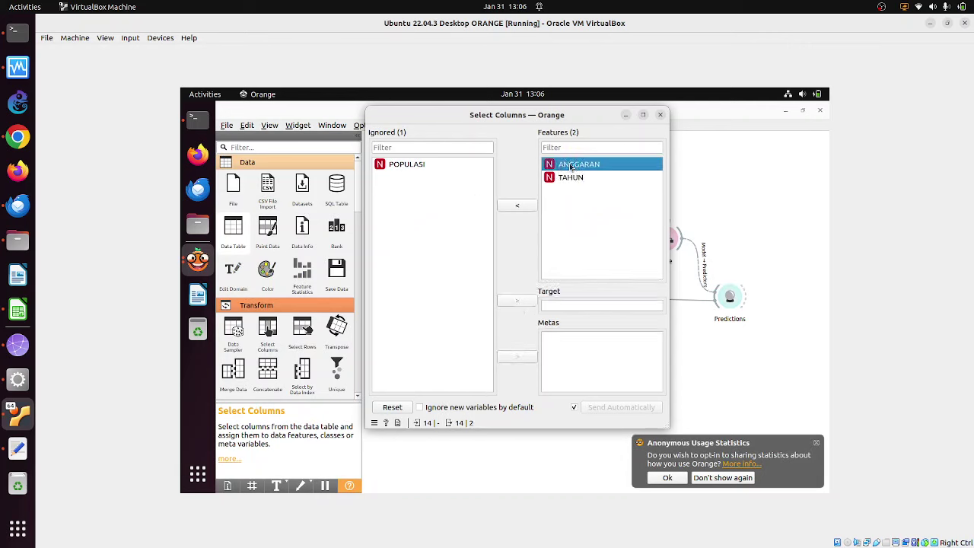
click(525, 202)
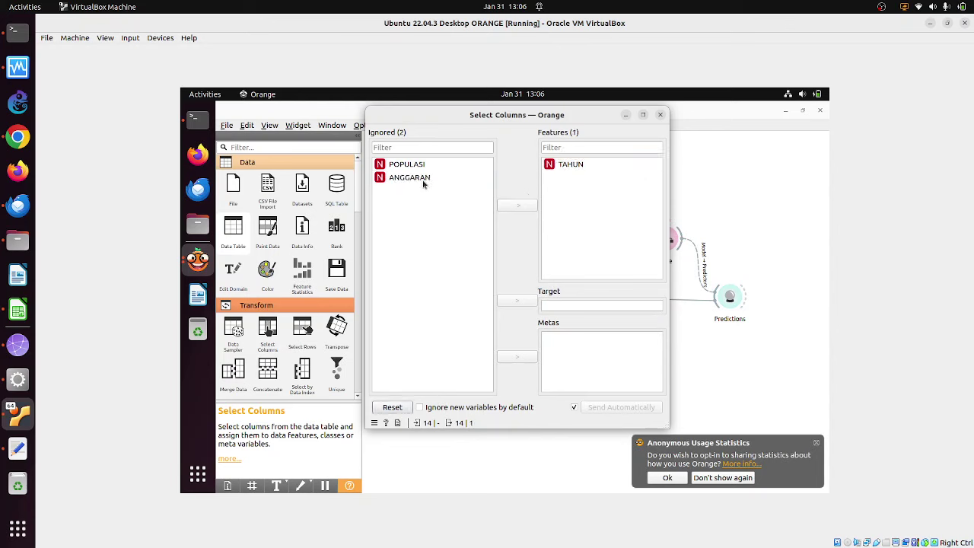
click(424, 182)
click(518, 300)
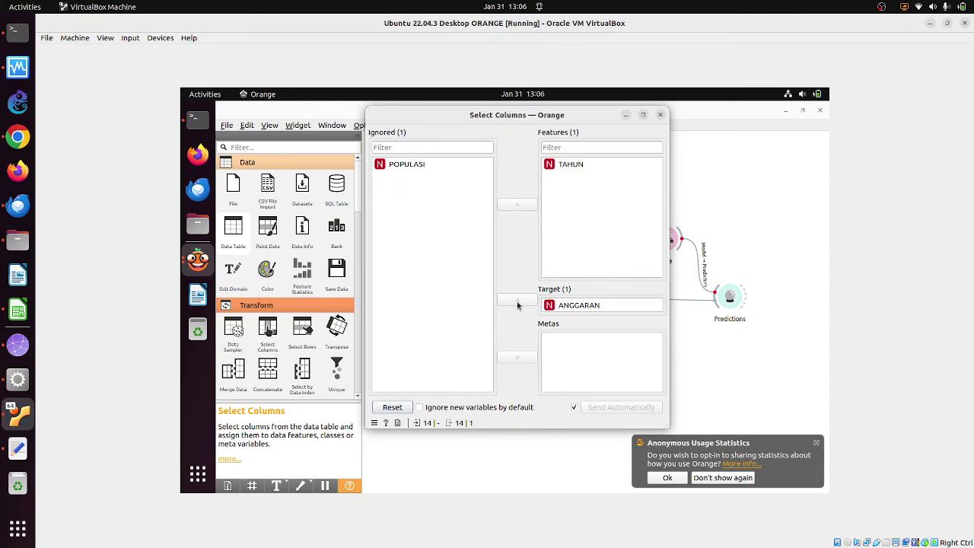
click(660, 114)
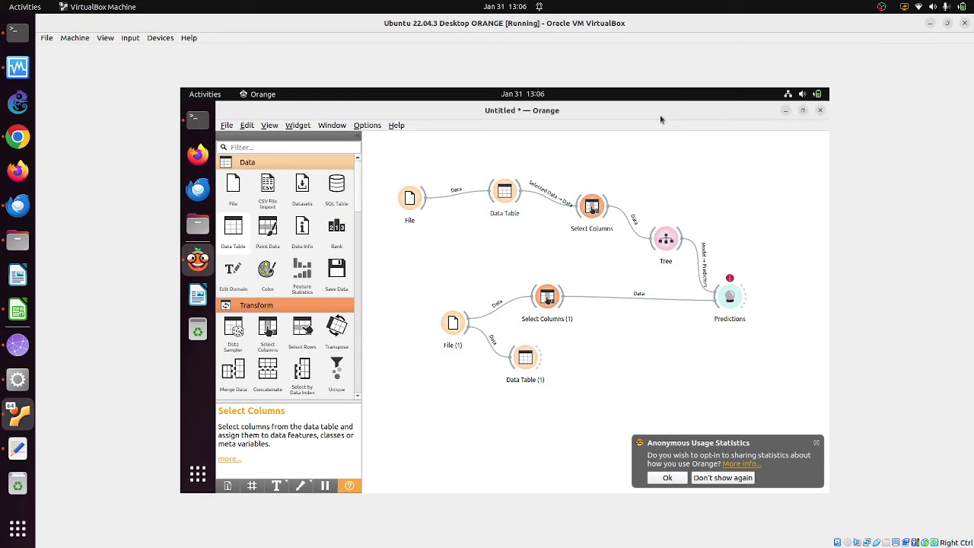
- Compare the Tree predictions and errors in the Predictions widget with the training rows in the upper Data Table
double_click(728, 298)
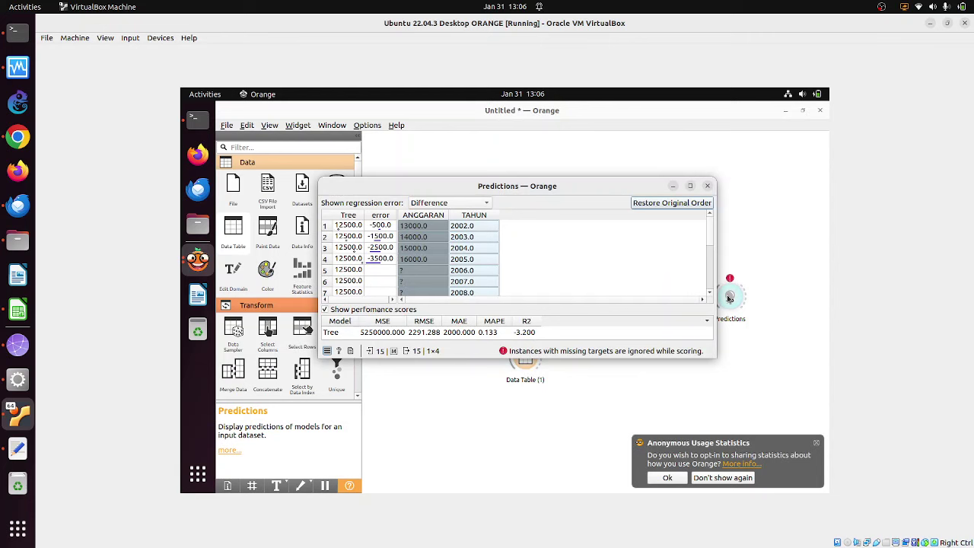
click(708, 186)
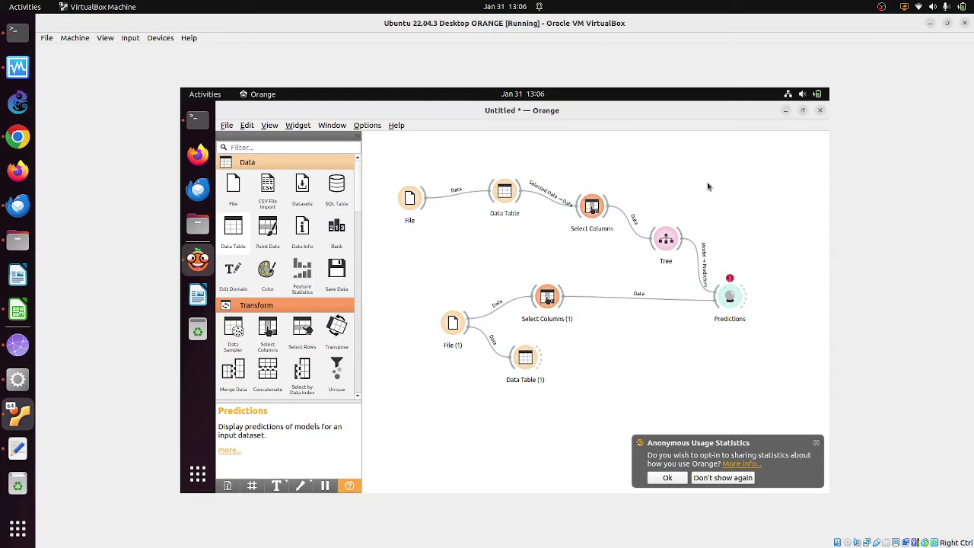
click(498, 201)
double_click(497, 201)
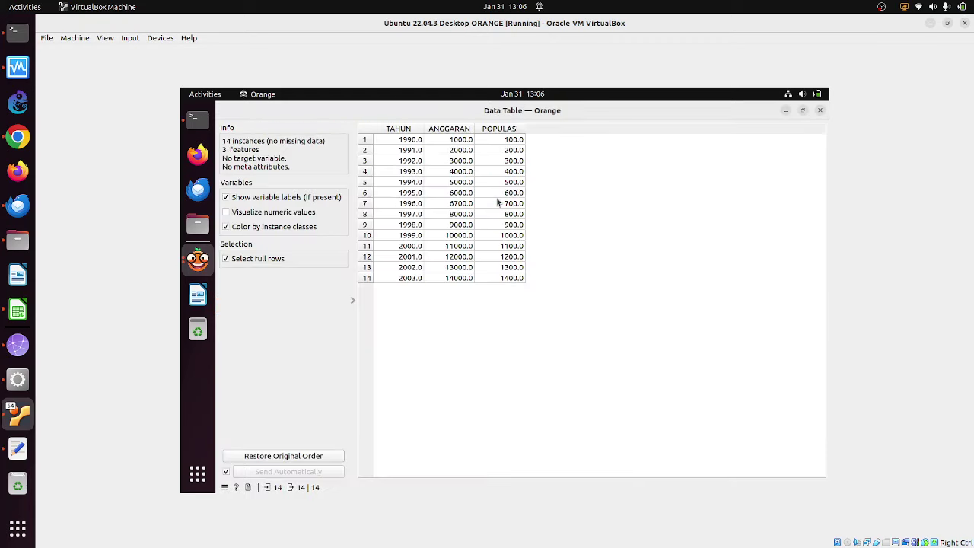
click(478, 203)
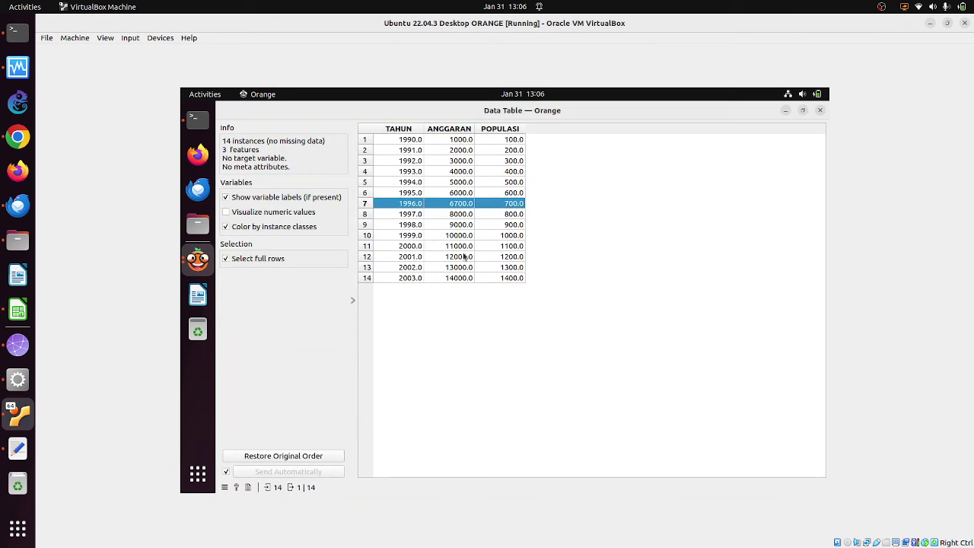
ctrl+click(461, 203)
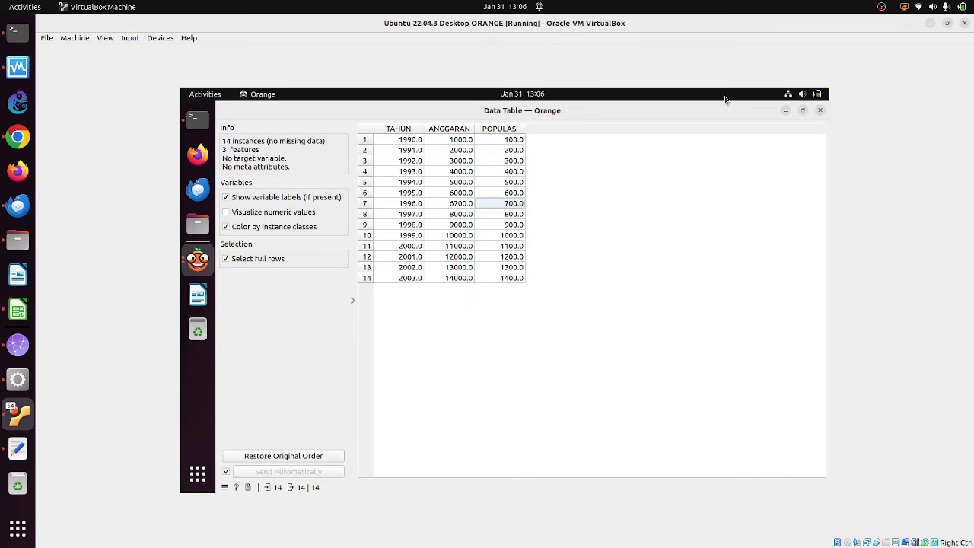
click(820, 110)
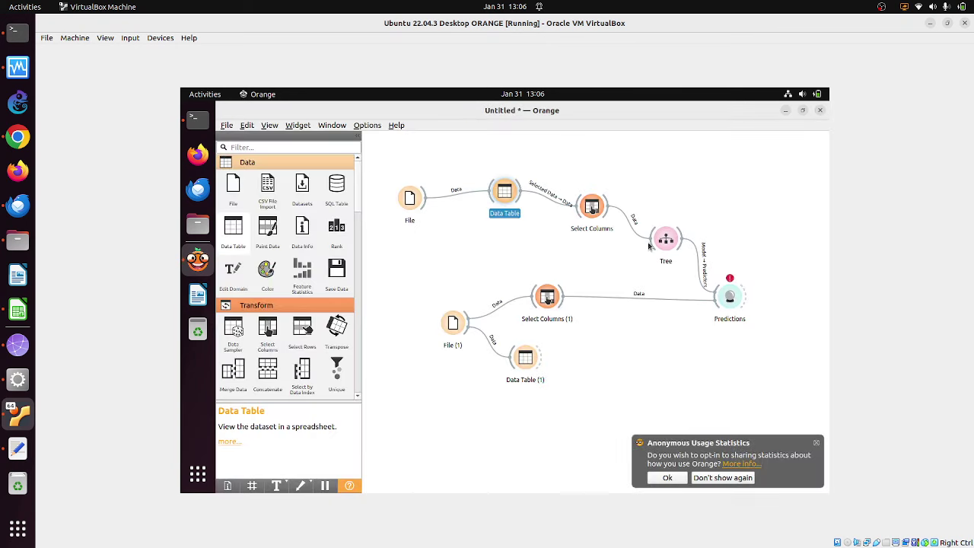
click(730, 296)
double_click(730, 296)
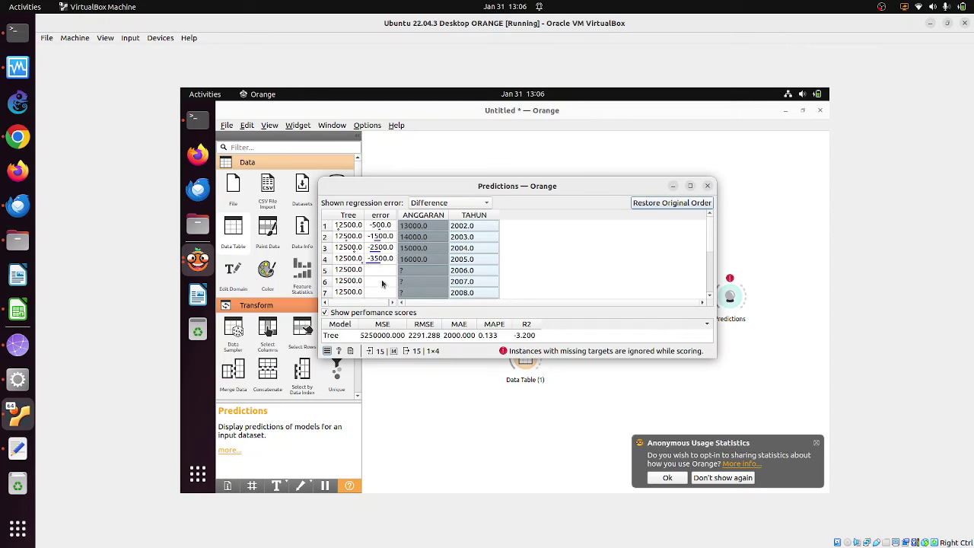
click(707, 187)
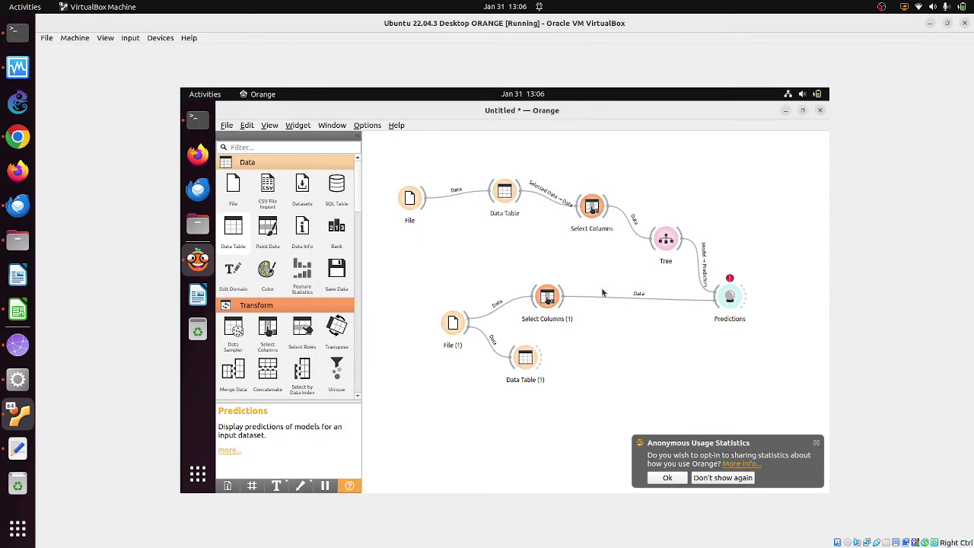
- Replace the Tree widget with a Linear Regression widget, linking it between the upper Select Columns widget and Predictions
click(668, 248)
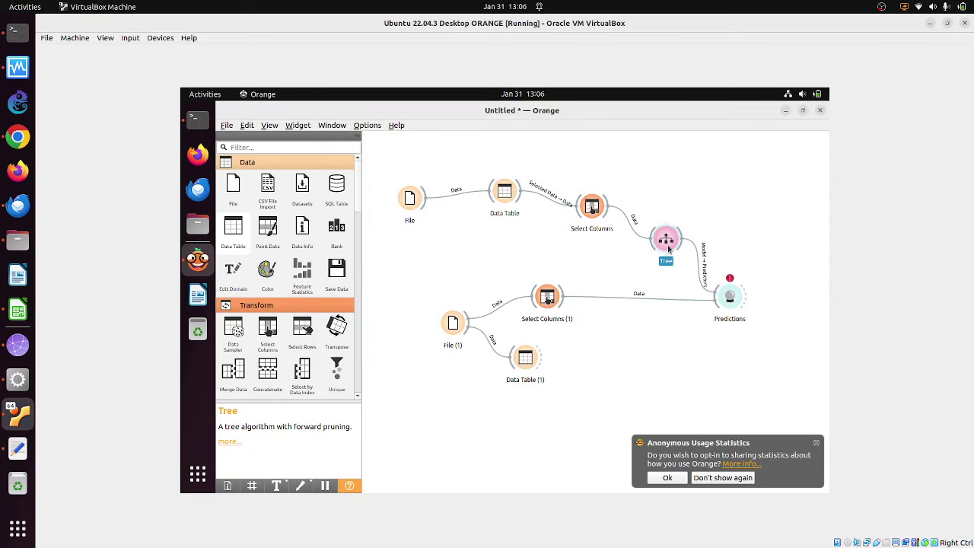
key(Delete)
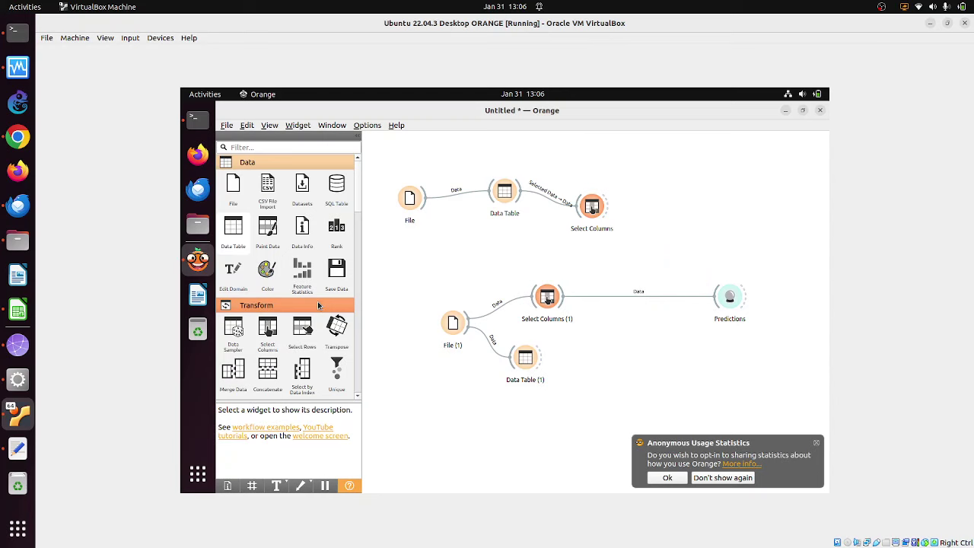
scroll(355, 277, down, 5)
scroll(355, 279, down, 5)
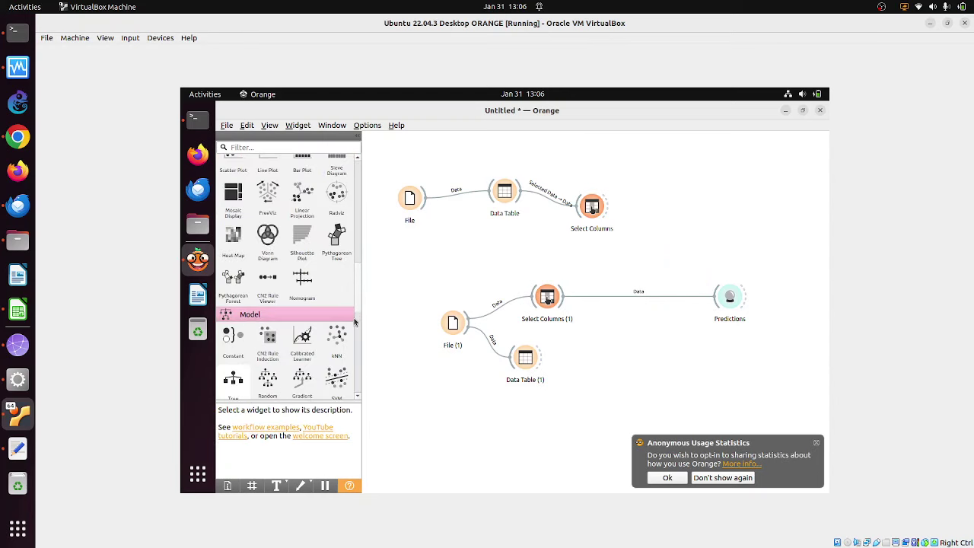
scroll(354, 319, down, 5)
scroll(352, 333, down, 3)
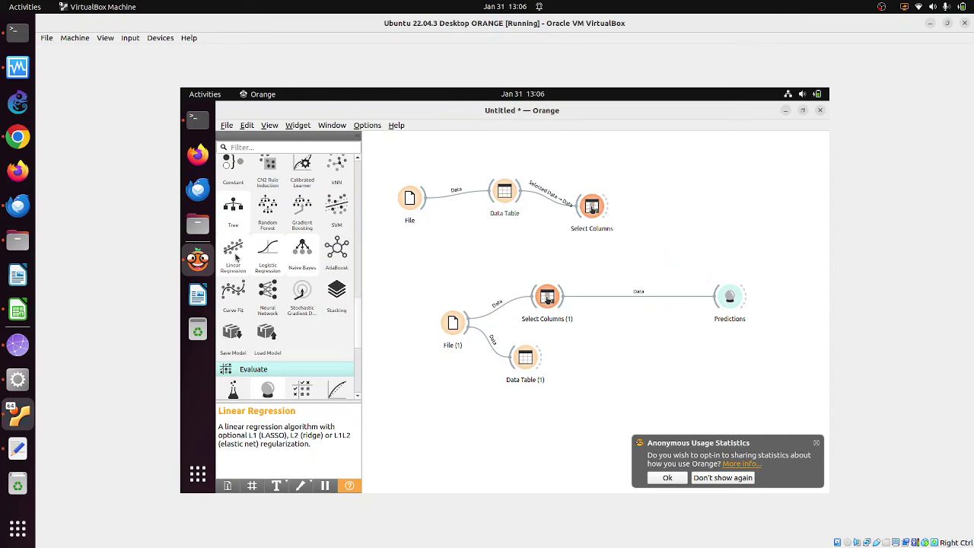
drag(233, 253, 669, 241)
drag(608, 204, 729, 298)
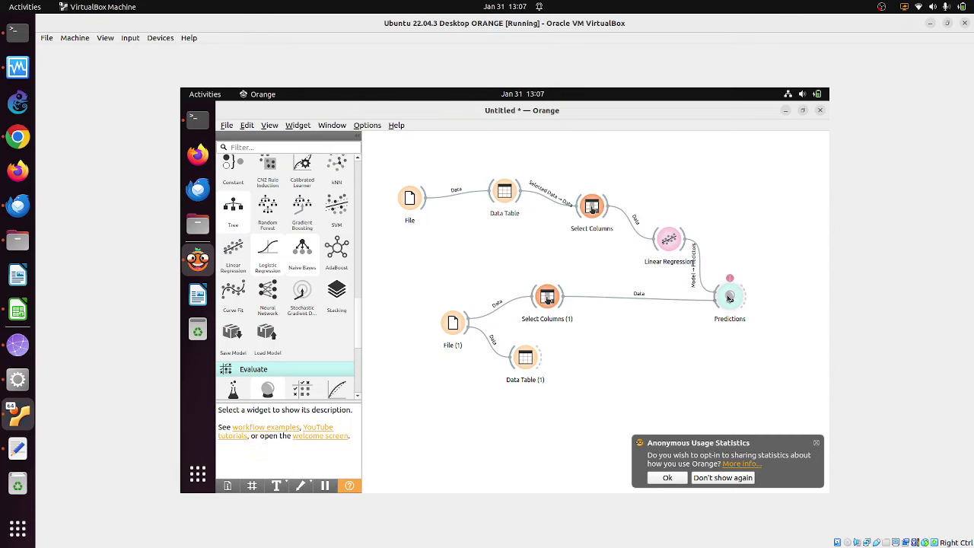
- Examine the Linear Regression predictions, errors and performance scores, and check the column roles in the upper Select Columns widget
click(729, 298)
double_click(729, 299)
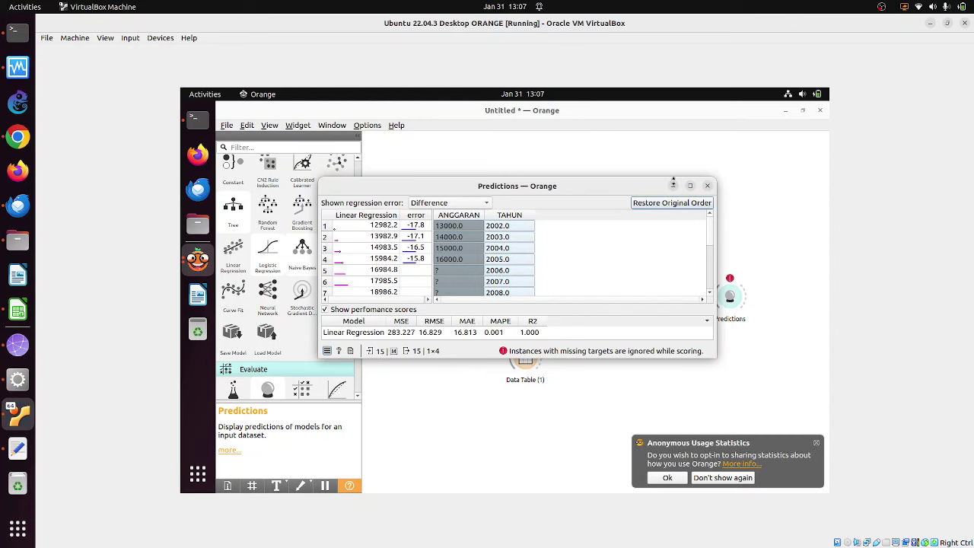
key(super+Up)
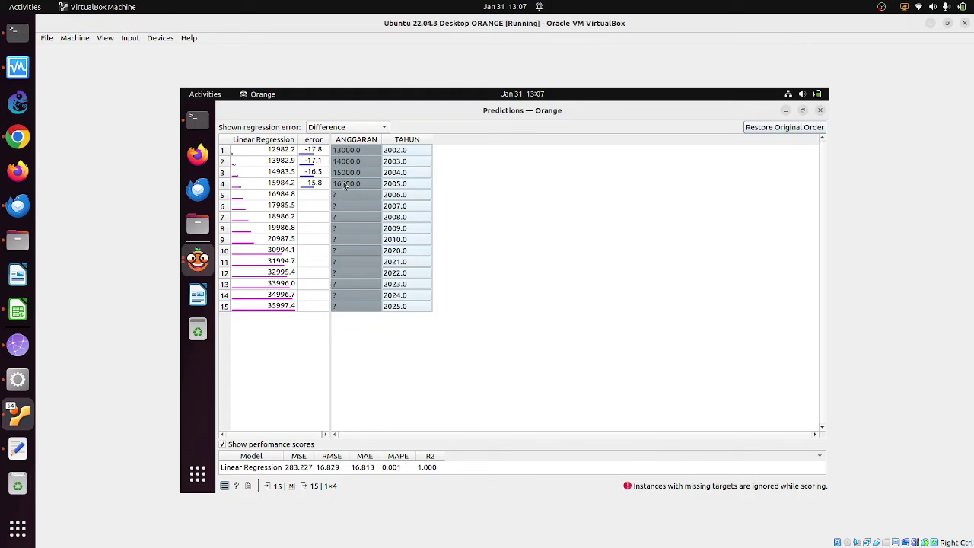
click(256, 185)
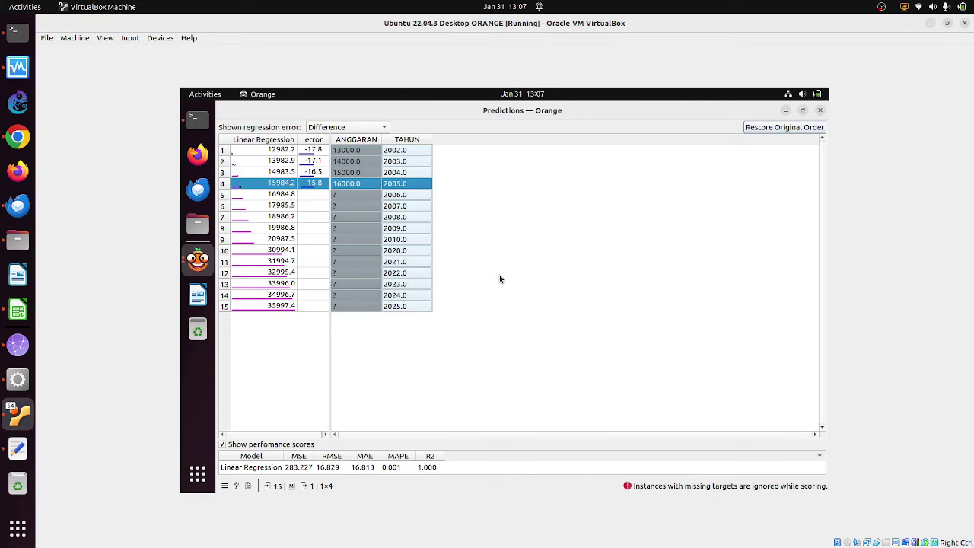
click(820, 110)
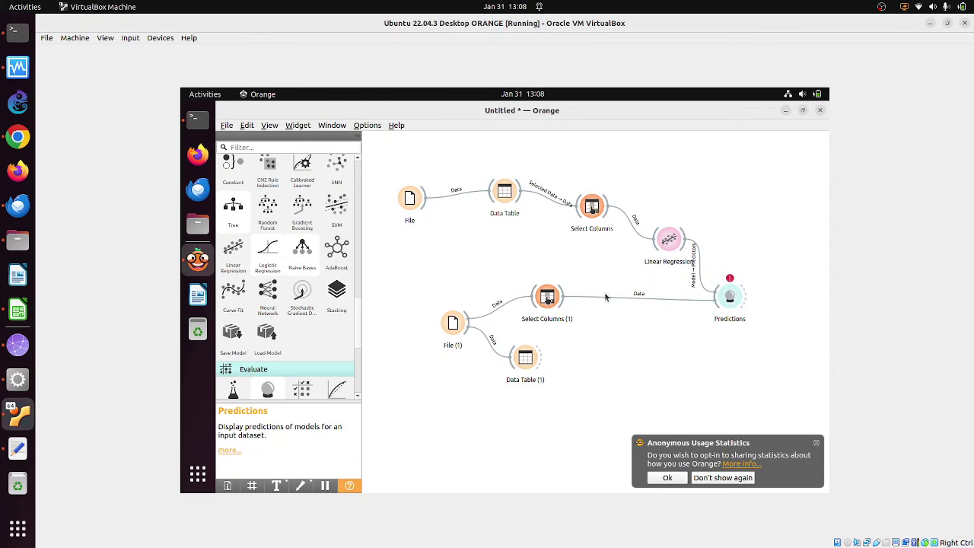
double_click(728, 294)
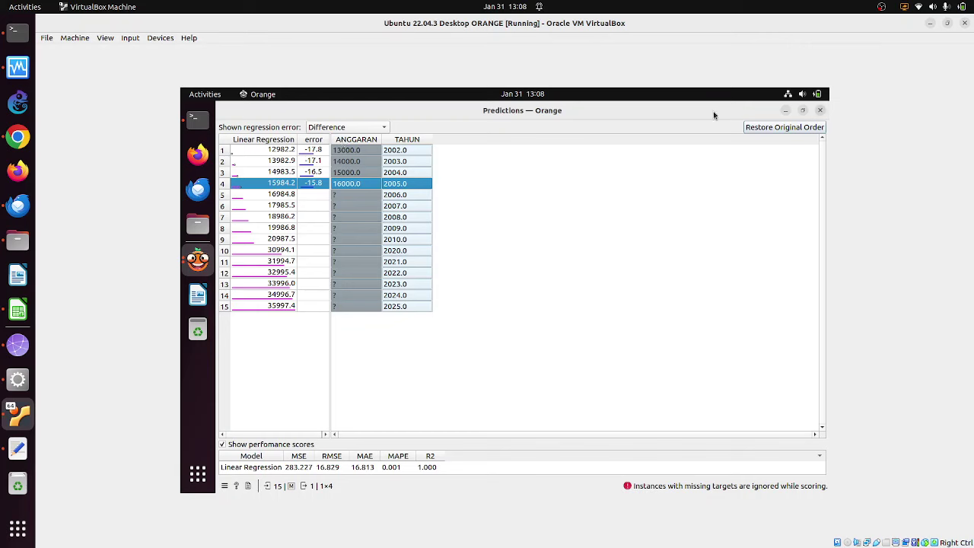
click(820, 111)
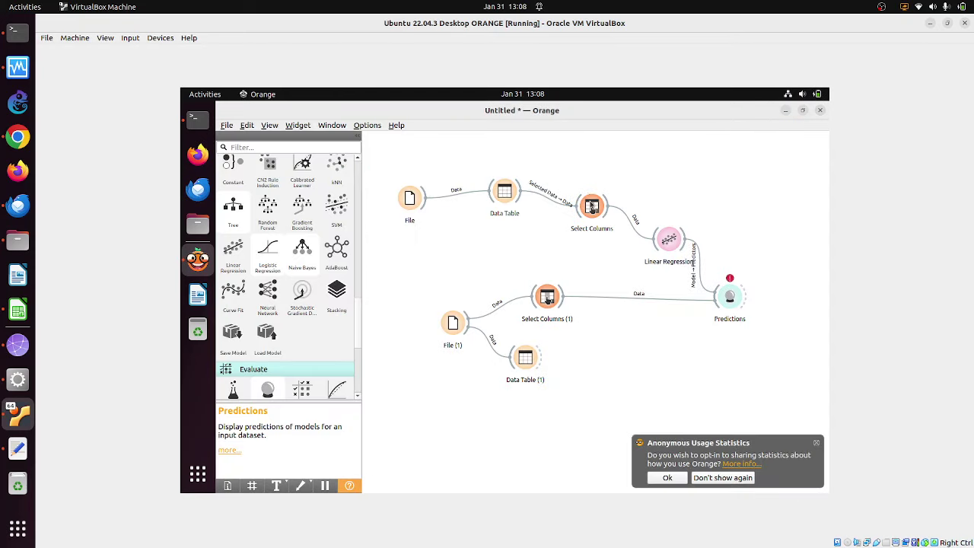
double_click(593, 207)
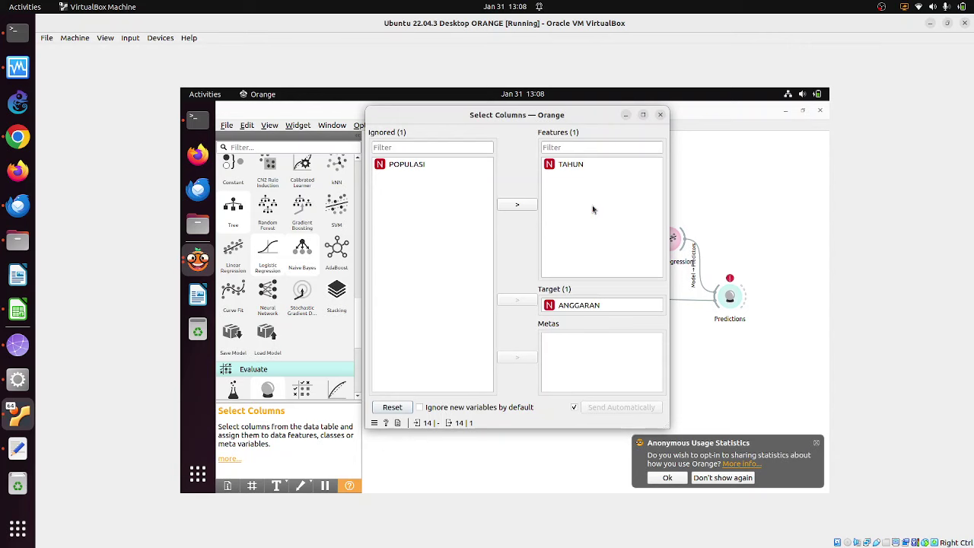
click(661, 116)
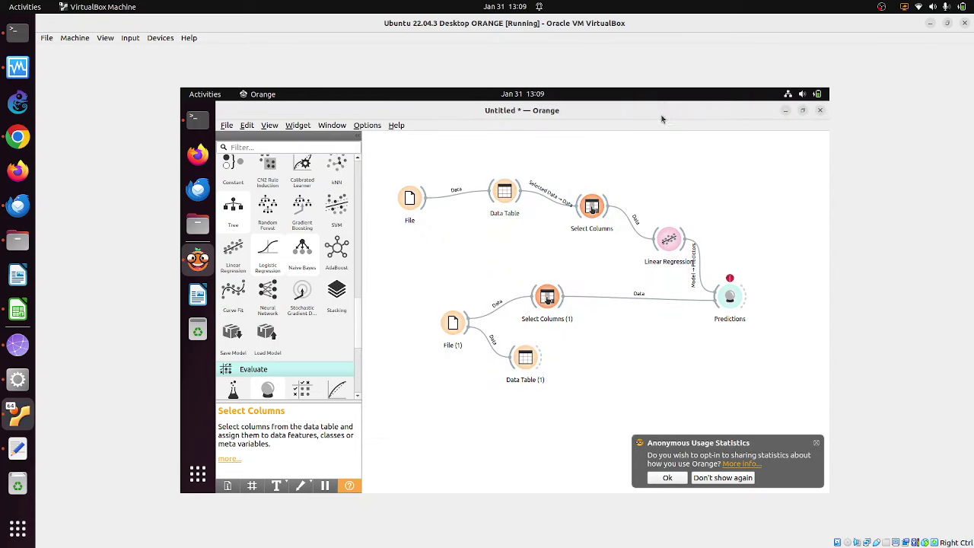
- Load miskin.xls from the ORANGE folder into the upper File widget and view its rows in the connected Data Table
double_click(415, 196)
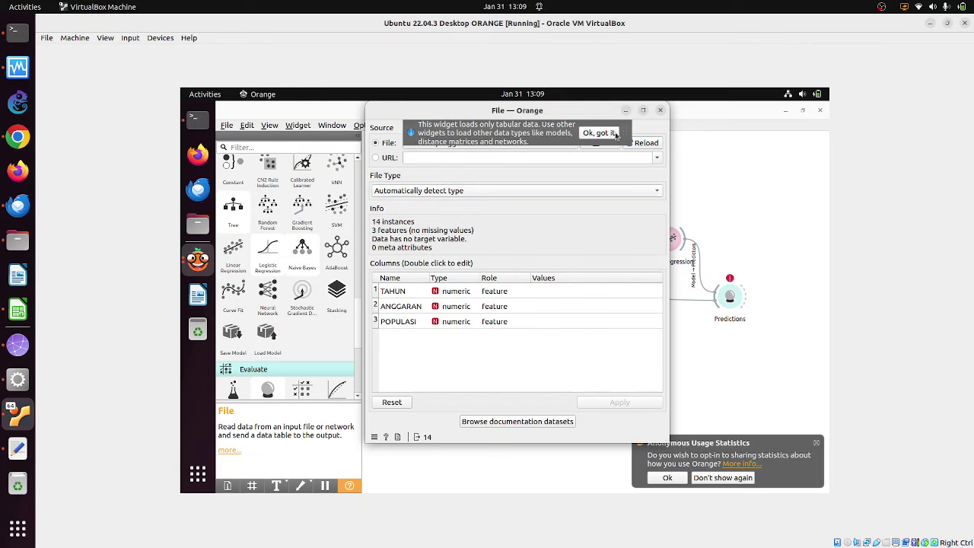
click(654, 143)
click(660, 111)
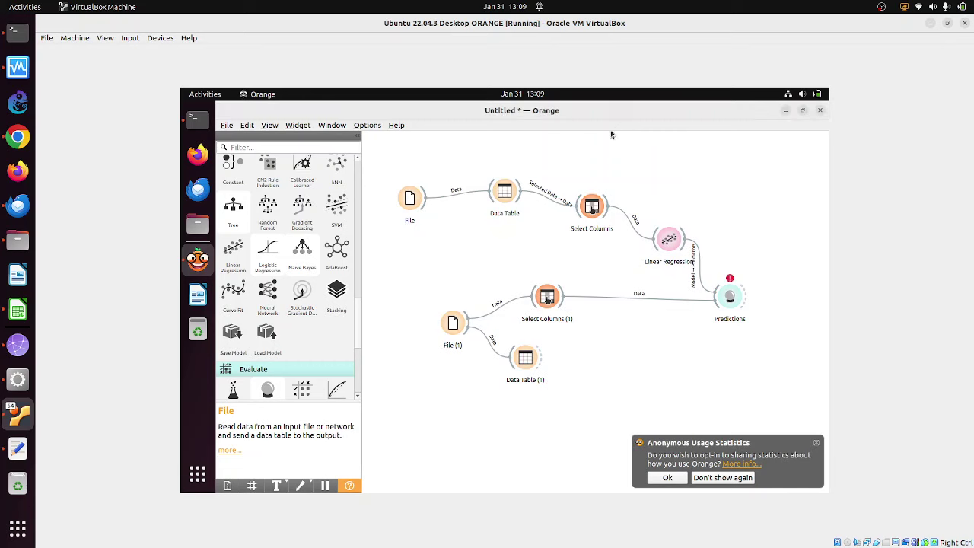
double_click(409, 198)
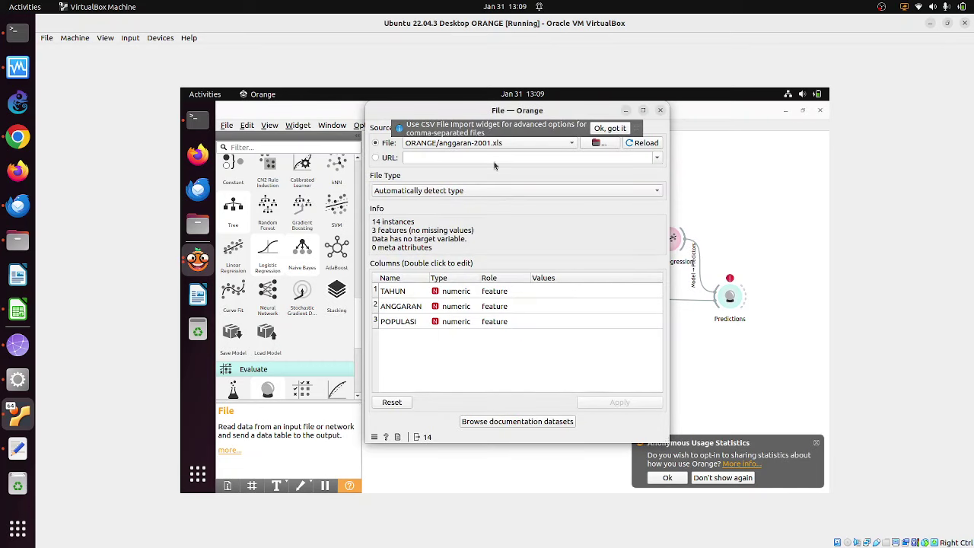
click(597, 143)
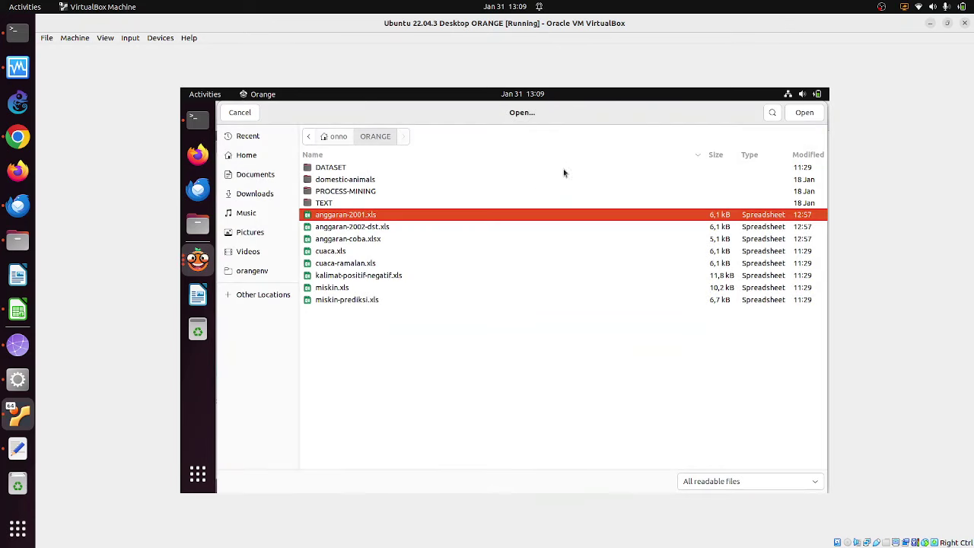
click(347, 289)
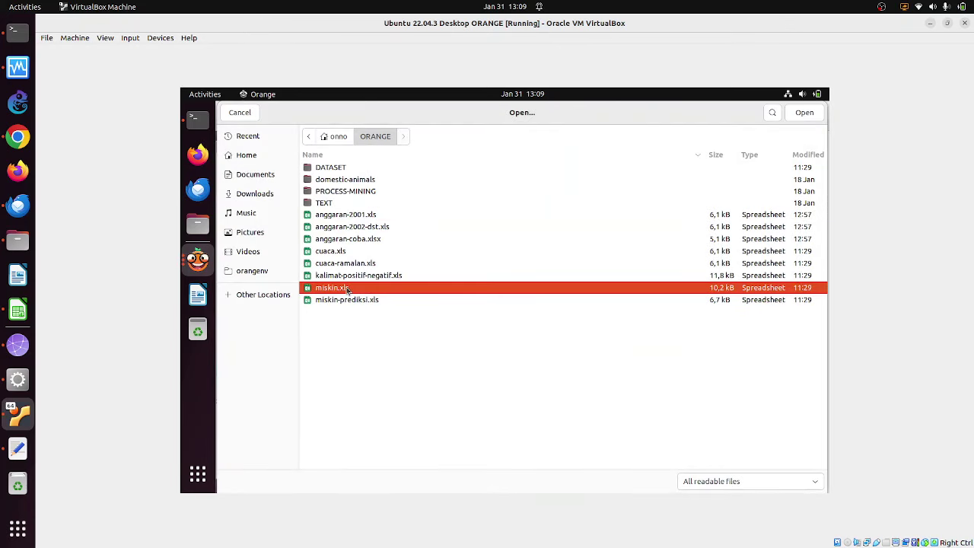
click(803, 114)
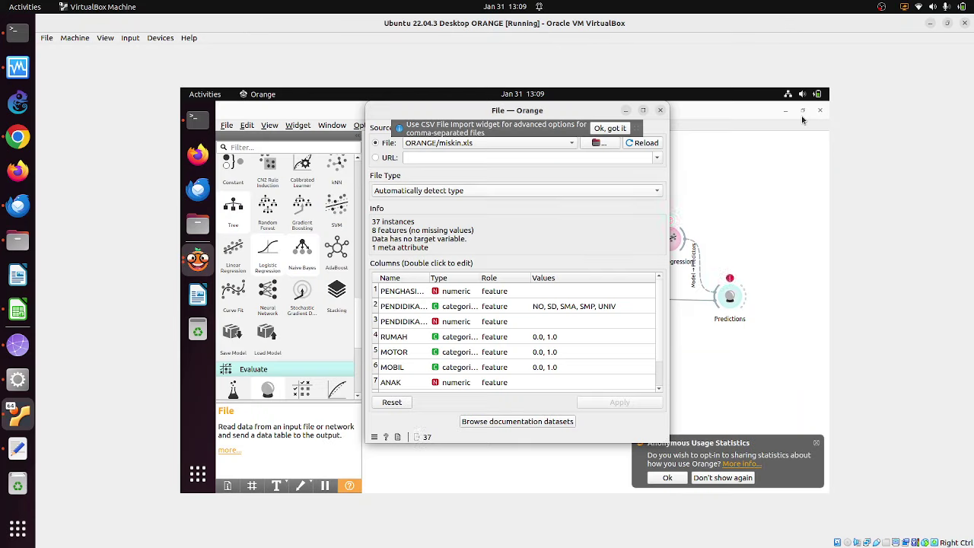
click(620, 129)
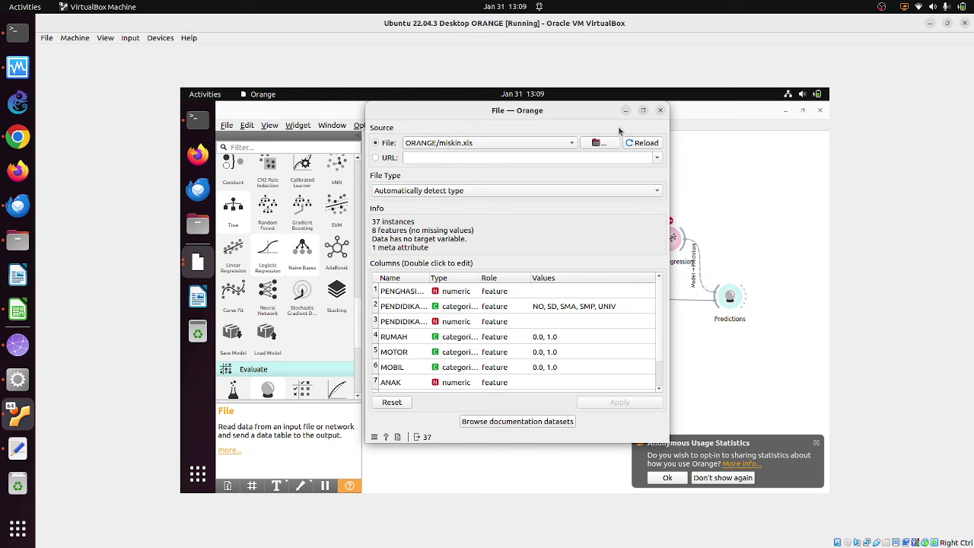
click(660, 110)
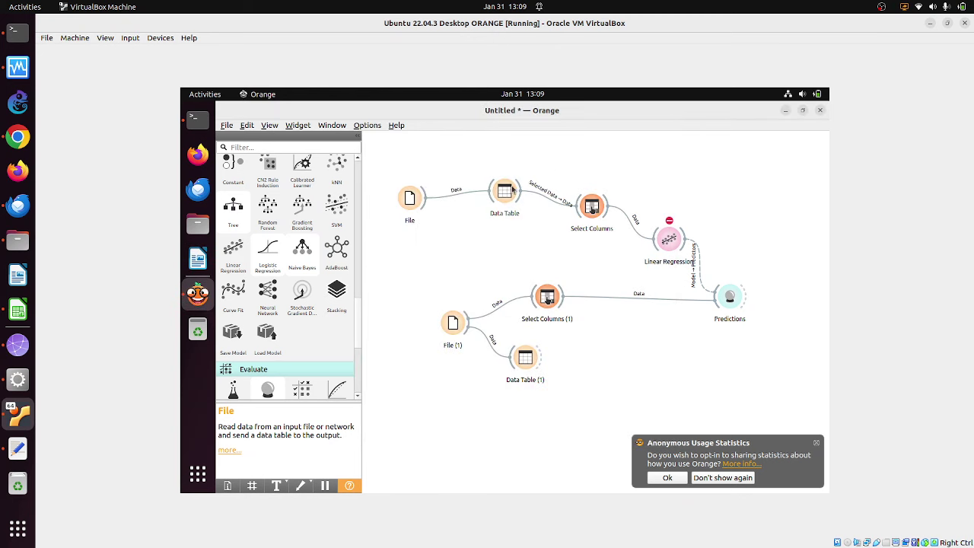
double_click(505, 192)
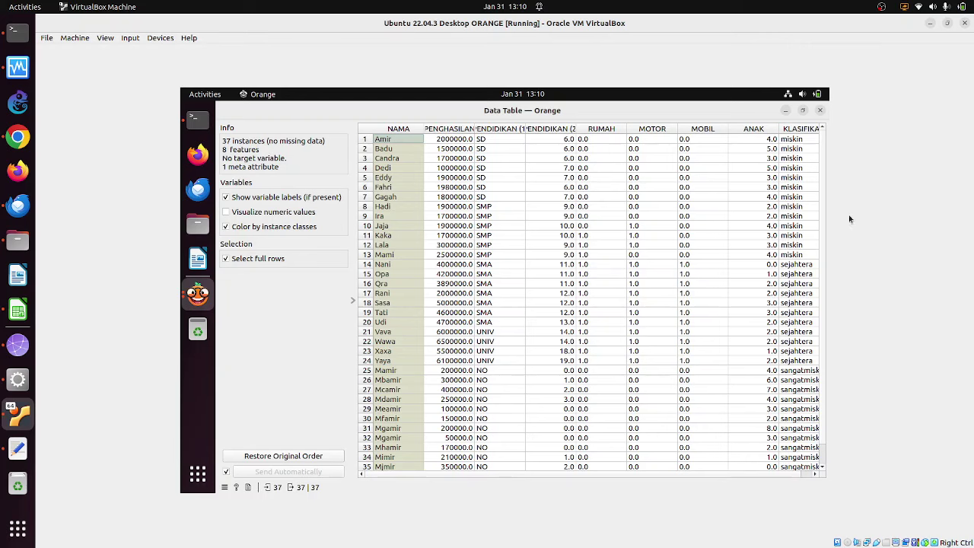
click(820, 111)
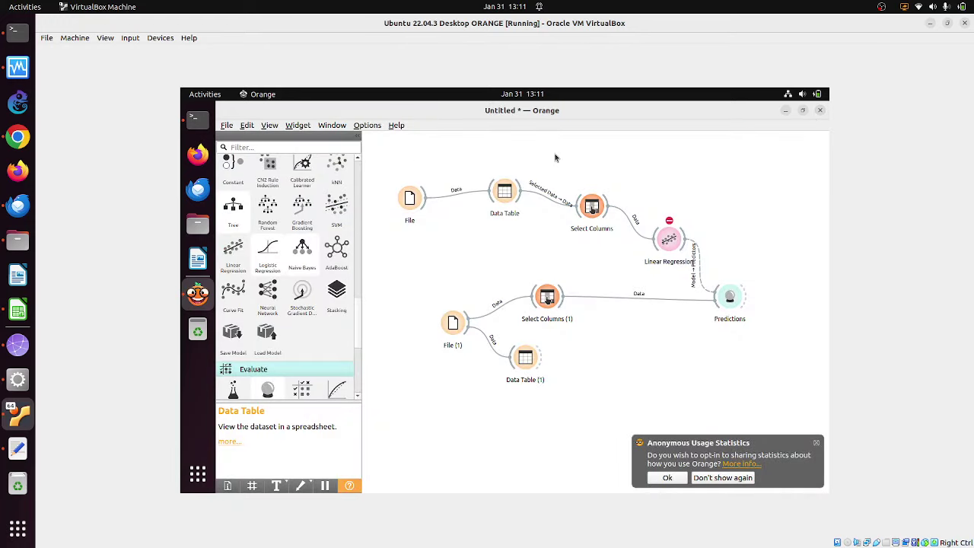
- Delete the Linear Regression and Predictions widgets, and check the column roles in the upper Select Columns widget
drag(637, 201, 766, 356)
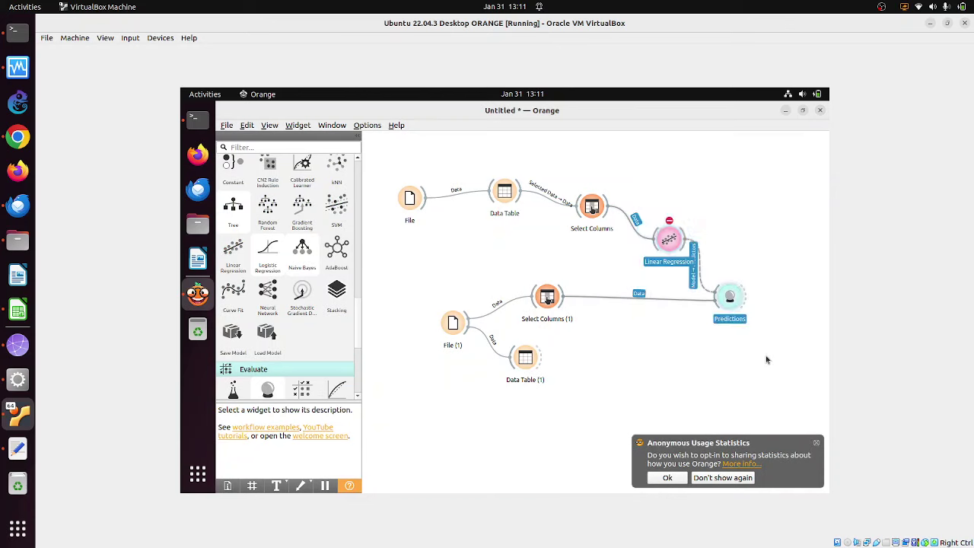
key(Delete)
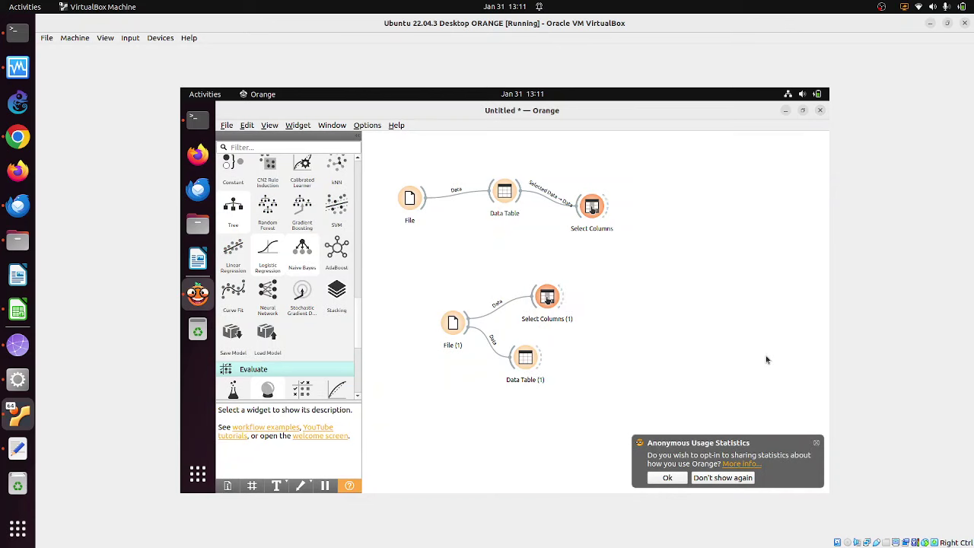
double_click(593, 210)
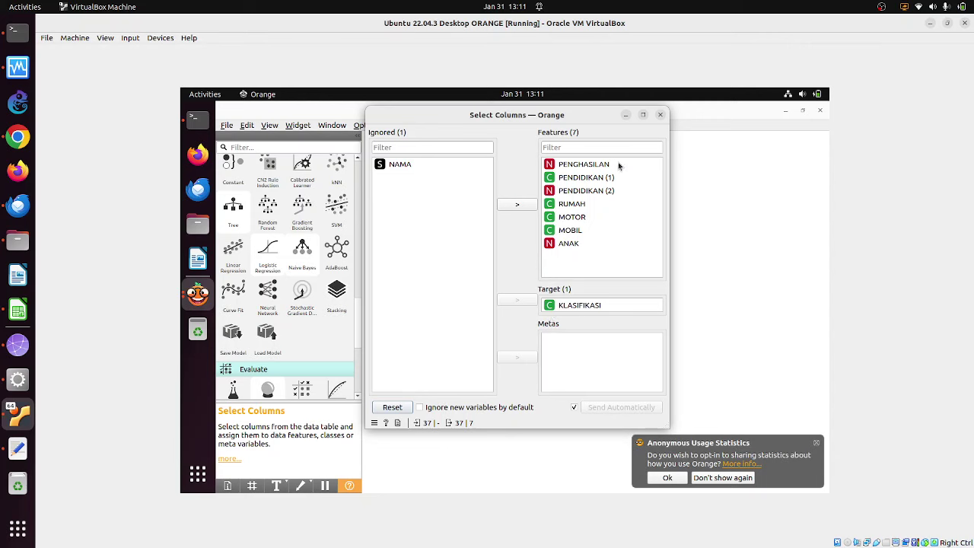
click(659, 116)
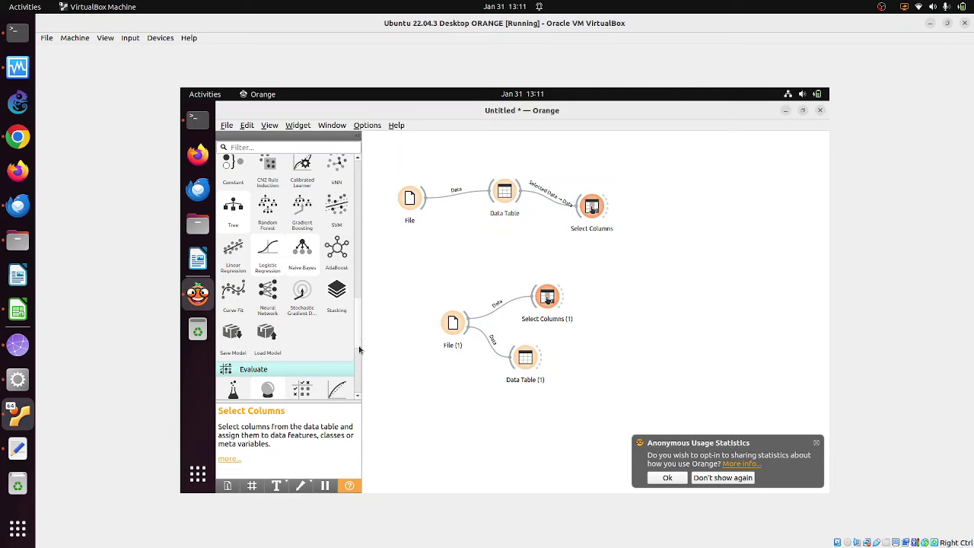
- Delete all the File, Data Table and Select Columns widgets from the workflow canvas
drag(360, 349, 361, 387)
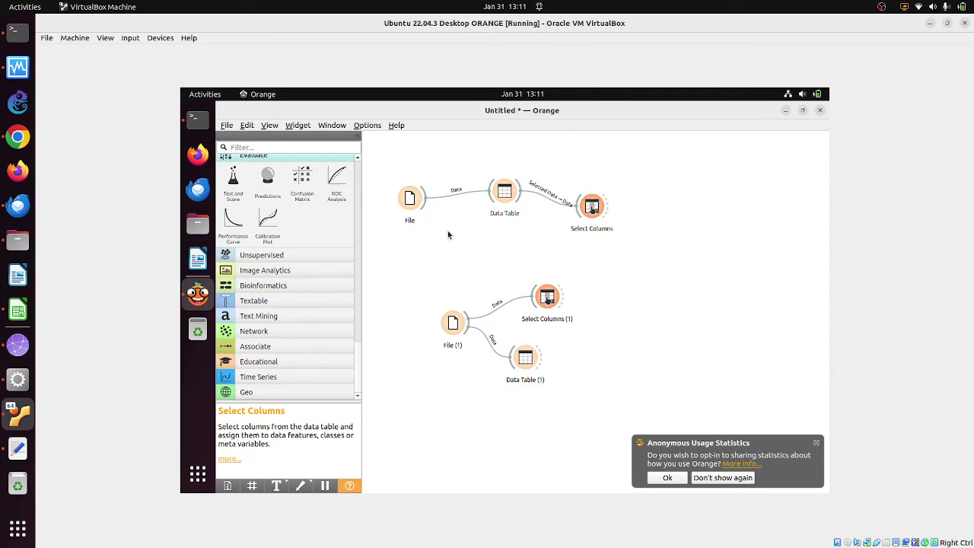
drag(392, 159, 618, 407)
key(Delete)
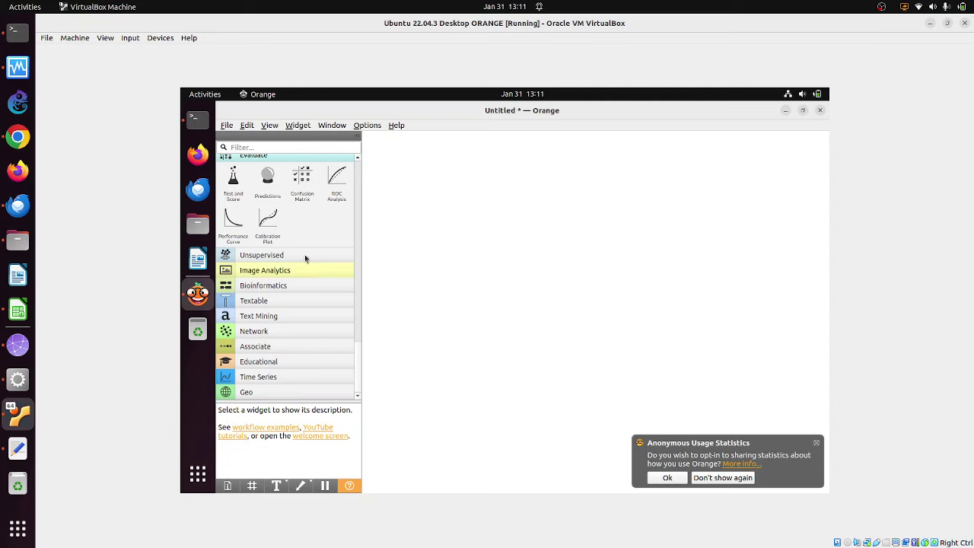
- Add an Import Images widget to the canvas and load the domestic-animals folder from the ORANGE folder into it
click(267, 274)
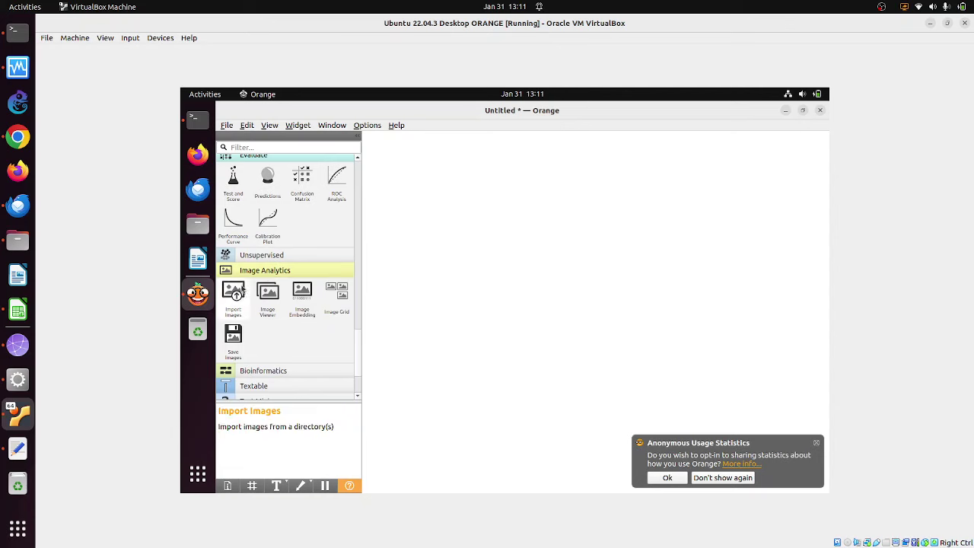
drag(233, 291, 495, 215)
double_click(497, 212)
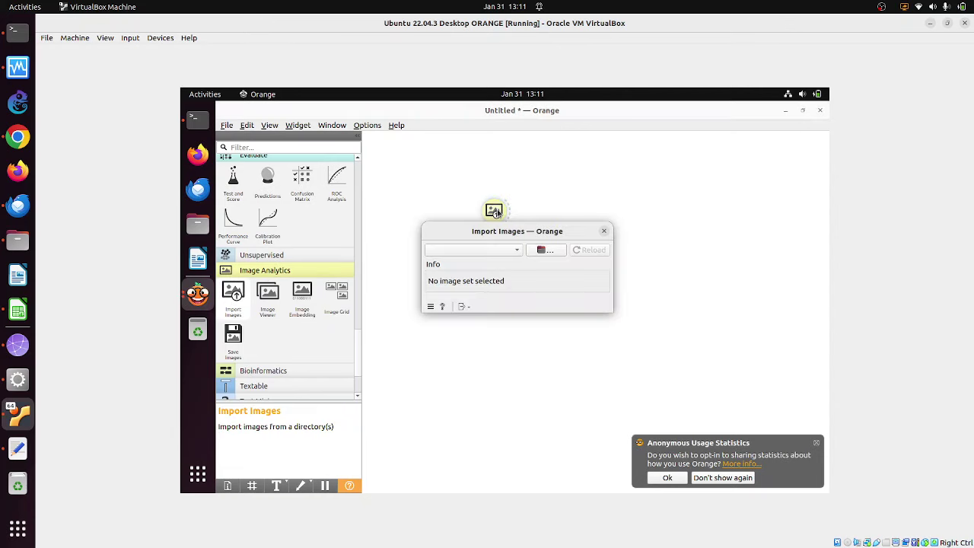
click(553, 250)
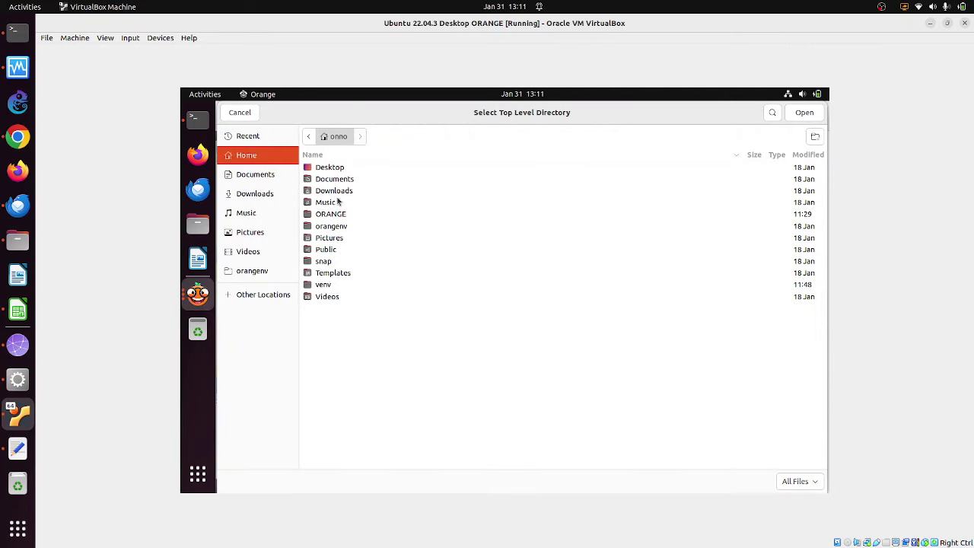
double_click(331, 214)
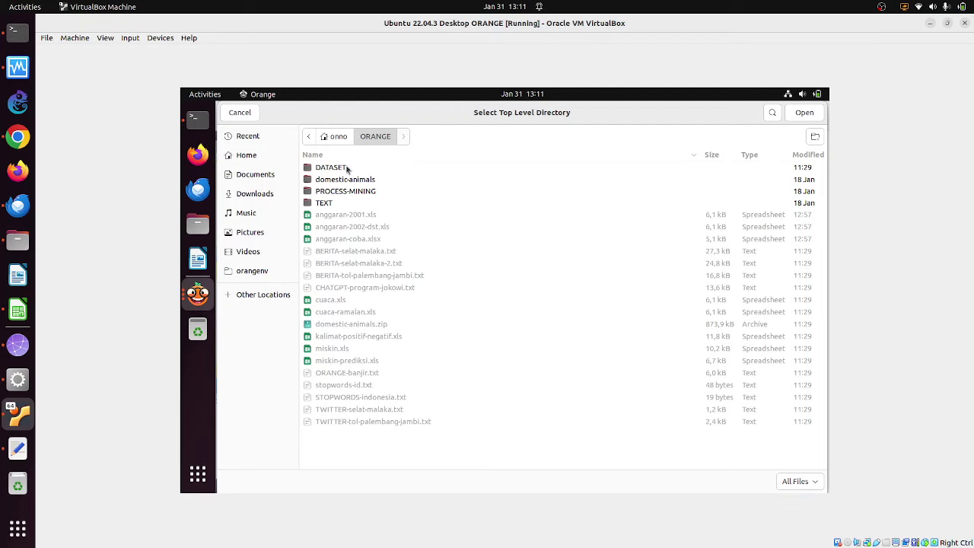
double_click(339, 181)
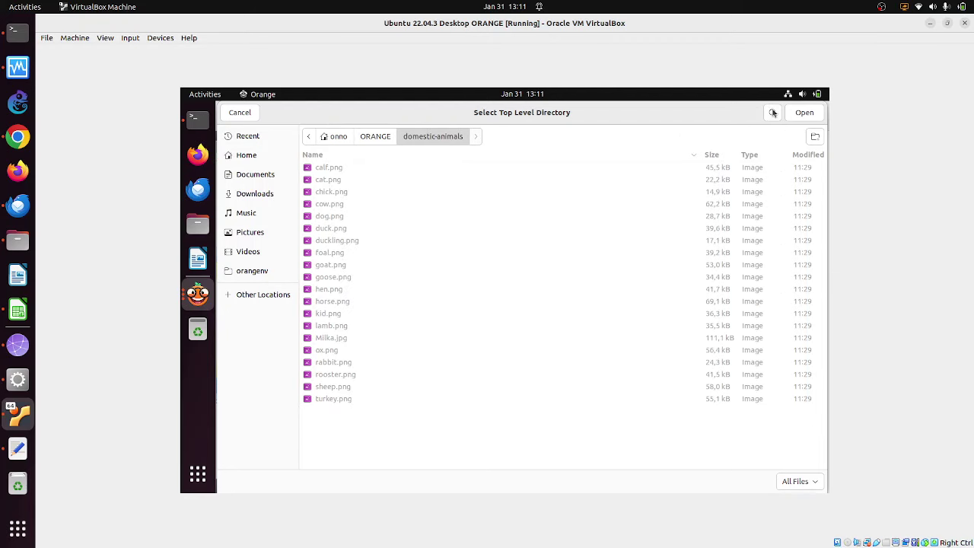
click(804, 113)
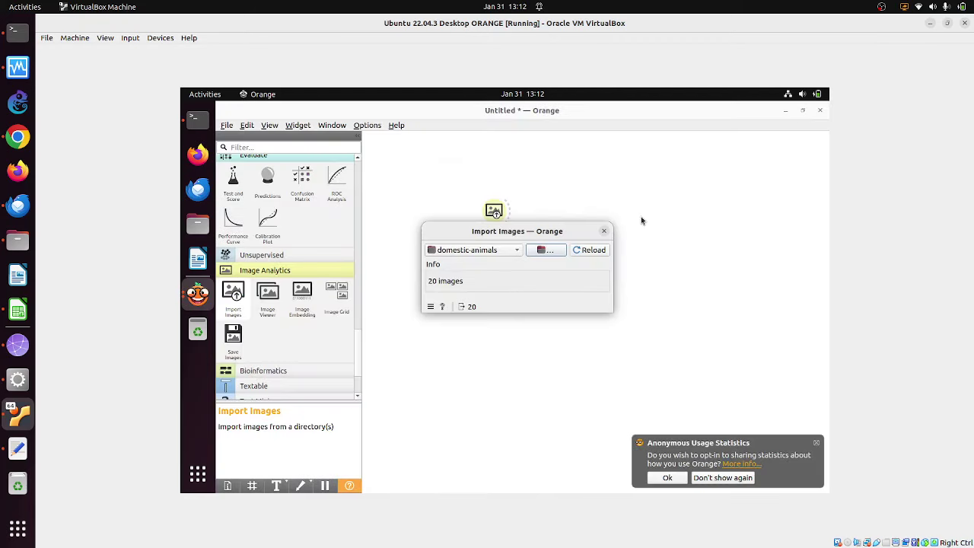
click(605, 230)
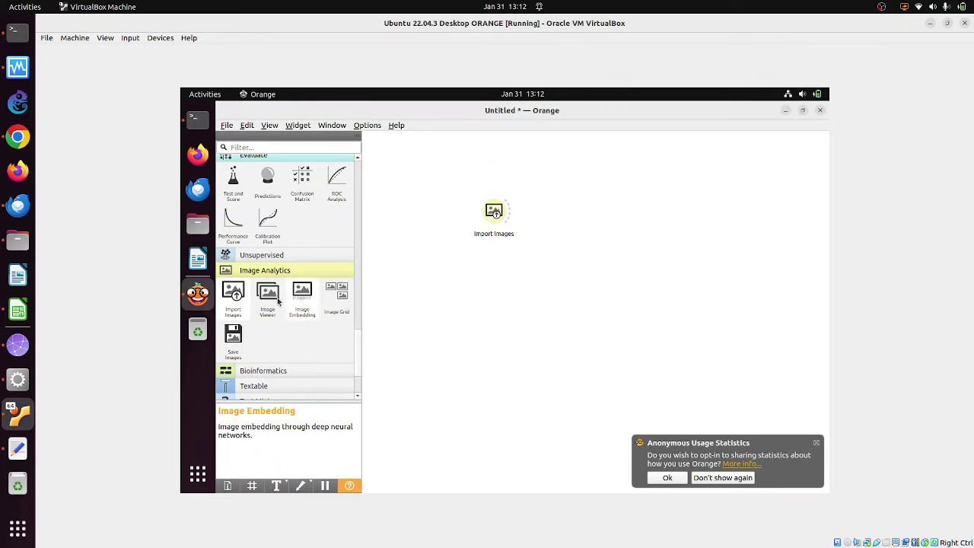
- Add an Image Viewer widget linked to Import Images and look over the animal pictures in it
drag(267, 293, 614, 172)
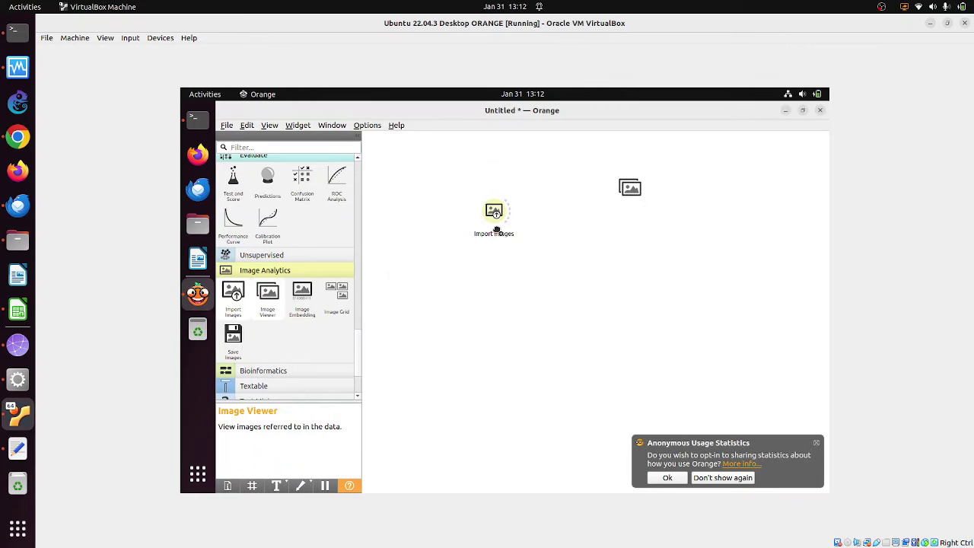
drag(511, 210, 607, 177)
double_click(613, 172)
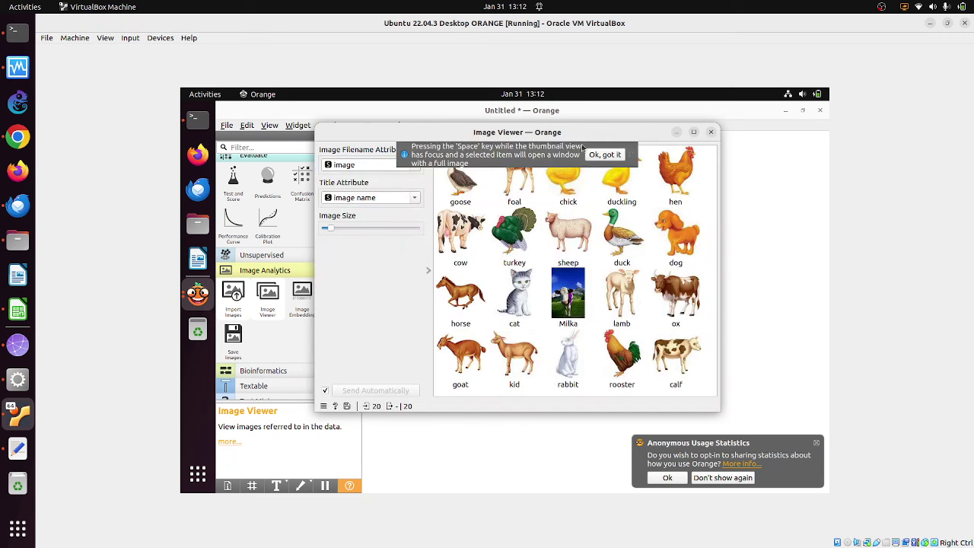
click(605, 156)
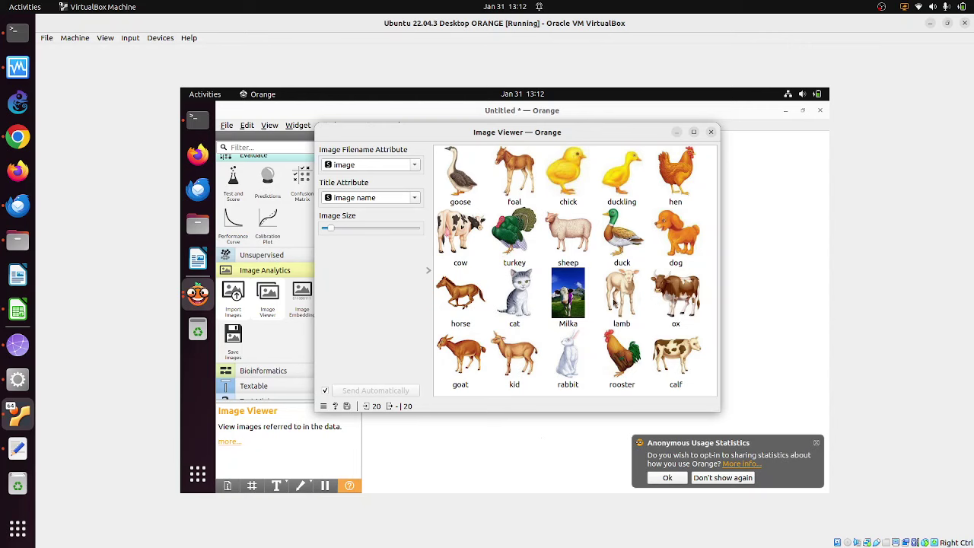
mouse_move(639, 325)
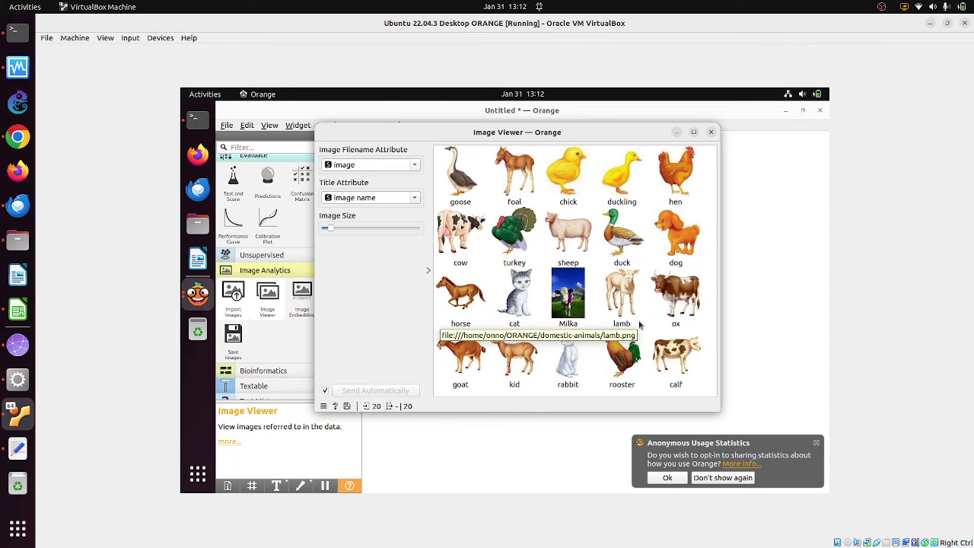
click(711, 134)
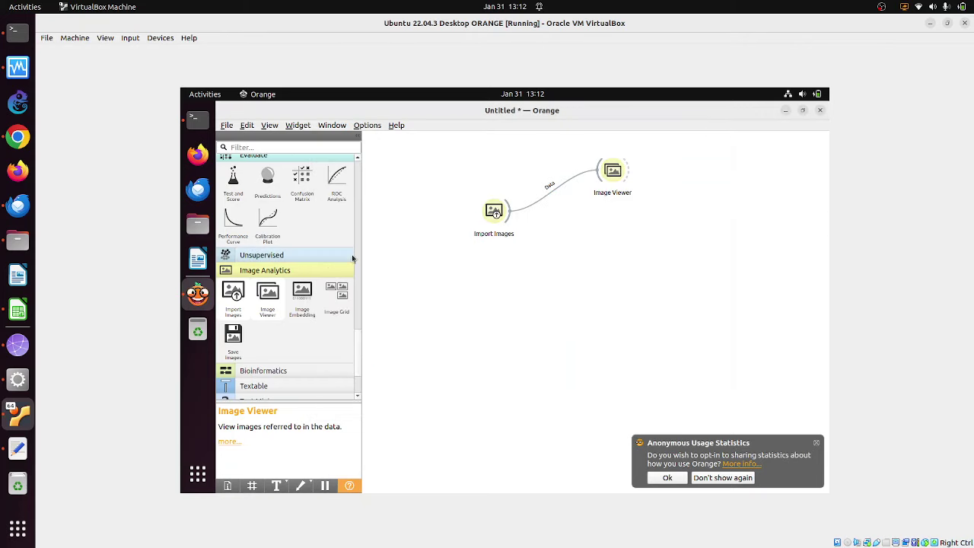
- Add a Data Table widget linked directly to Import Images and view the imported images' attributes in it
mouse_move(296, 302)
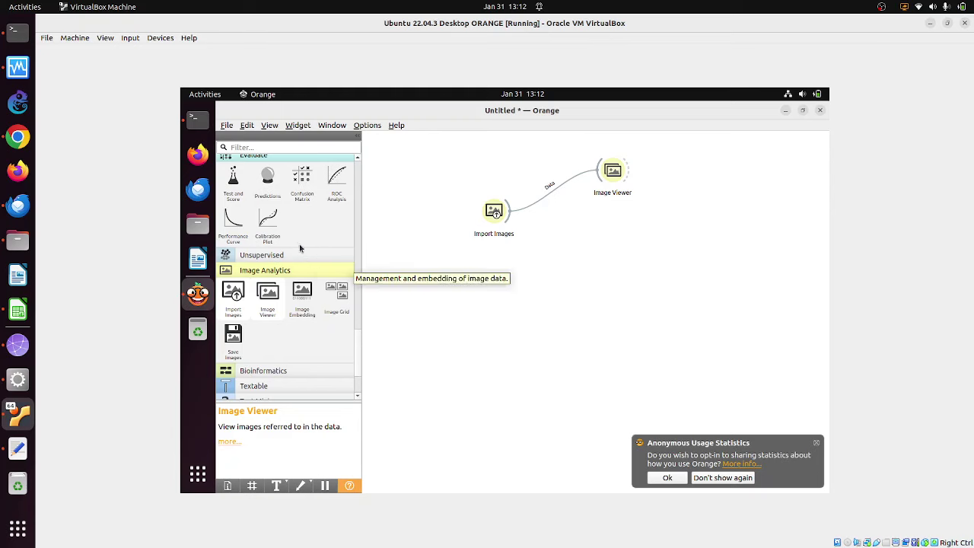
scroll(356, 174, up, 5)
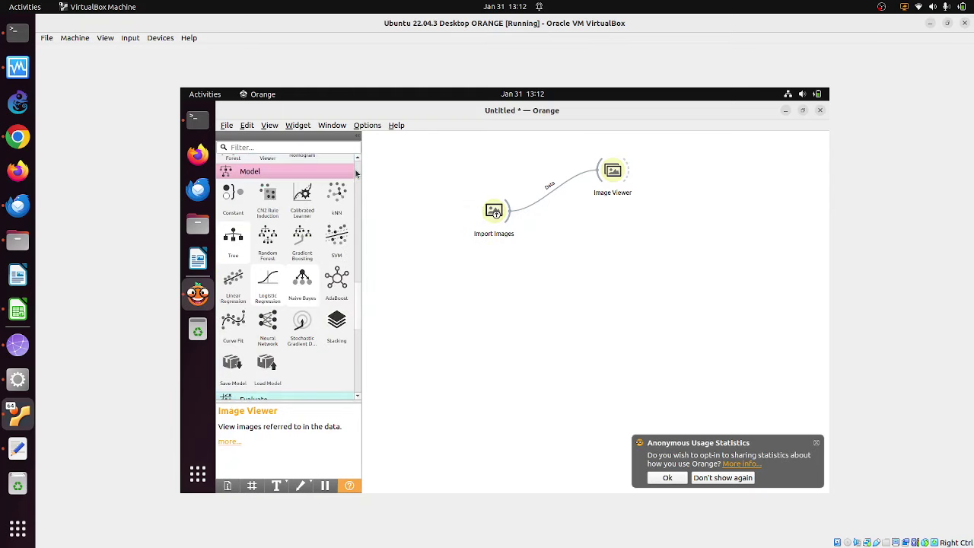
scroll(356, 174, up, 10)
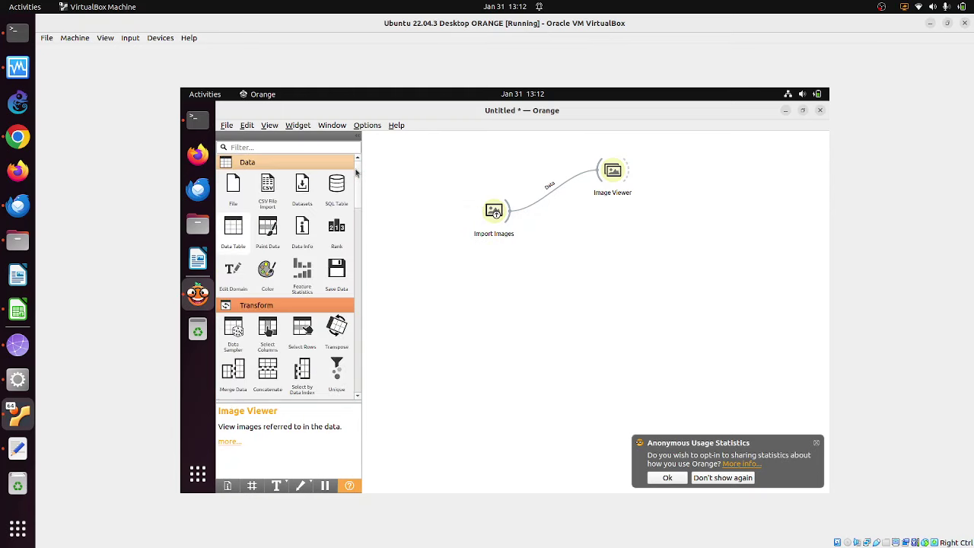
drag(241, 226, 694, 193)
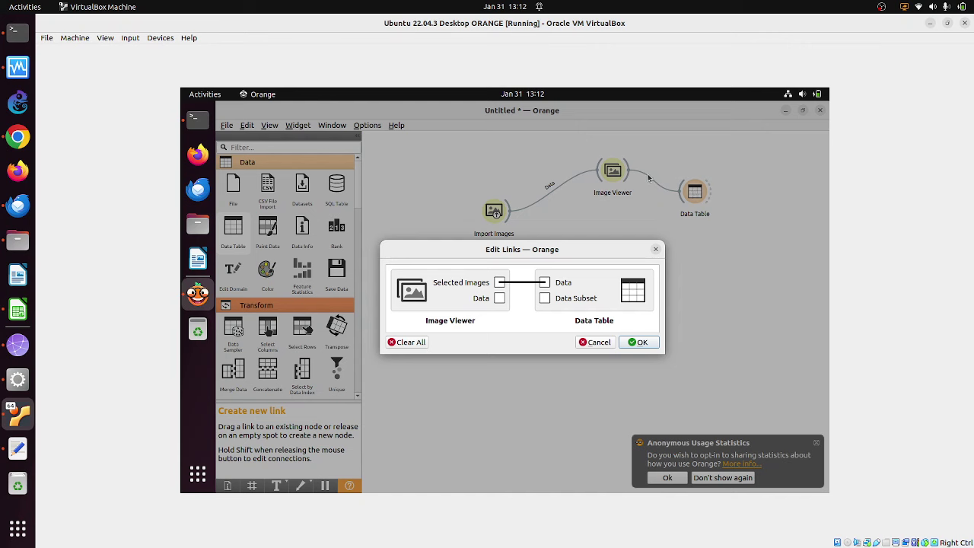
click(655, 251)
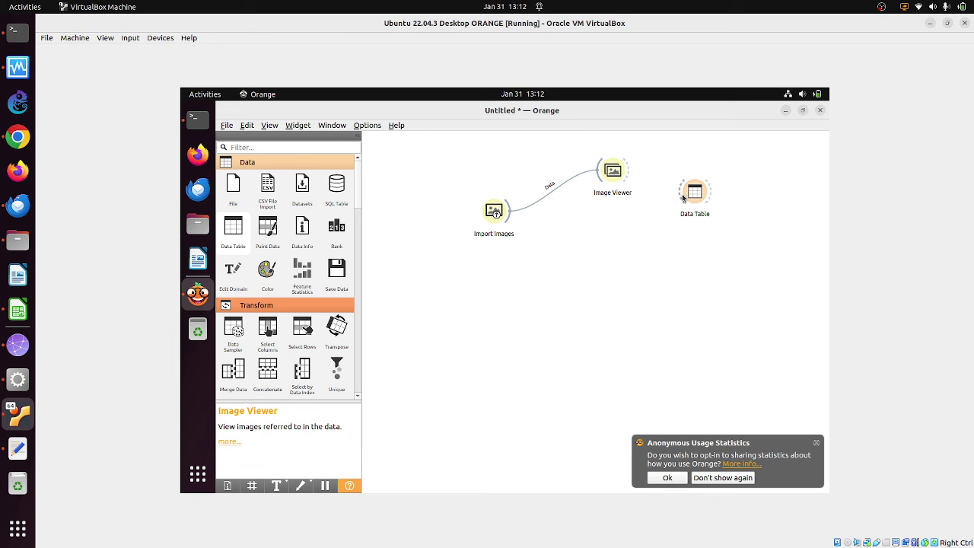
drag(682, 198, 505, 219)
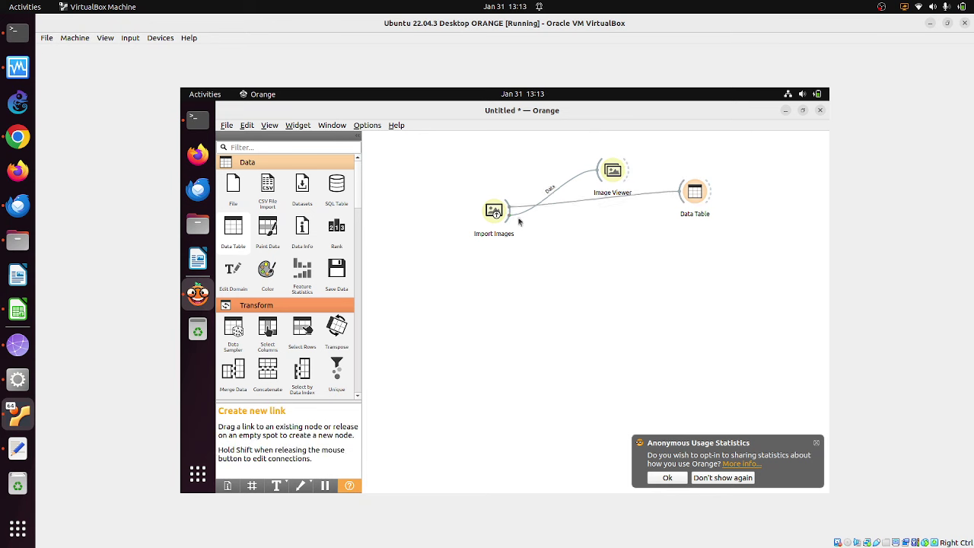
click(694, 195)
double_click(695, 195)
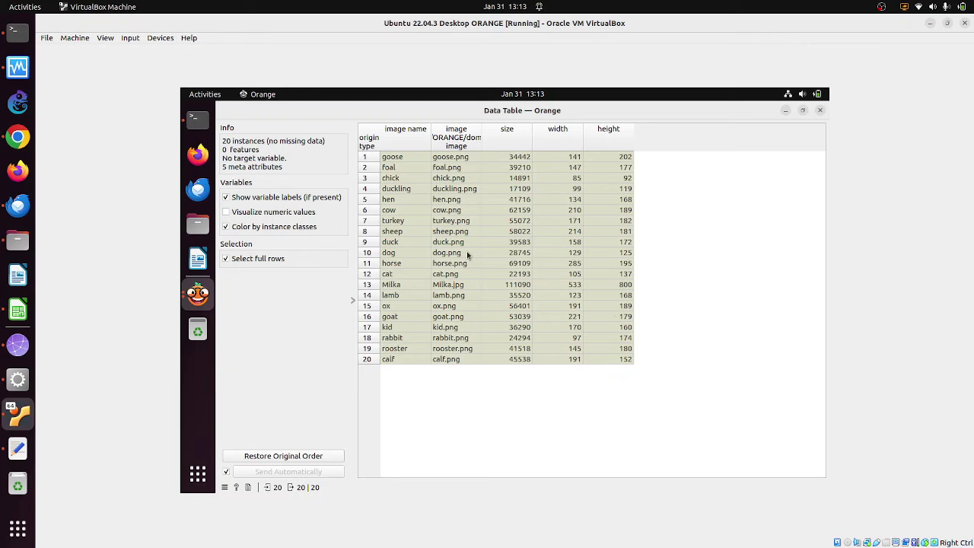
click(820, 112)
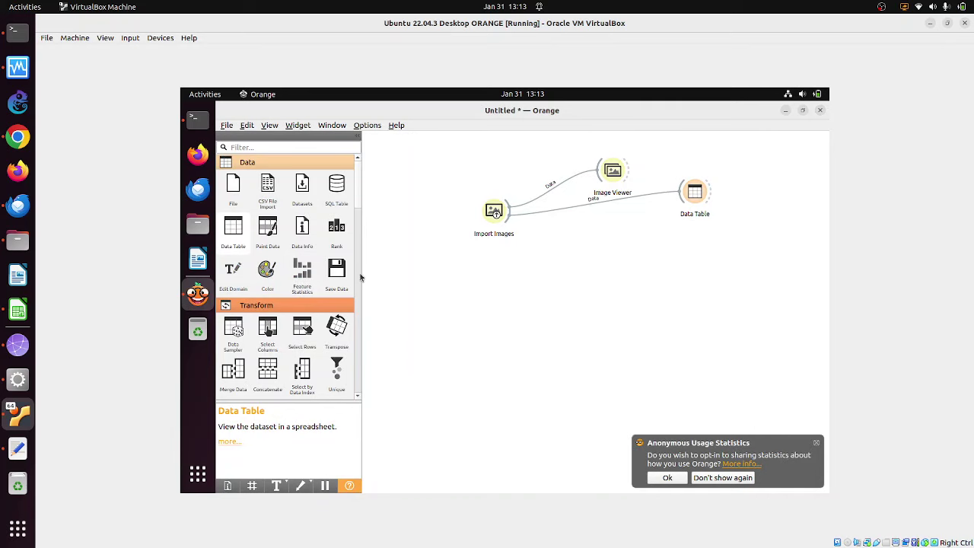
- Add an Image Embedding widget below the Image Viewer and open its settings
scroll(359, 279, down, 10)
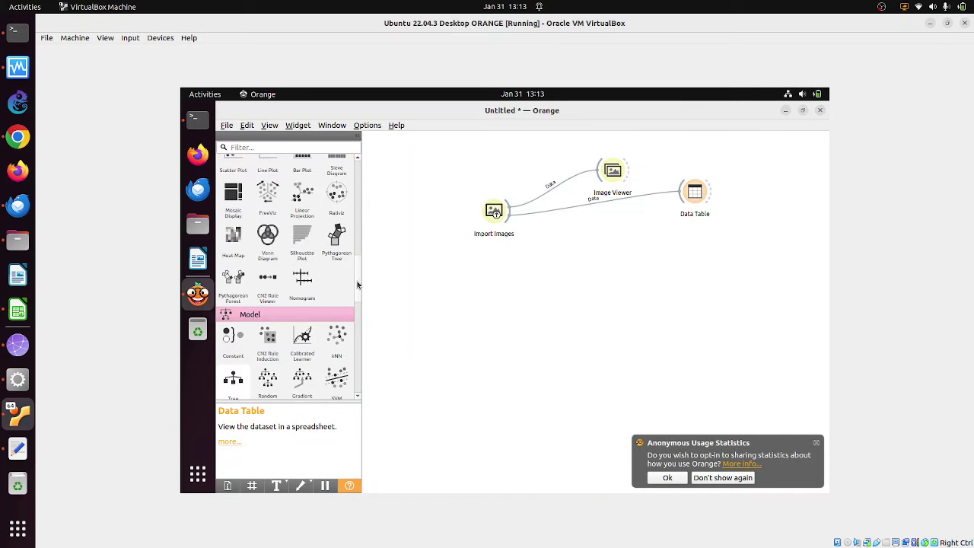
scroll(359, 305, down, 2)
scroll(356, 325, down, 5)
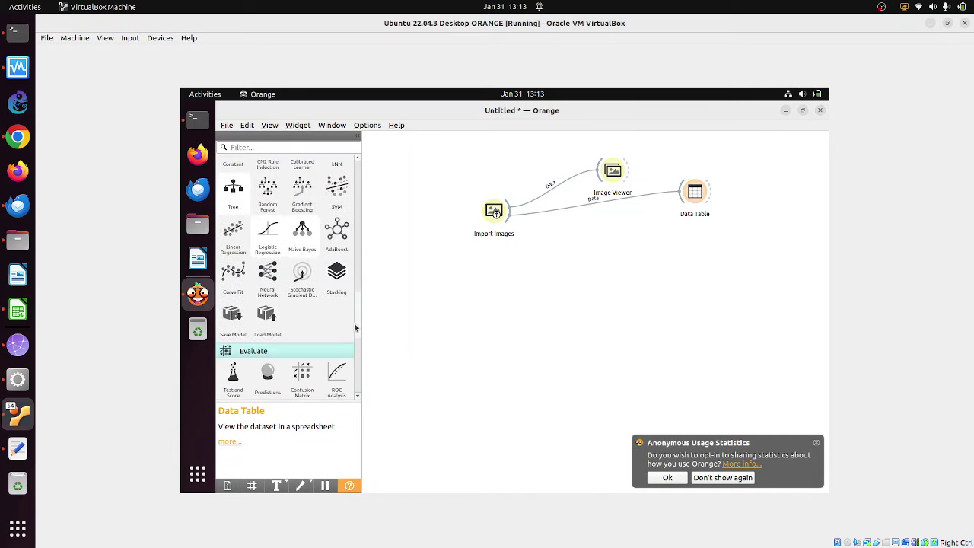
scroll(352, 355, down, 2)
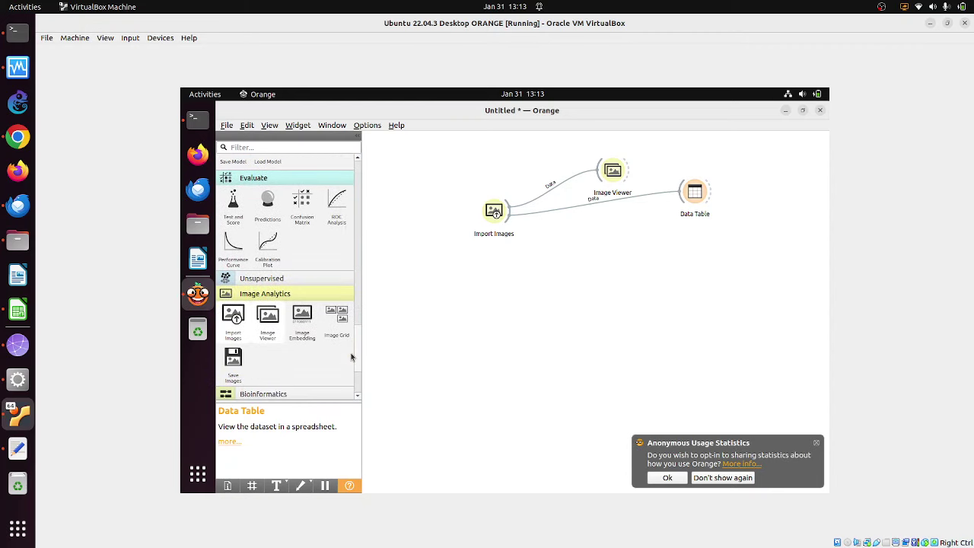
scroll(353, 311, up, 8)
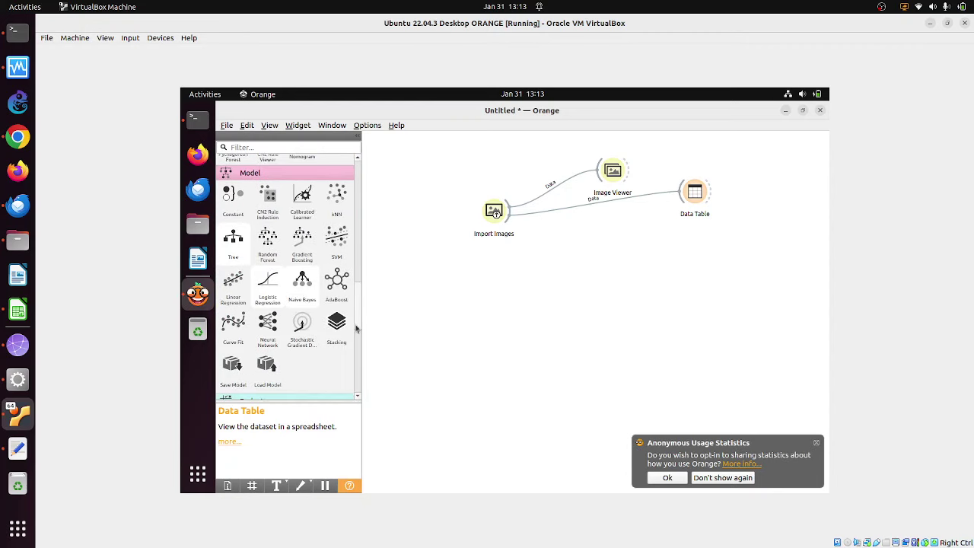
scroll(354, 323, down, 4)
scroll(356, 339, down, 4)
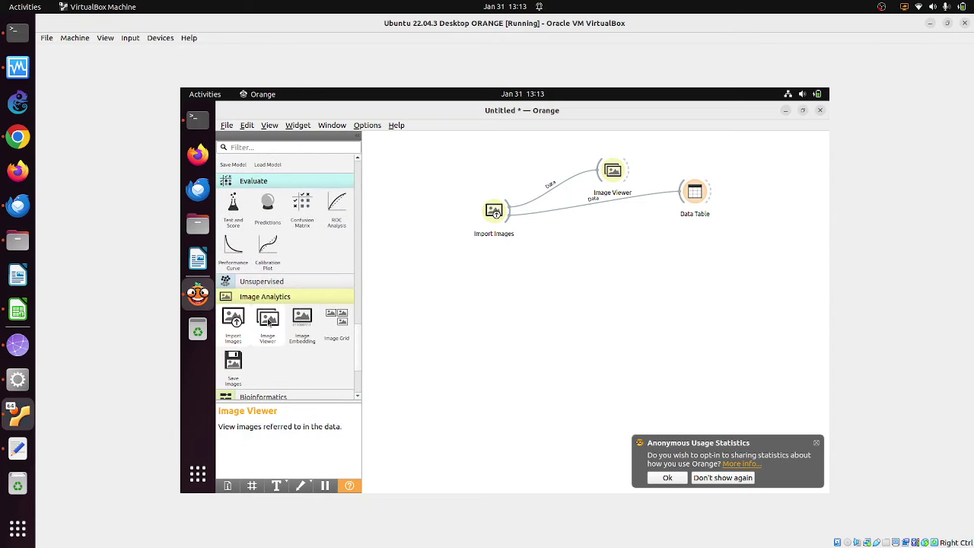
drag(268, 320, 587, 283)
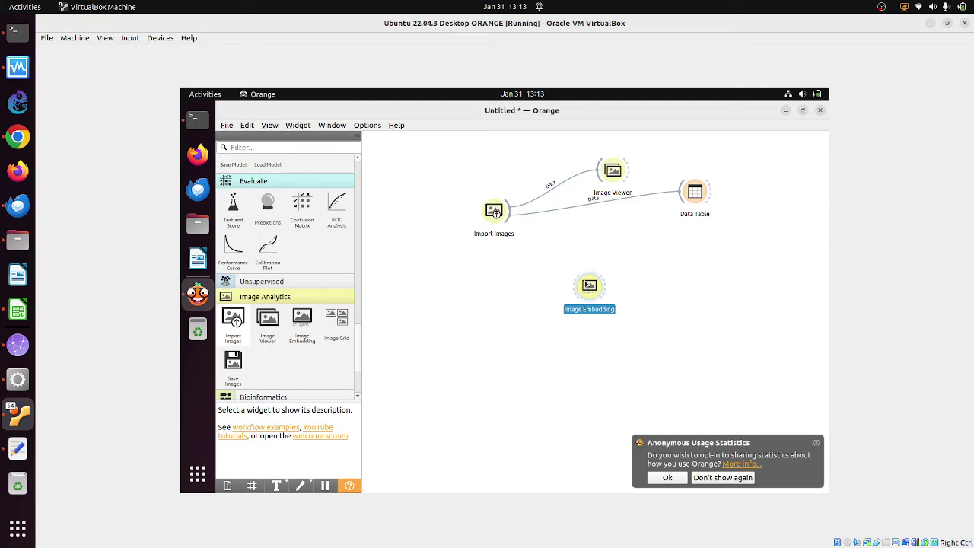
double_click(589, 286)
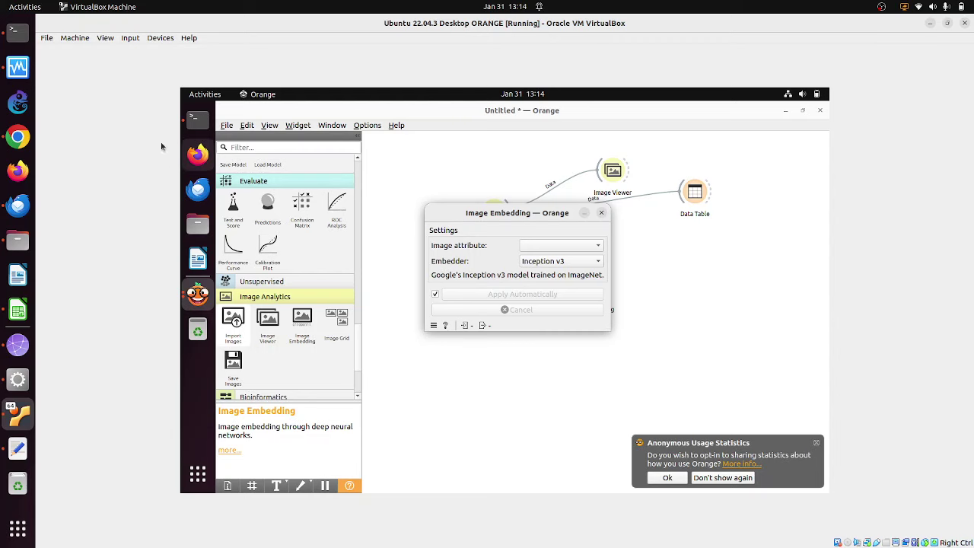
- Switch to Chrome, search Google for "google inception v3" in a new tab and show the image results
click(18, 136)
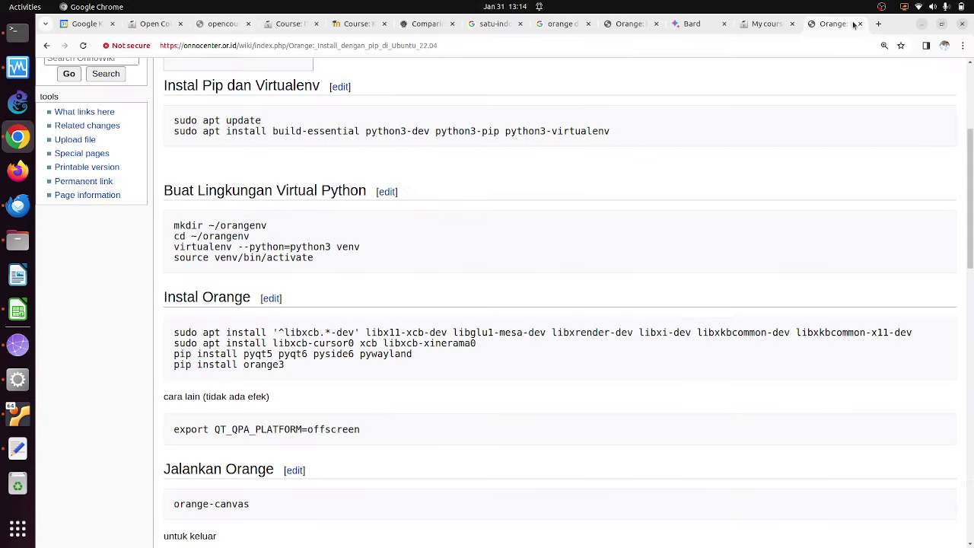
click(877, 25)
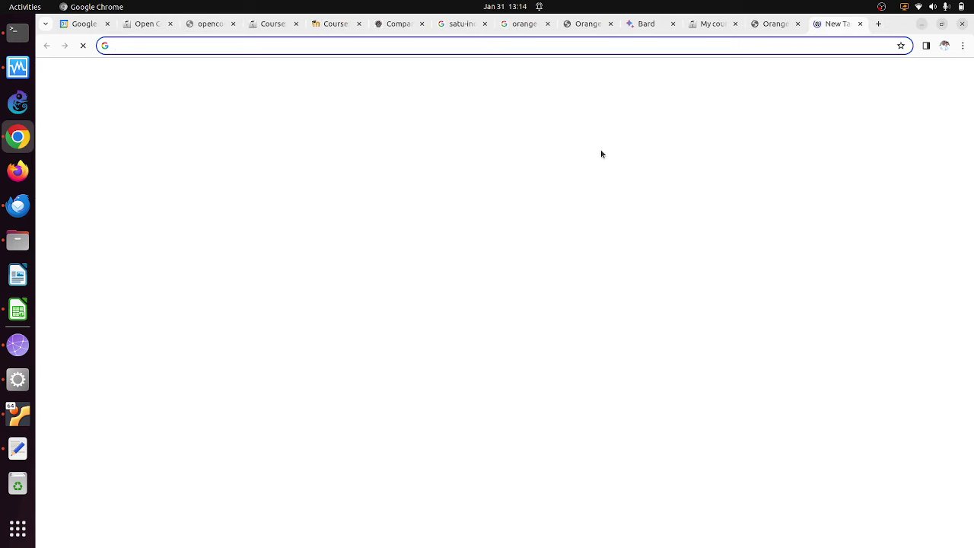
click(497, 223)
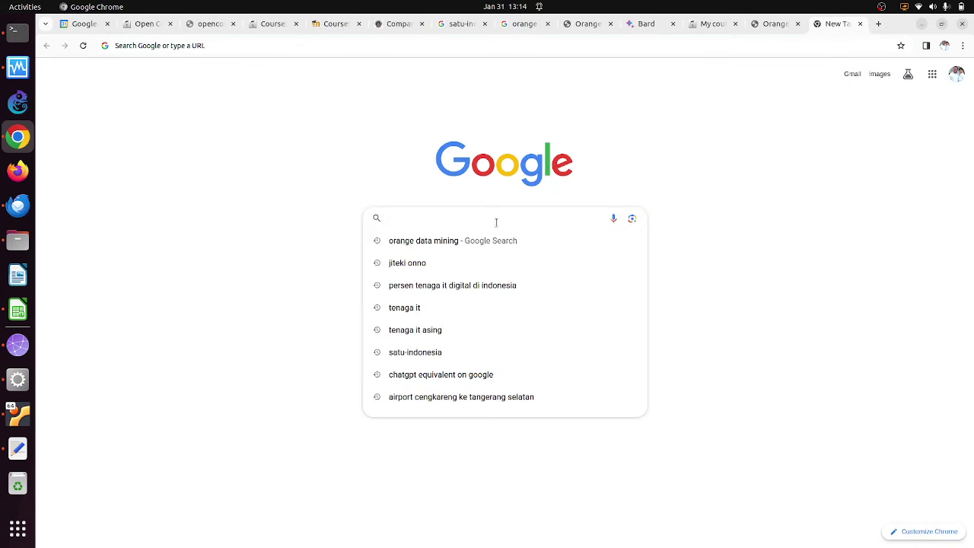
text(google inc)
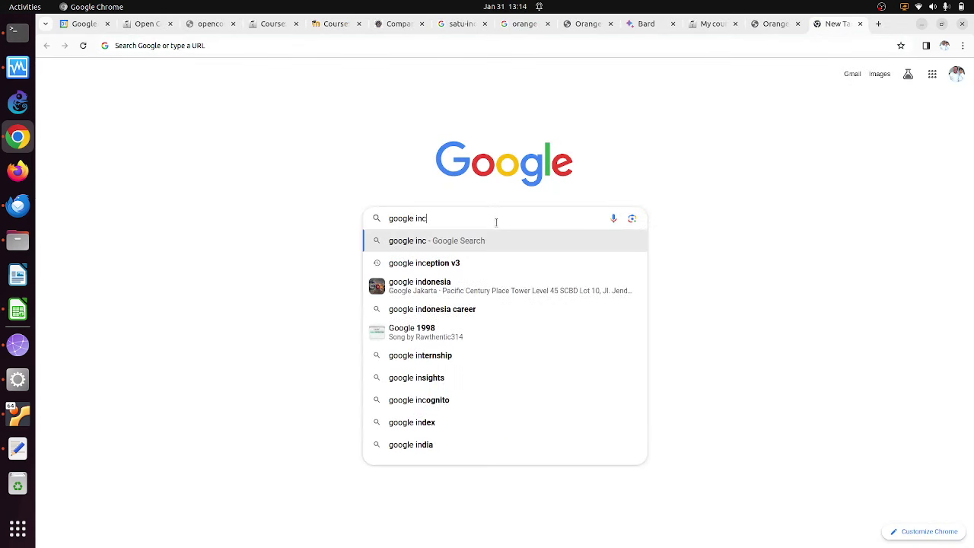
key(Down)
key(Up)
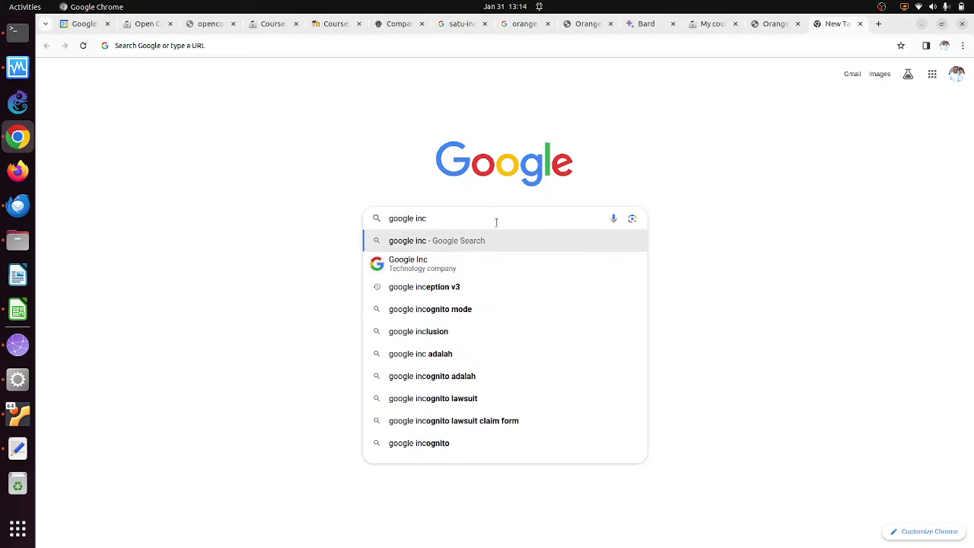
key(BackSpace)
text(cep)
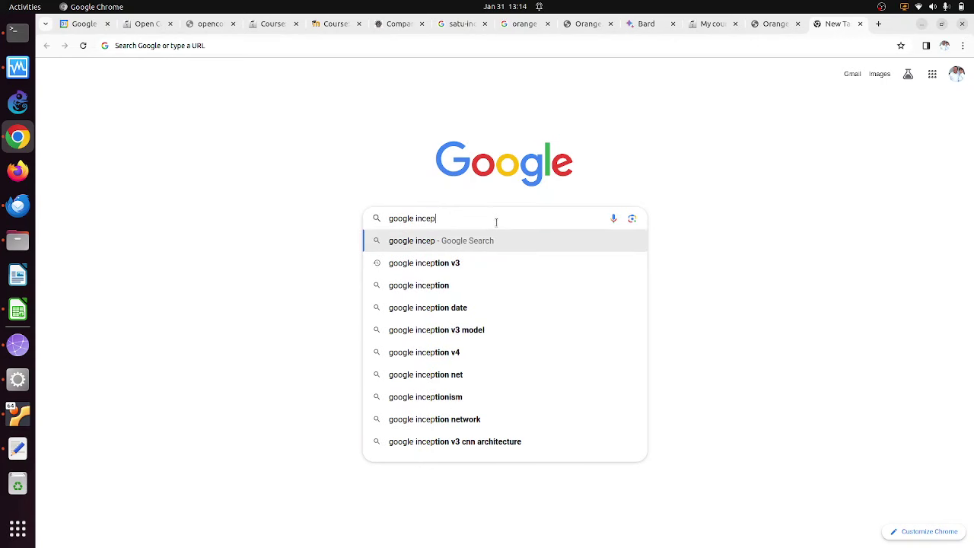
key(Down)
key(Return)
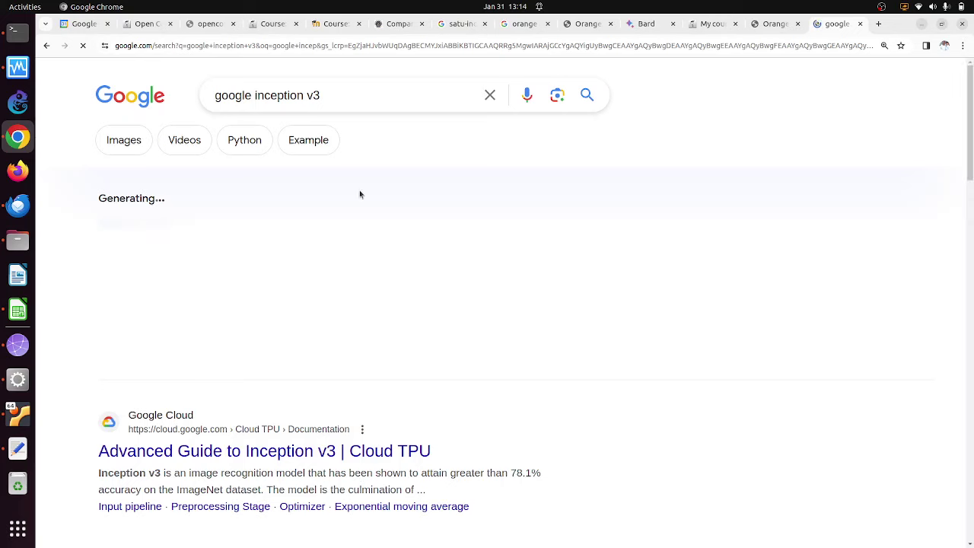
click(135, 142)
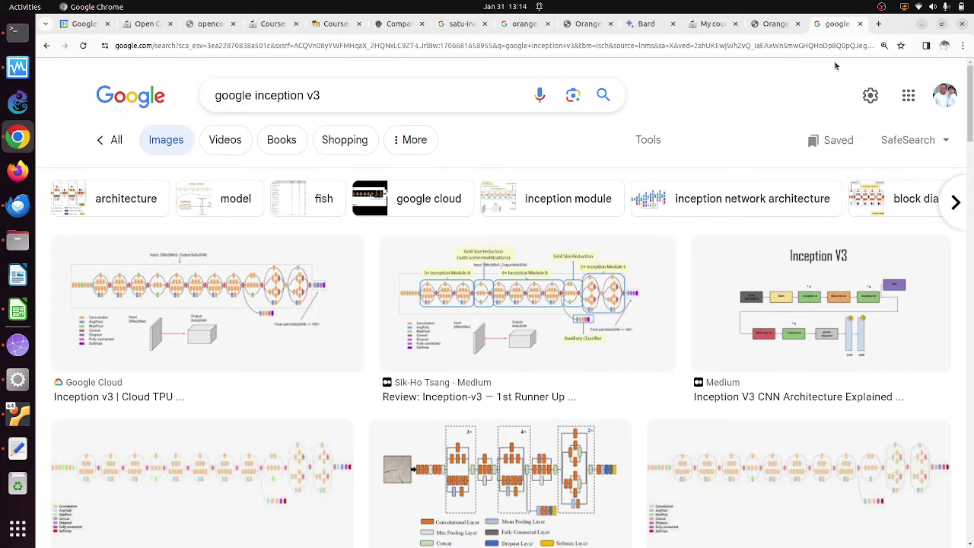
- Search Google for "neural network ax+b=y" in another new tab and open the Towards Data Science diagram from the image results
click(879, 24)
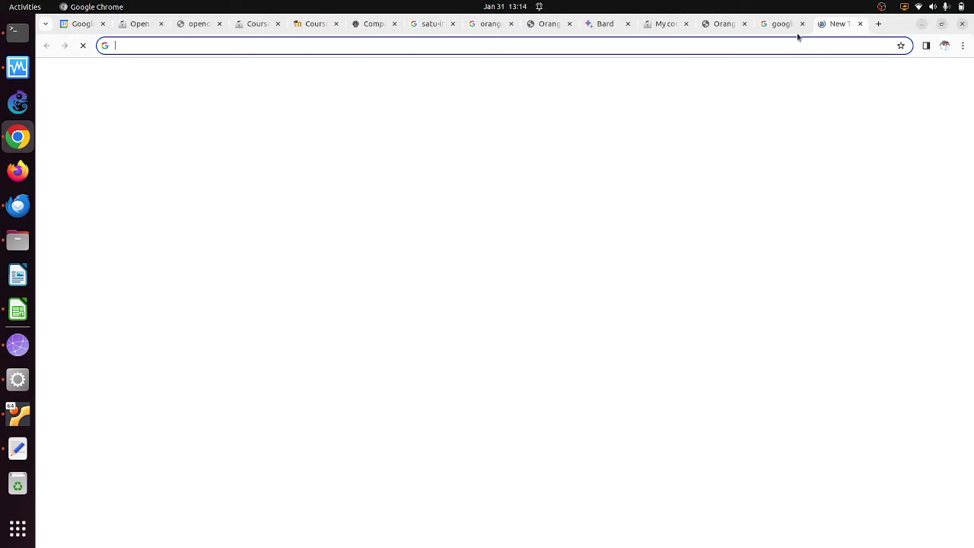
click(428, 214)
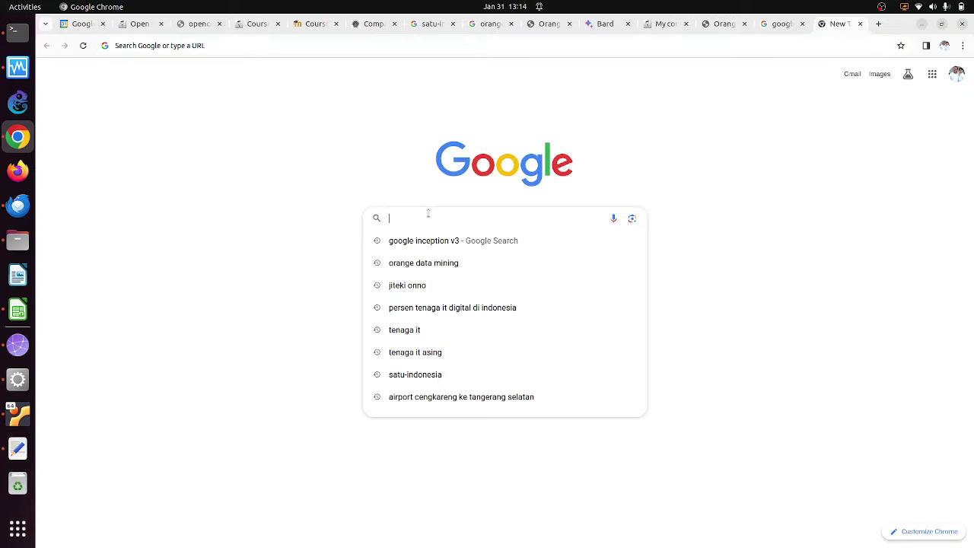
text(neural netwo)
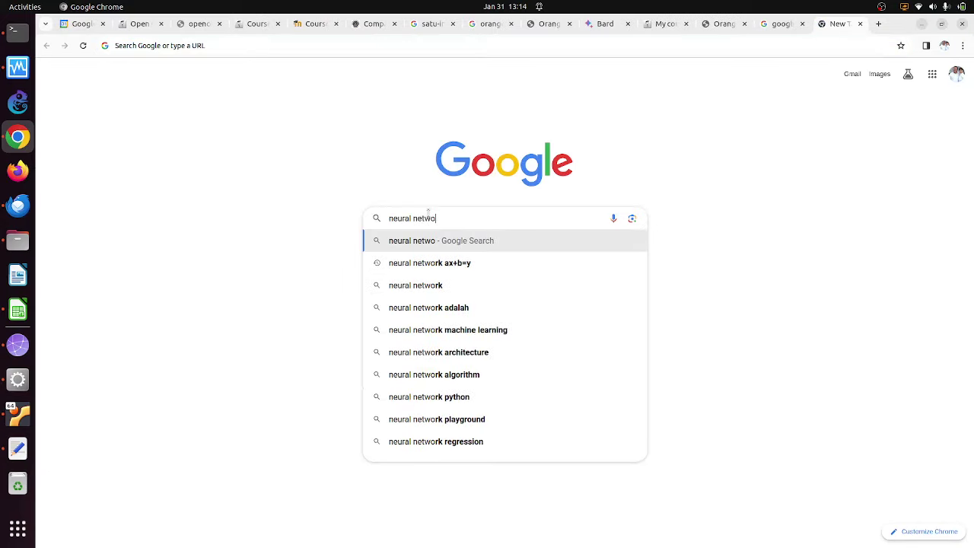
text(rk ax+)
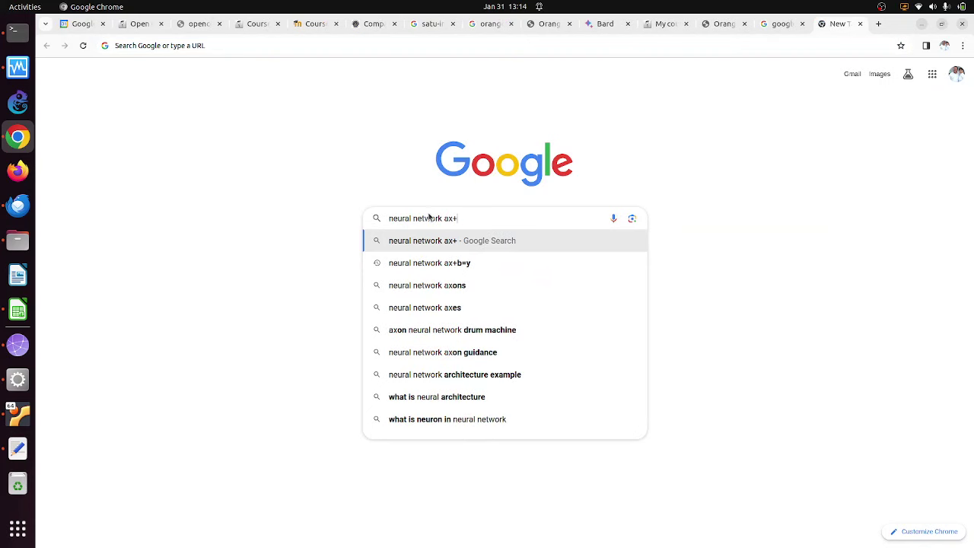
text(b=y)
key(Return)
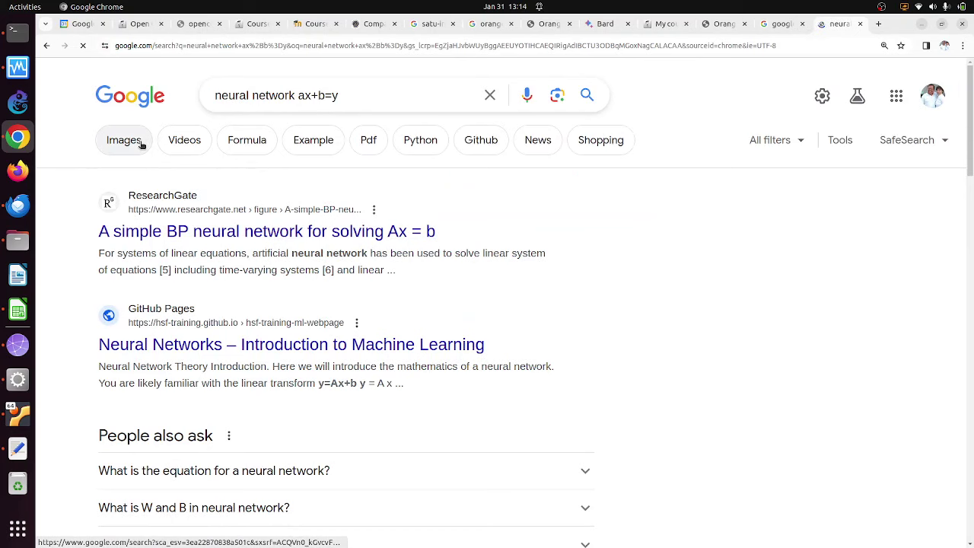
click(124, 140)
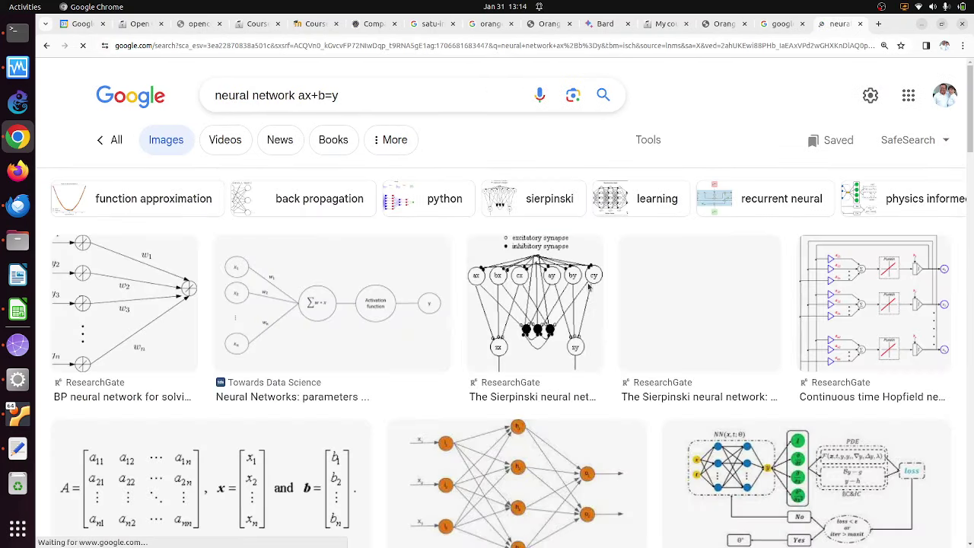
click(361, 320)
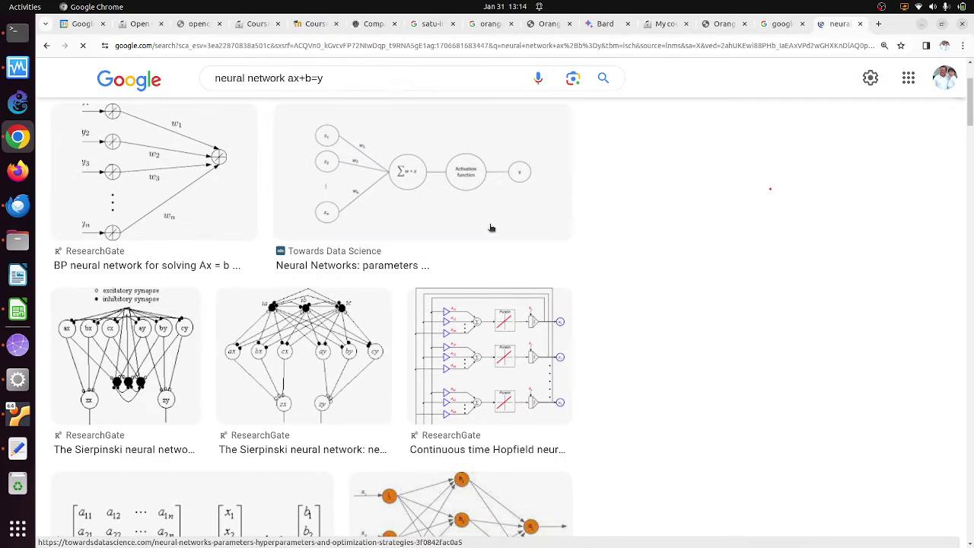
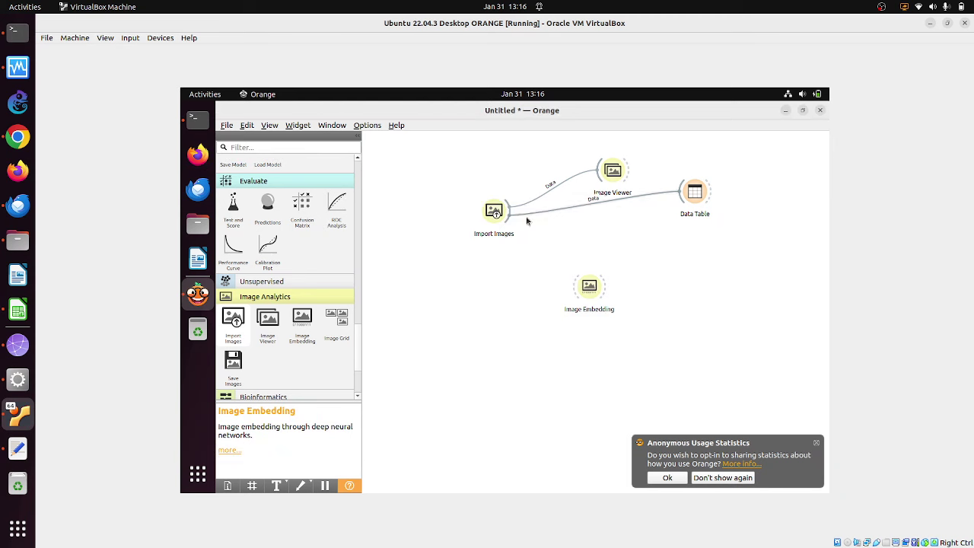
- Link Import Images to Image Embedding and add a second Data Table widget below and beyond the Image Embedding widget
mouse_move(508, 220)
mouse_down()
mouse_move(537, 263)
mouse_move(578, 284)
mouse_up()
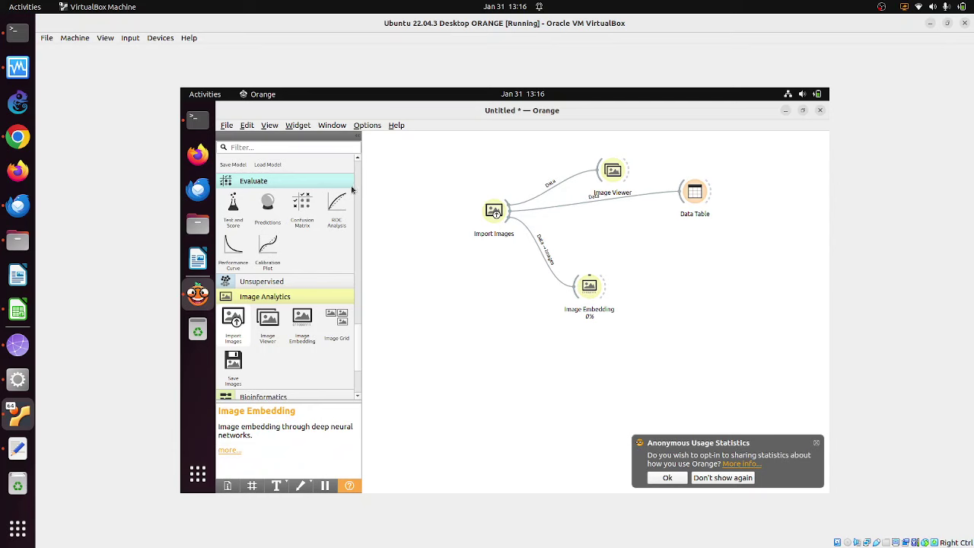
scroll(358, 175, up, 5)
scroll(359, 174, up, 5)
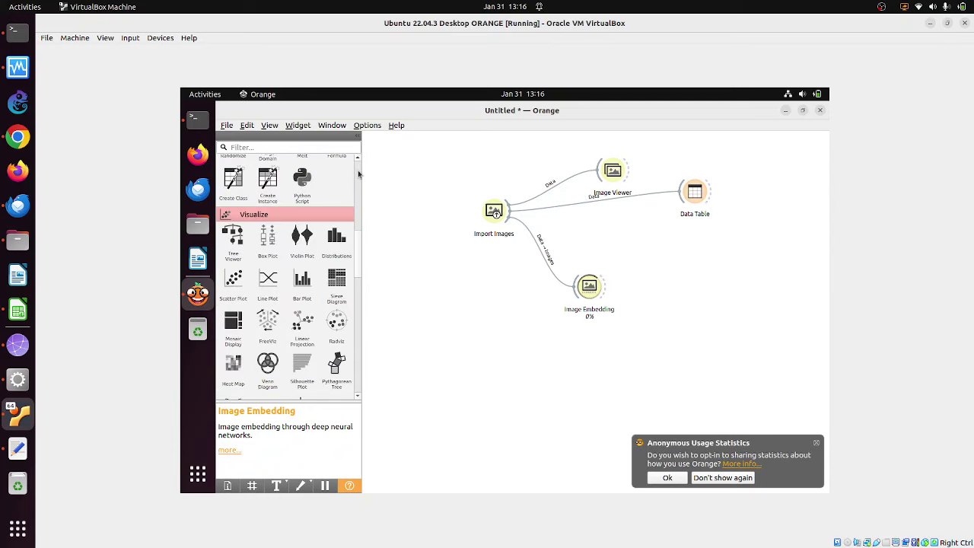
scroll(359, 174, up, 5)
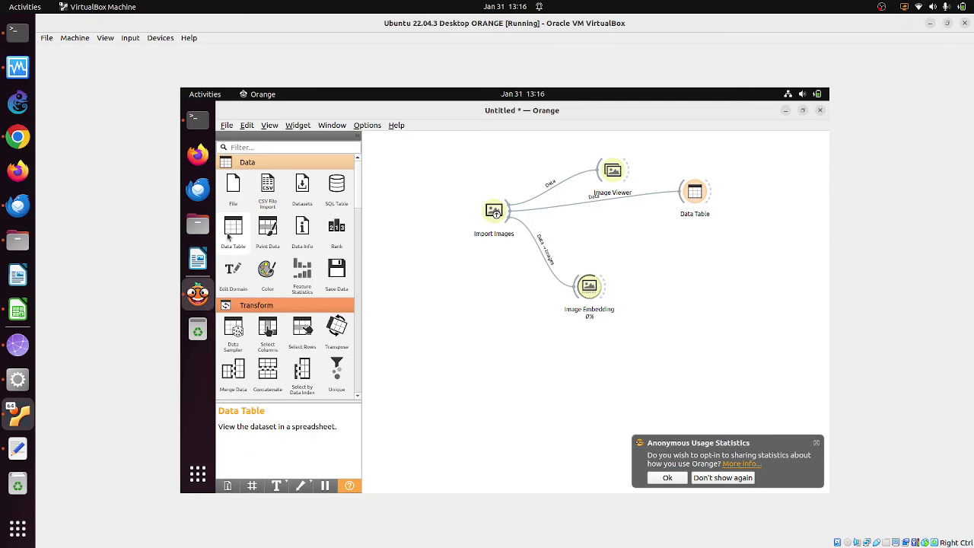
drag(434, 284, 683, 370)
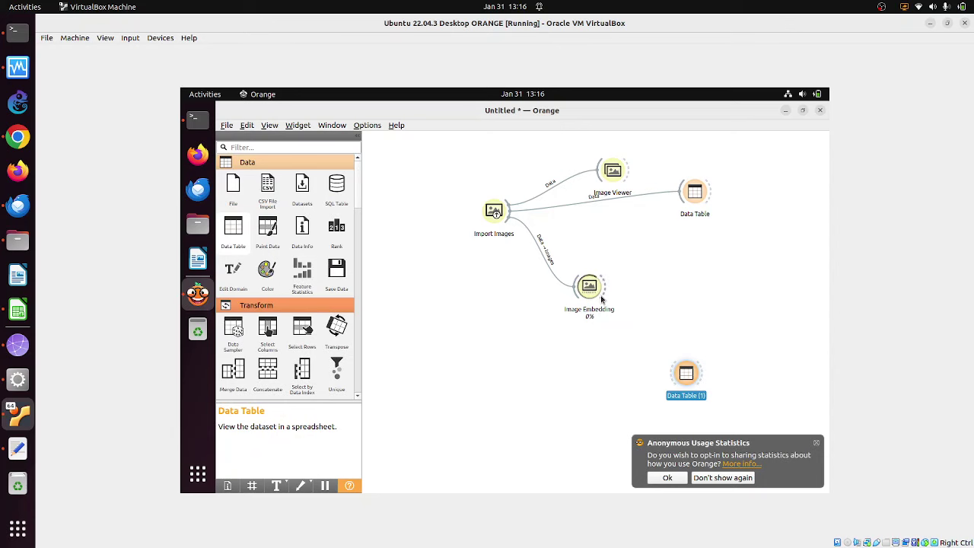
- Review the domestic-animals pictures in the Image Viewer and close it
click(613, 172)
double_click(612, 172)
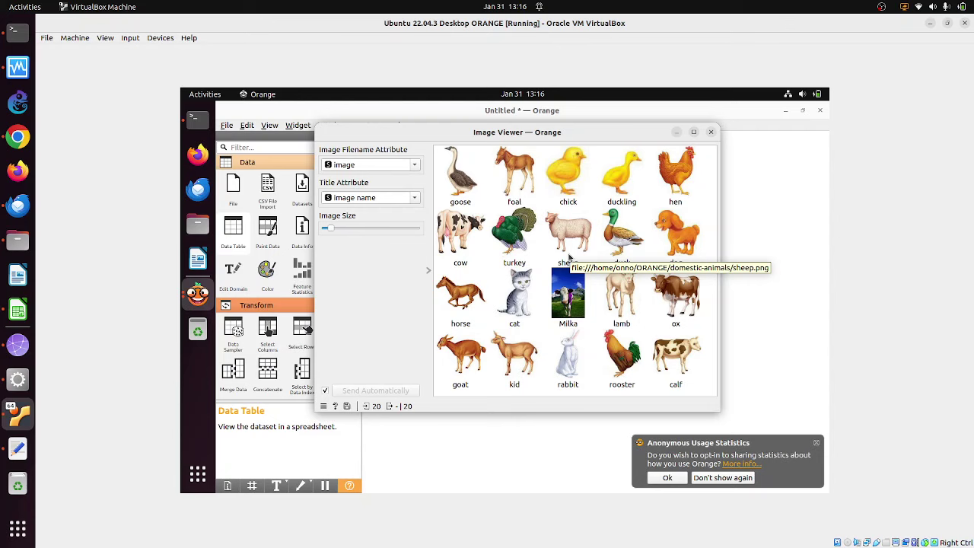
click(711, 132)
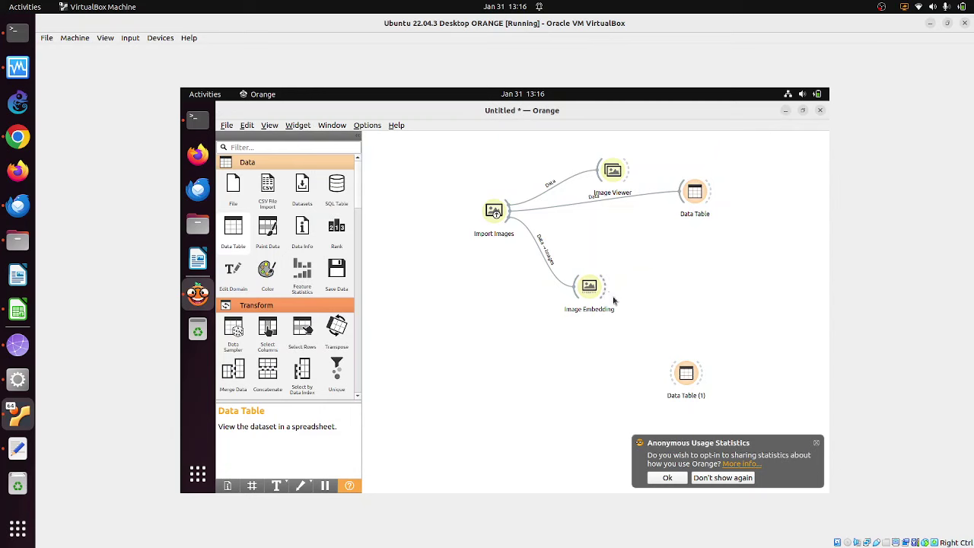
- Link Image Embedding to the second Data Table and look through the embedding feature columns of the images in it
drag(613, 299, 685, 374)
click(685, 375)
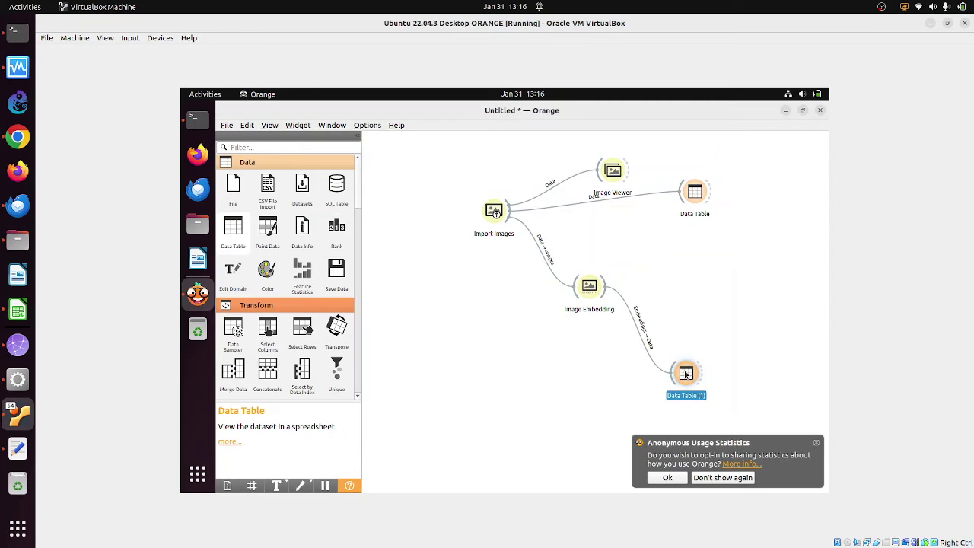
double_click(686, 374)
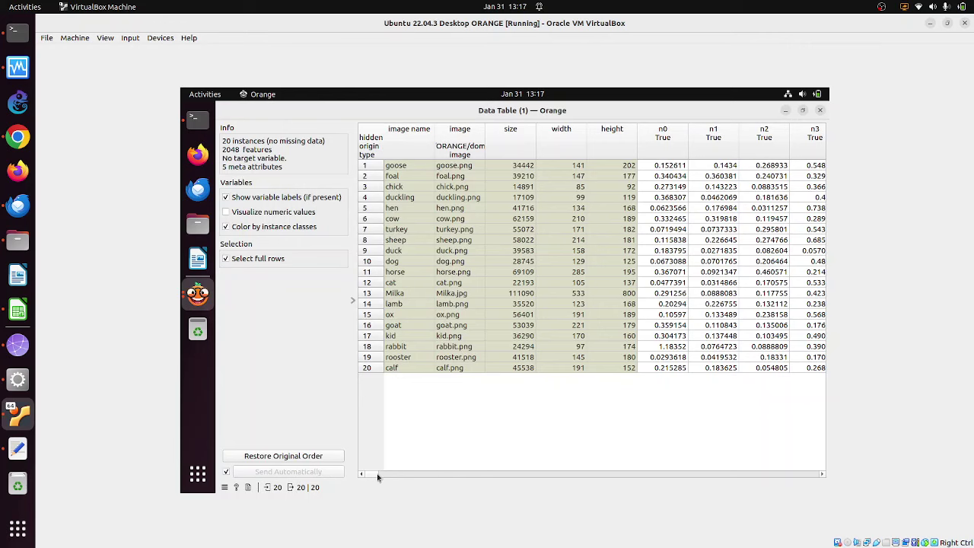
click(516, 472)
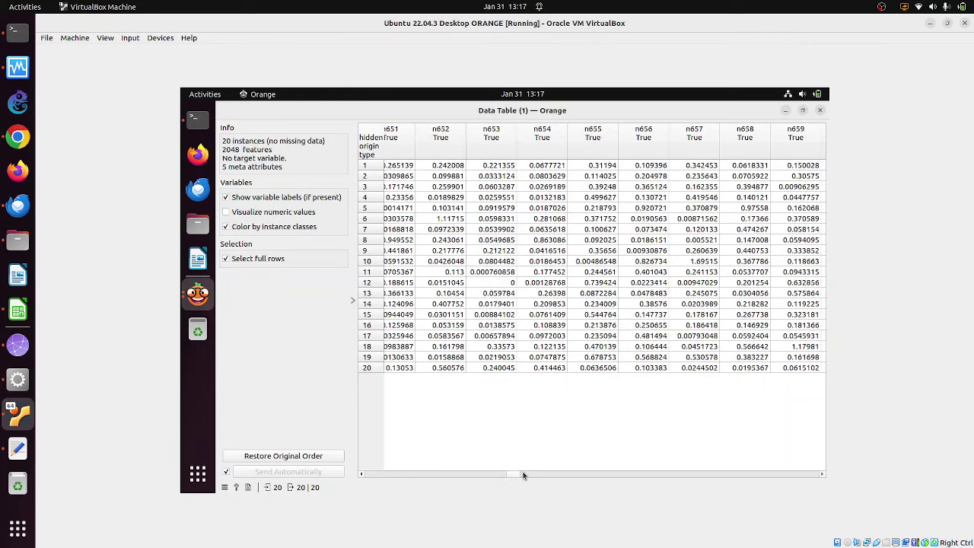
drag(515, 474, 687, 458)
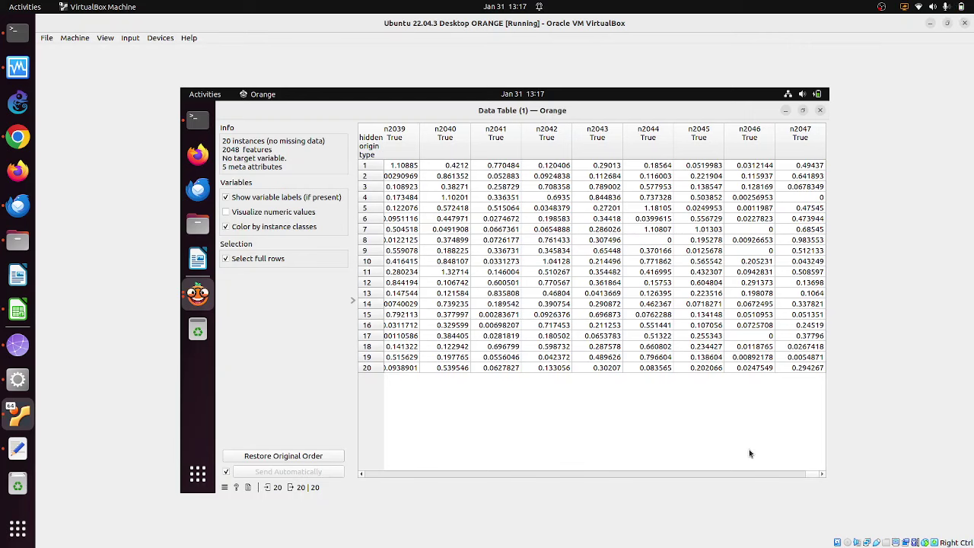
drag(810, 476, 609, 474)
click(360, 474)
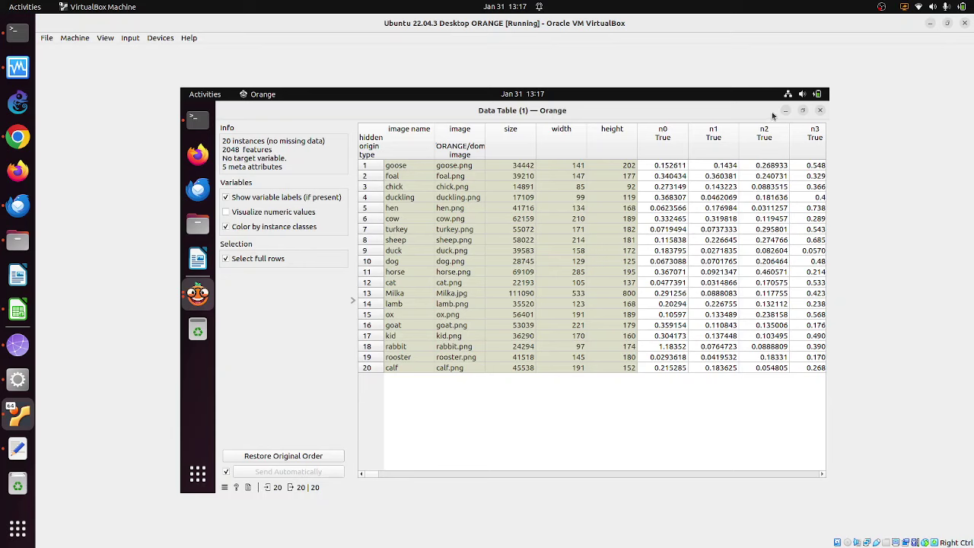
click(820, 110)
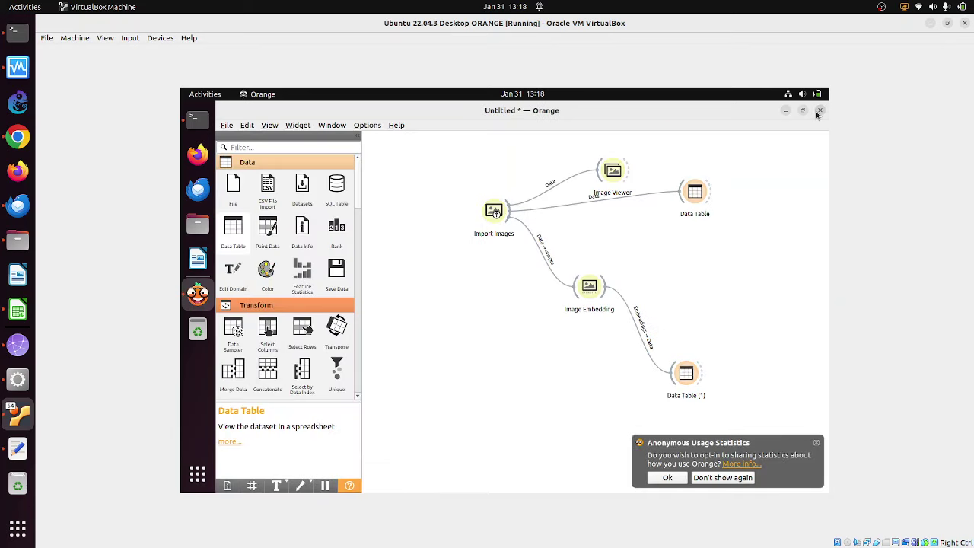
- Delete the Image Viewer and both Data Table widgets, and move Import Images and Image Embedding to make room for more widgets
drag(679, 356, 717, 238)
drag(576, 133, 753, 264)
key(Delete)
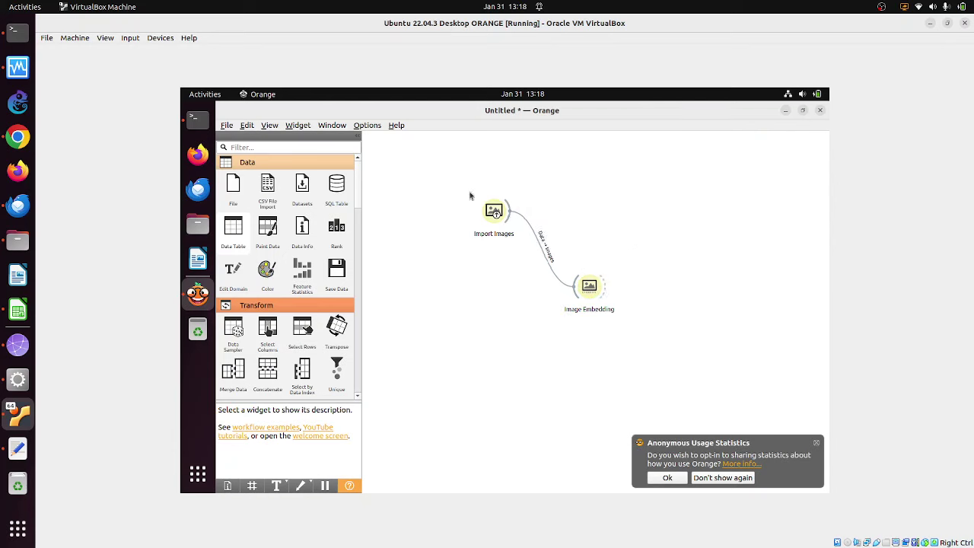
drag(496, 213, 417, 208)
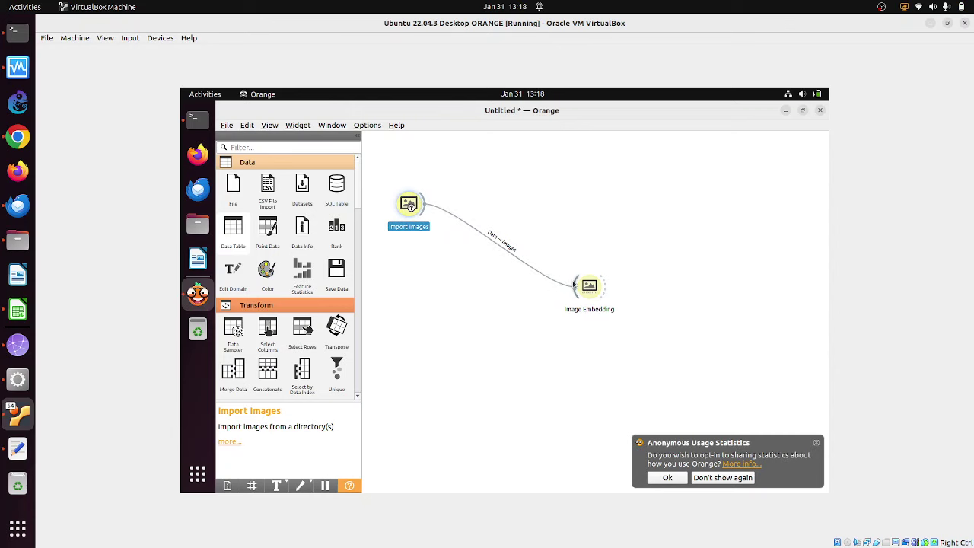
drag(576, 282, 492, 224)
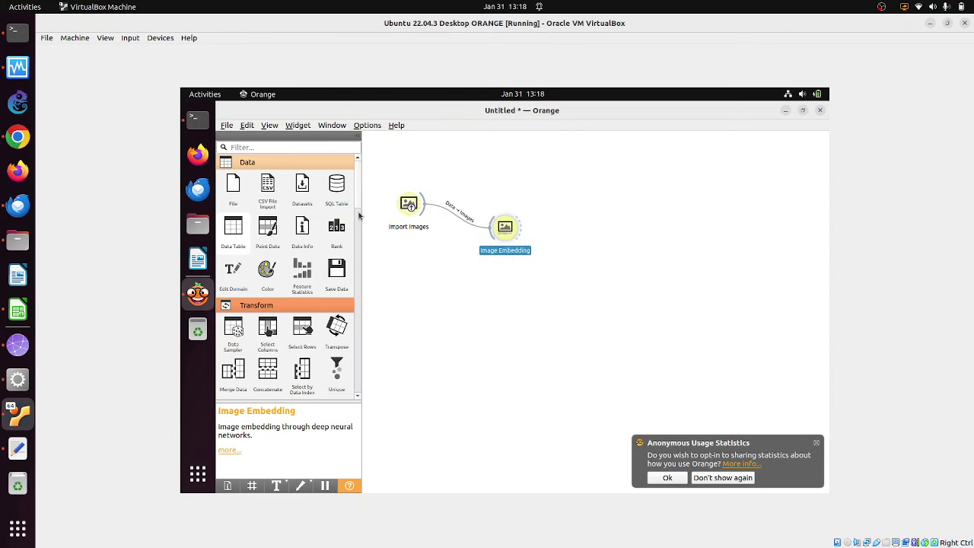
- Add a Distances widget linked from Image Embedding and a Hierarchical Clustering widget linked from Distances
drag(360, 208, 360, 405)
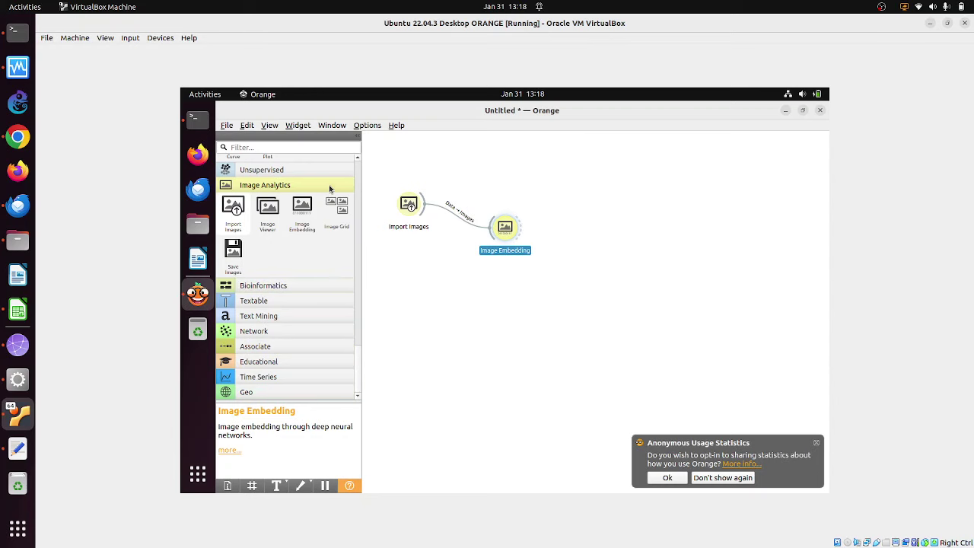
click(247, 170)
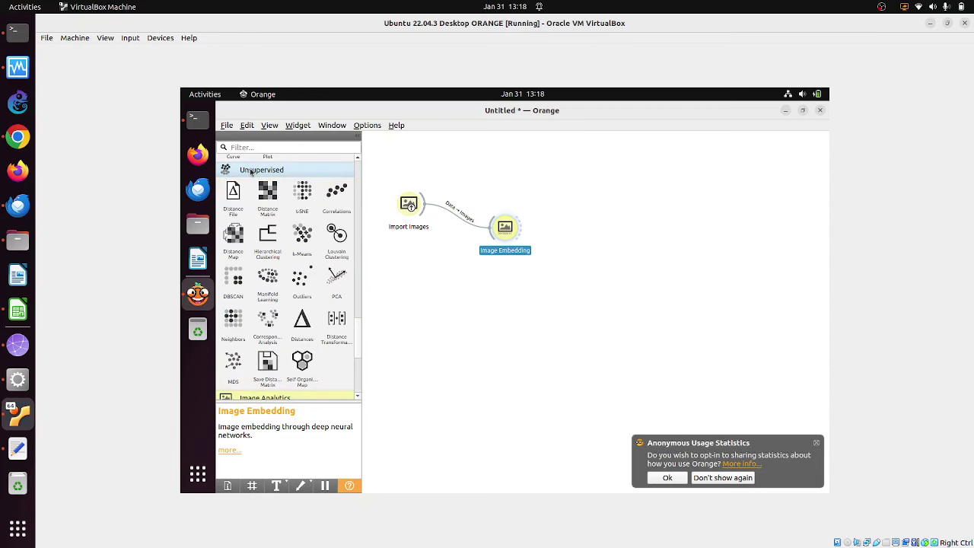
drag(302, 322, 577, 246)
drag(521, 225, 570, 246)
drag(282, 260, 642, 266)
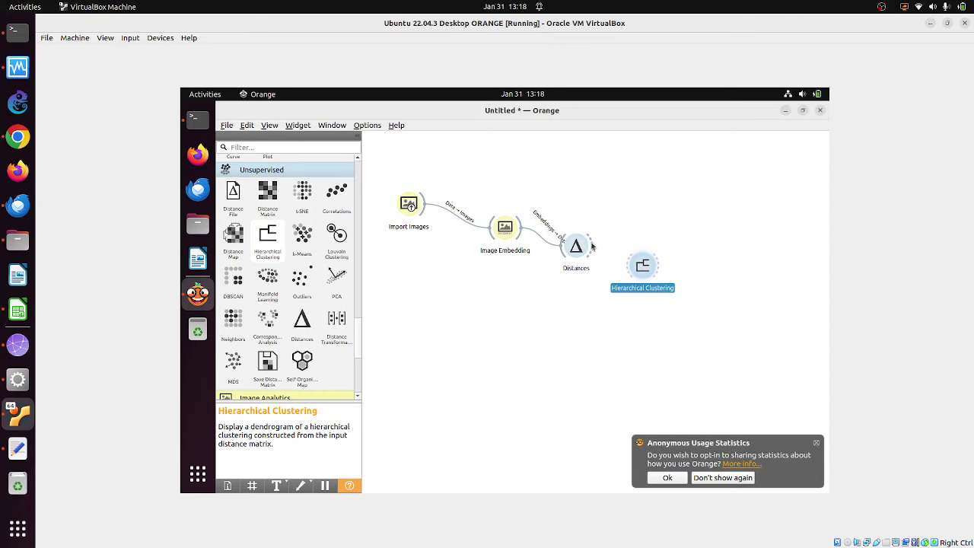
drag(590, 243, 634, 266)
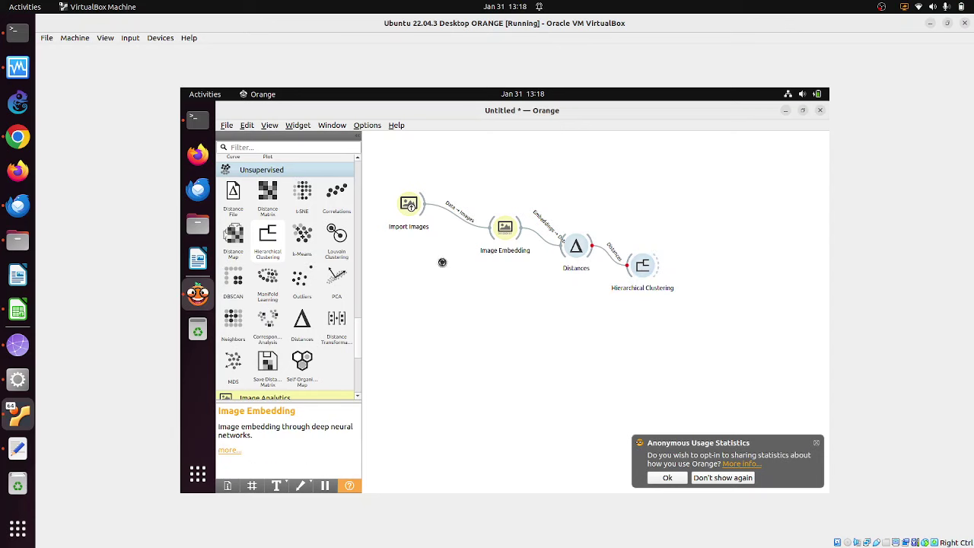
- Add an Image Viewer widget to the workflow and link it from Hierarchical Clustering
scroll(363, 205, up, 5)
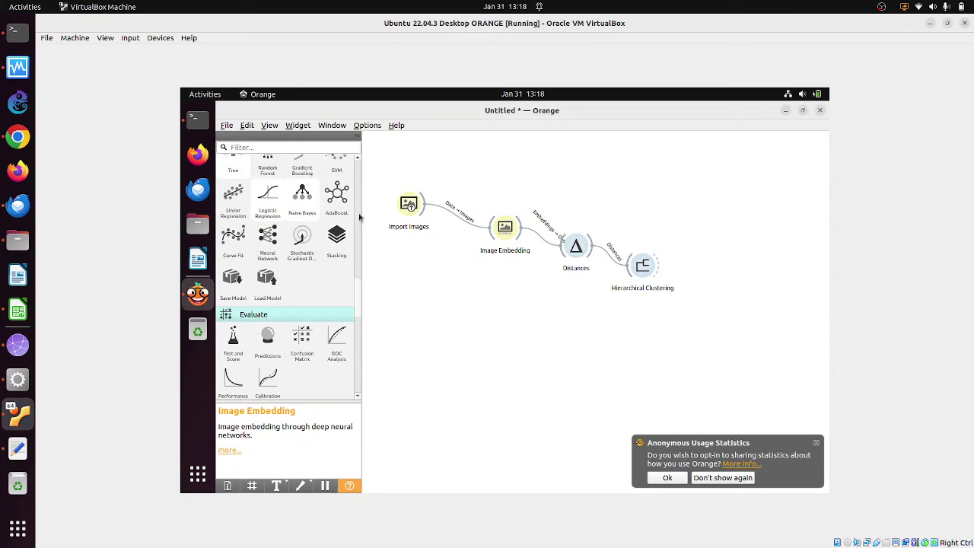
scroll(361, 342, down, 6)
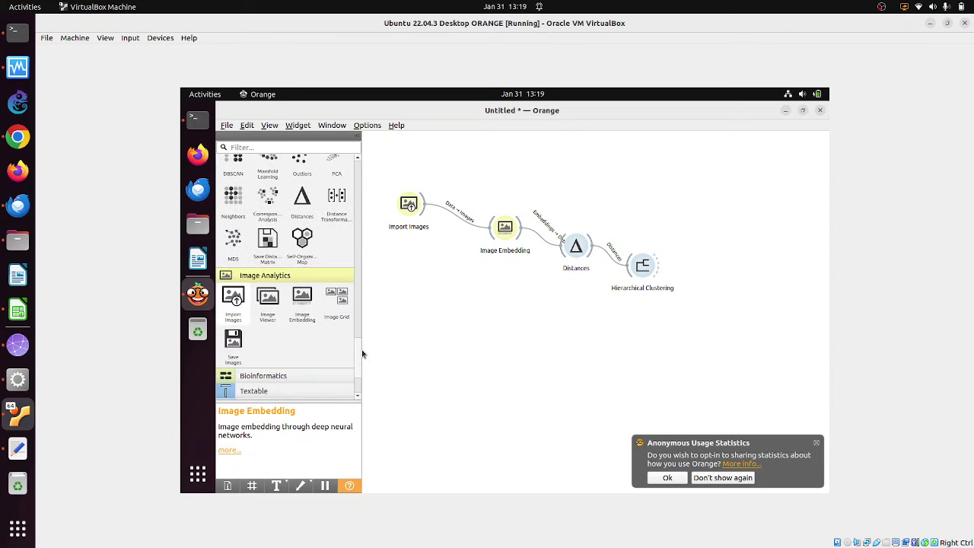
drag(268, 294, 725, 231)
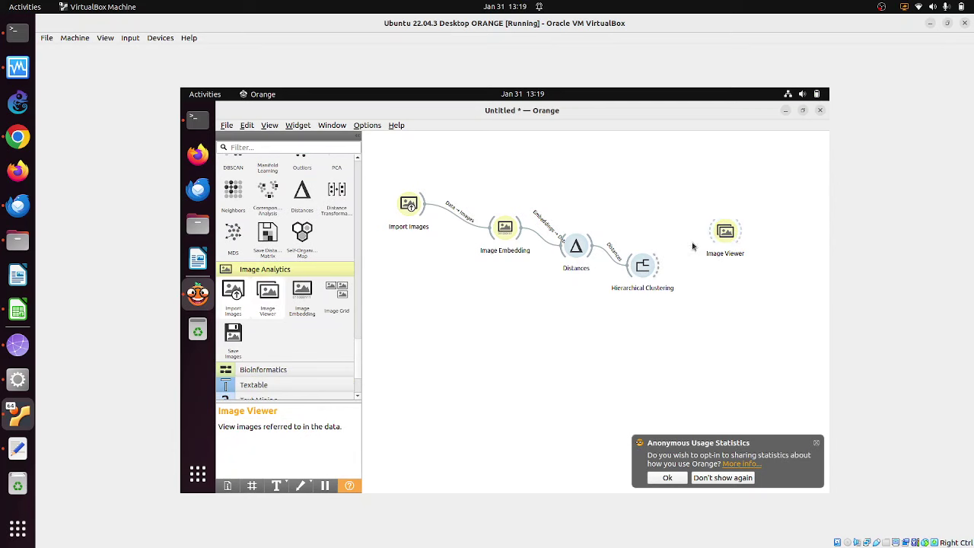
drag(659, 266, 720, 233)
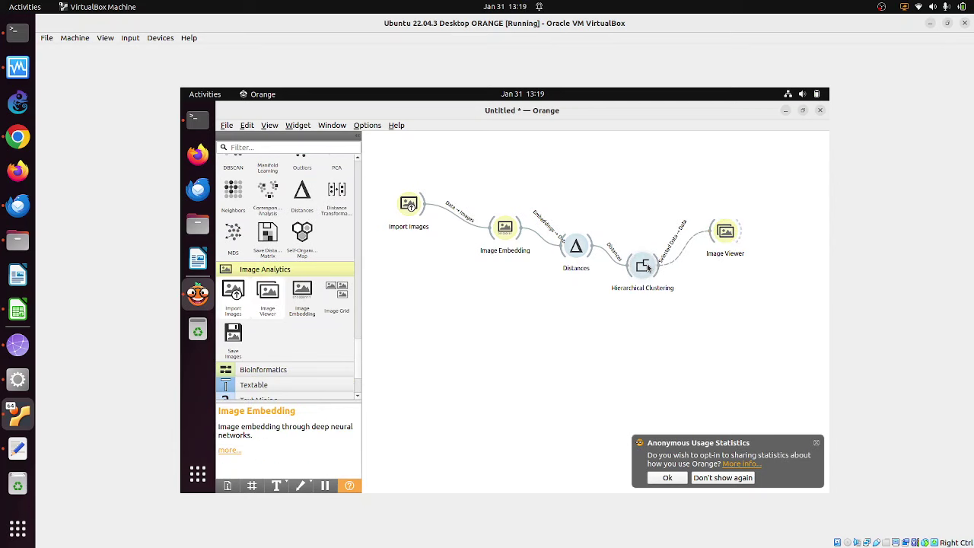
- Open the Hierarchical Clustering and Image Viewer windows and bring both in front of the workflow canvas
double_click(646, 266)
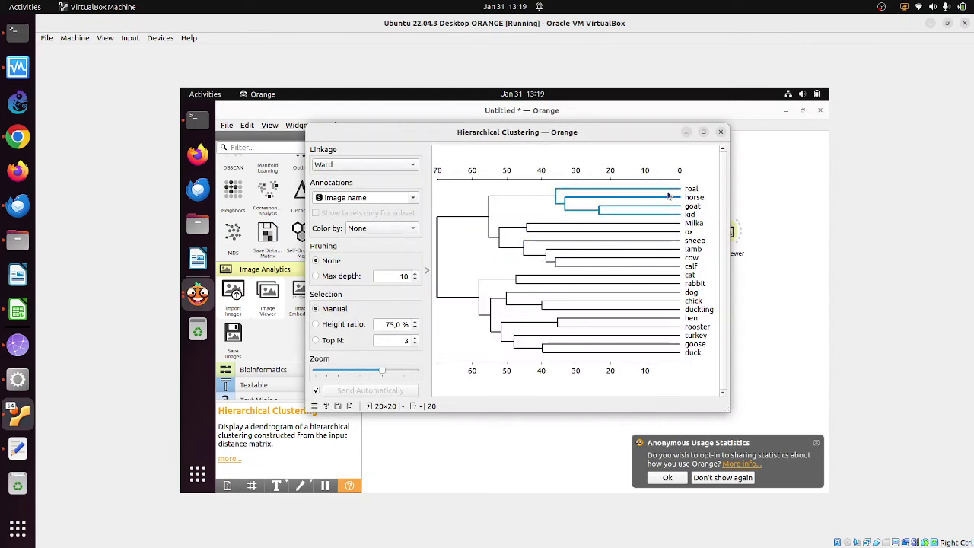
drag(592, 132, 501, 124)
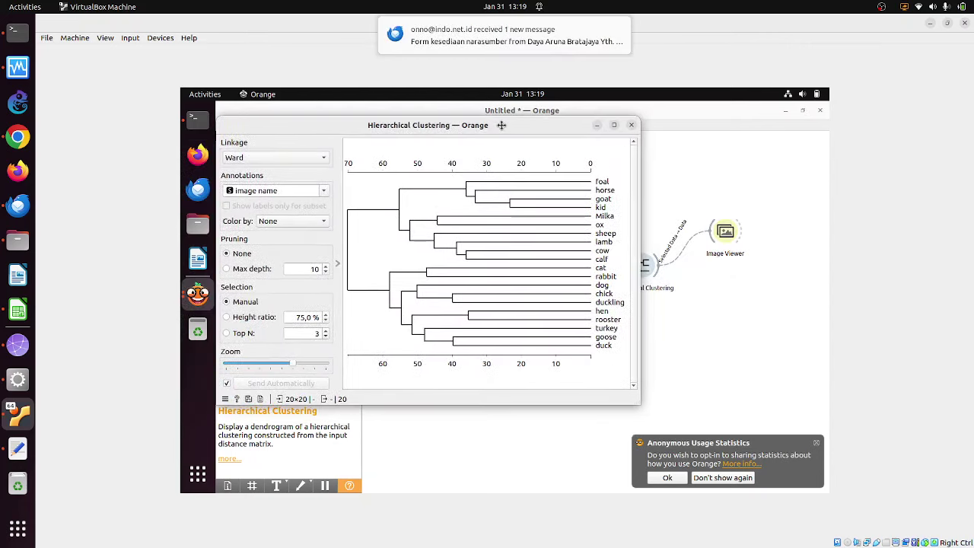
double_click(726, 232)
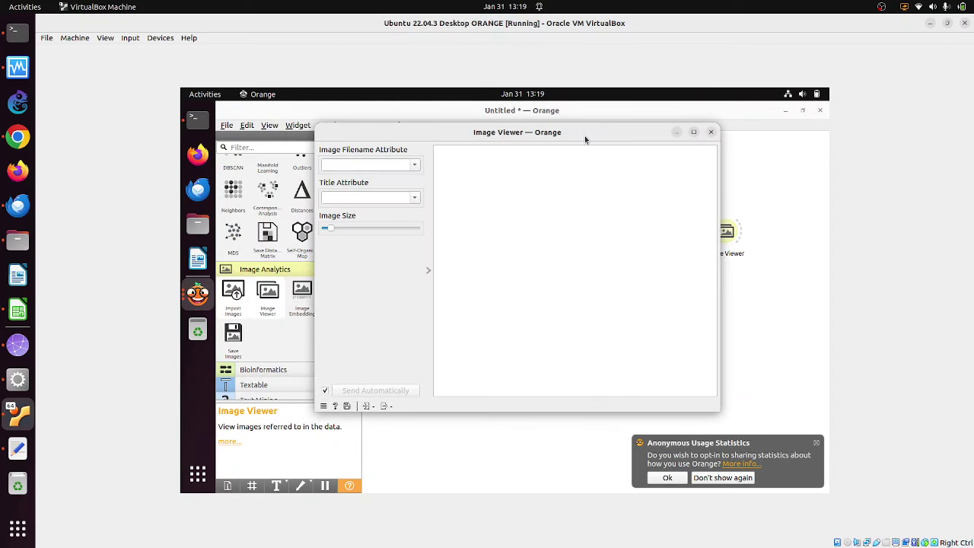
drag(585, 139, 693, 131)
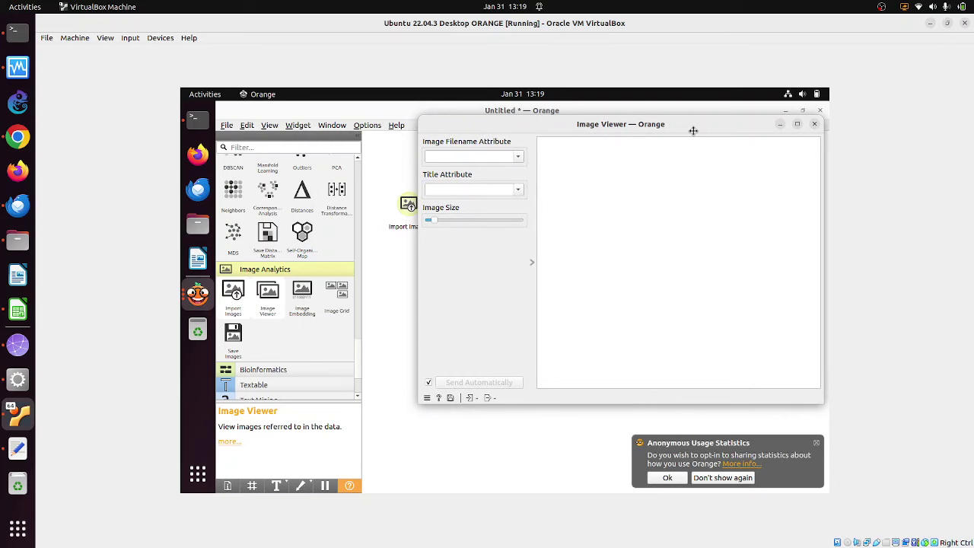
key(alt+Tab)
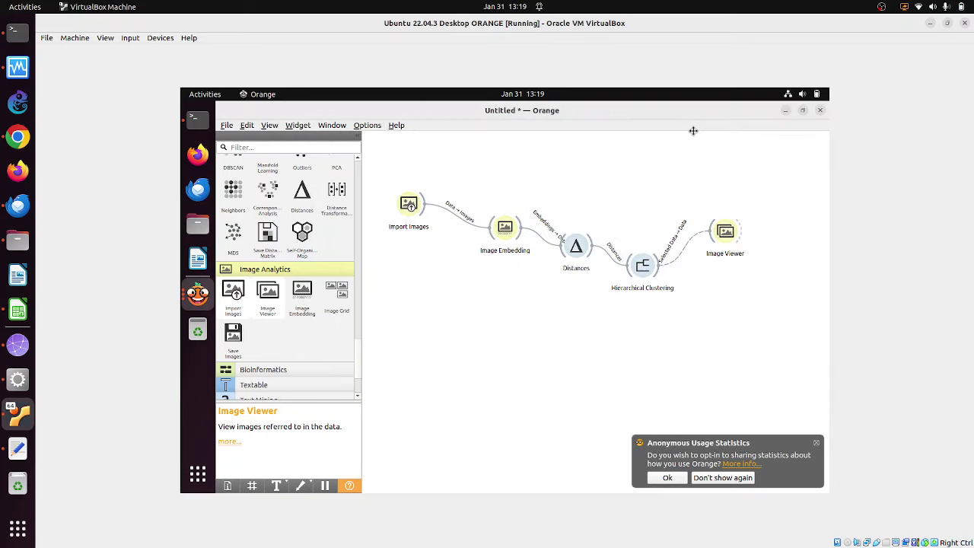
key(alt+Tab)
key(alt+Tab)
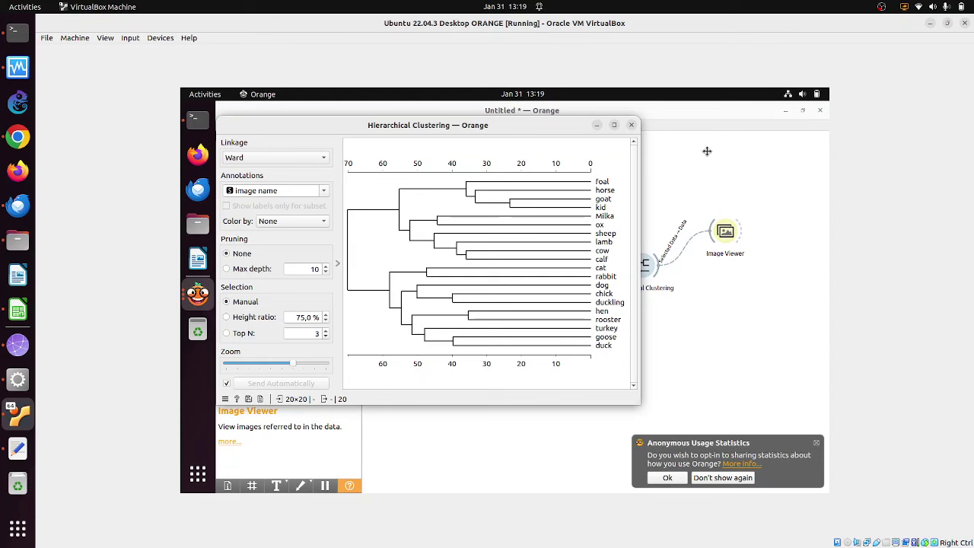
key(alt+Tab)
key(alt+Tab)
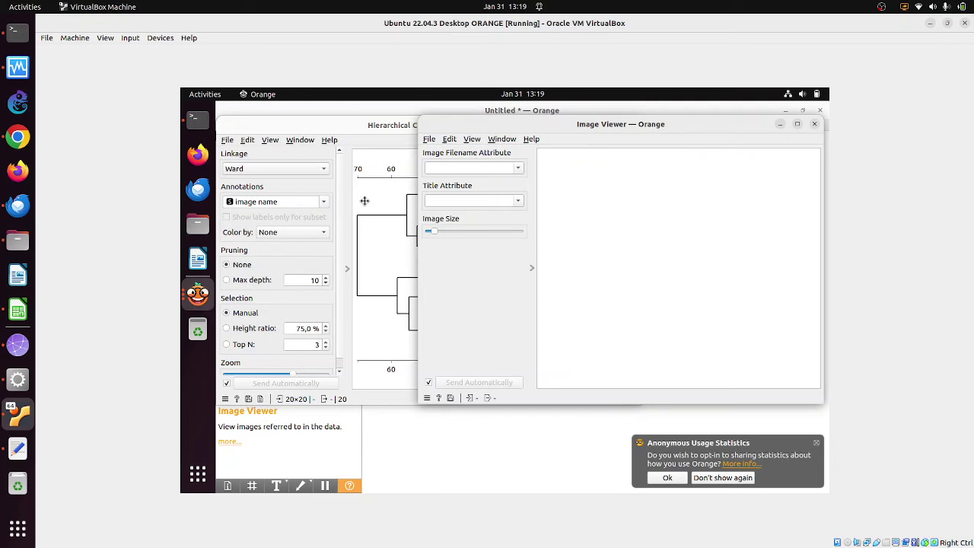
- Move and narrow the Hierarchical Clustering and Image Viewer windows so they stand side by side without overlapping
drag(360, 132, 357, 145)
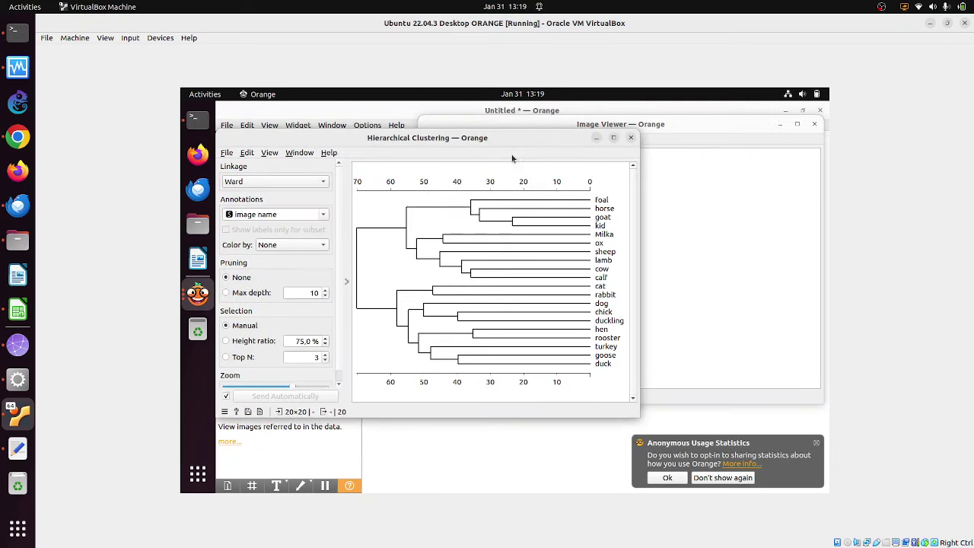
click(665, 128)
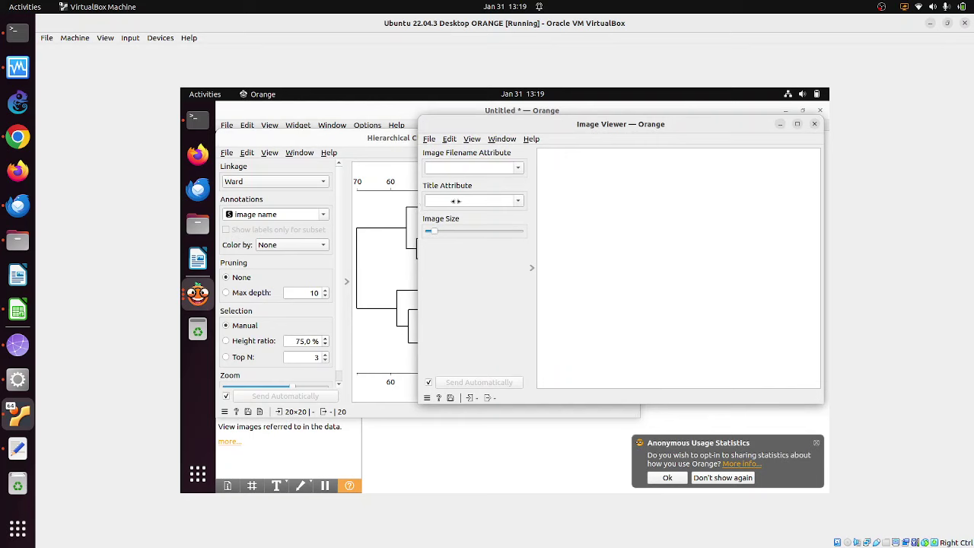
drag(456, 201, 549, 203)
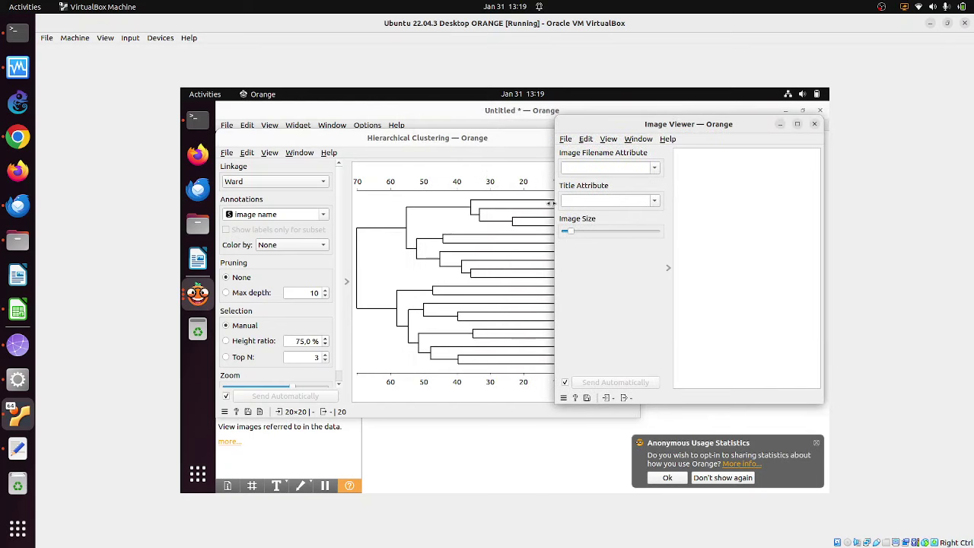
click(430, 137)
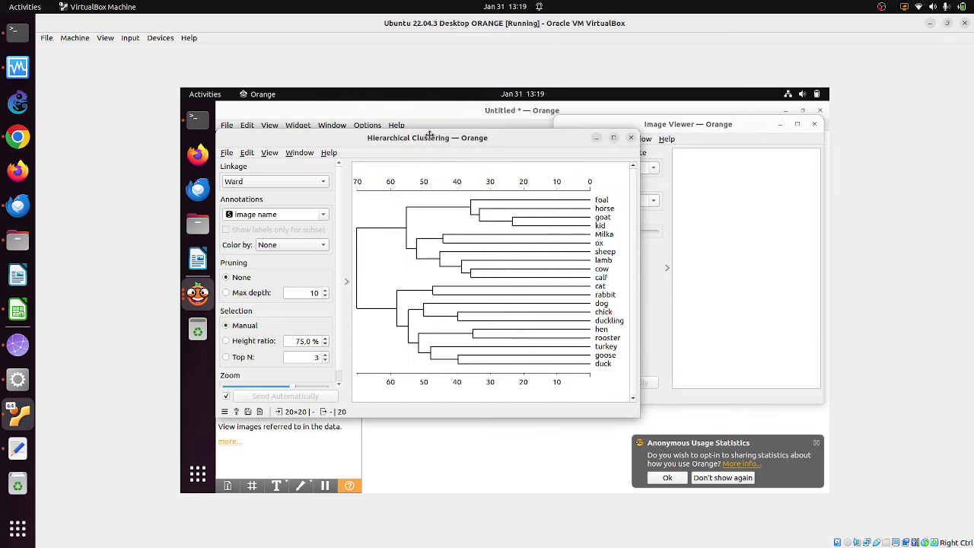
drag(643, 205, 523, 198)
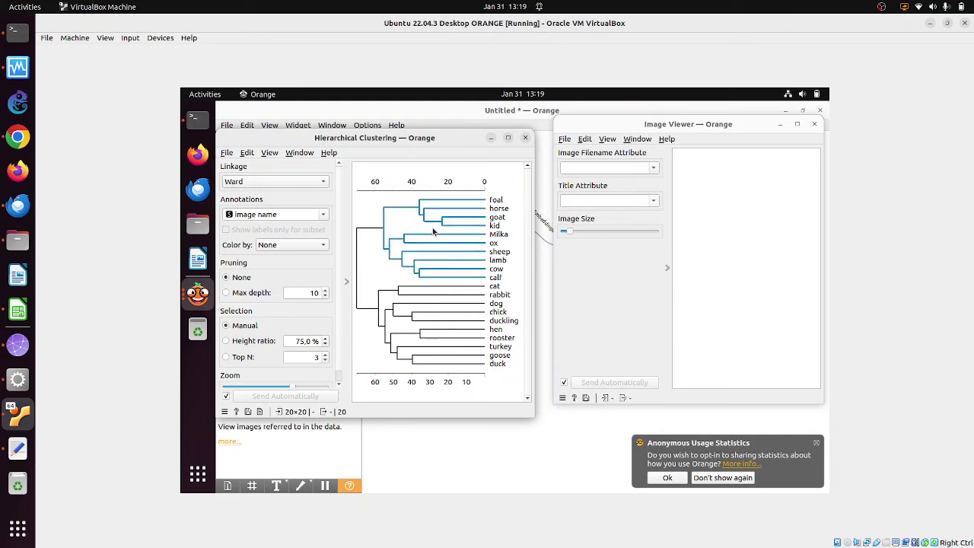
- View the goose–duck pair, the hen–rooster pair and the hen-to-duck cluster by selecting each in the dendrogram
click(454, 362)
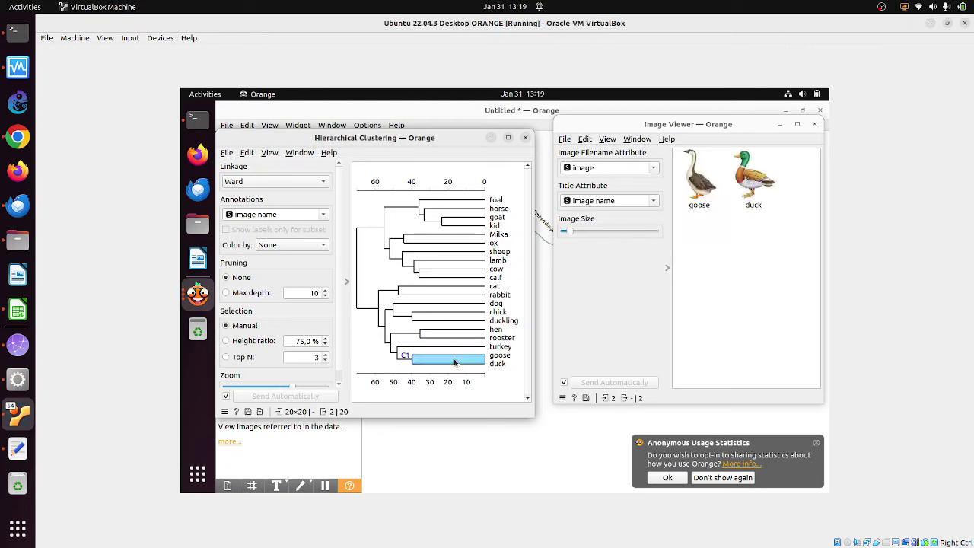
click(475, 334)
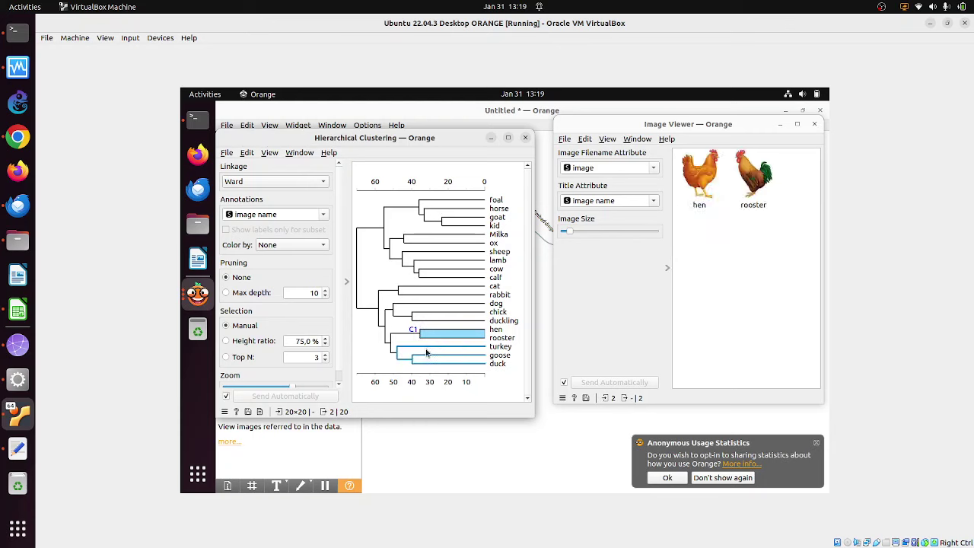
click(402, 344)
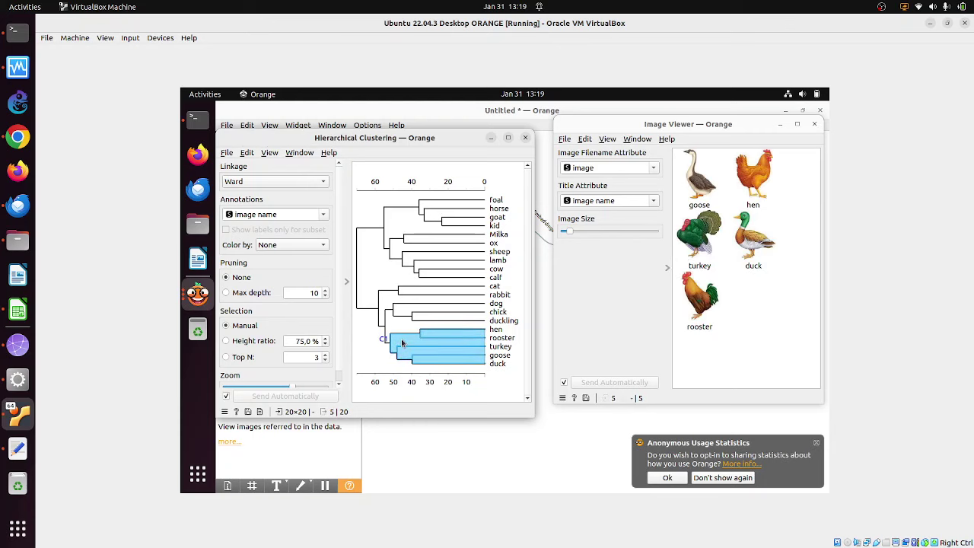
- Compare the pictures of the foal-to-kid, Milka-to-calf and whole foal-to-calf clusters by selecting each branch in the dendrogram
click(434, 207)
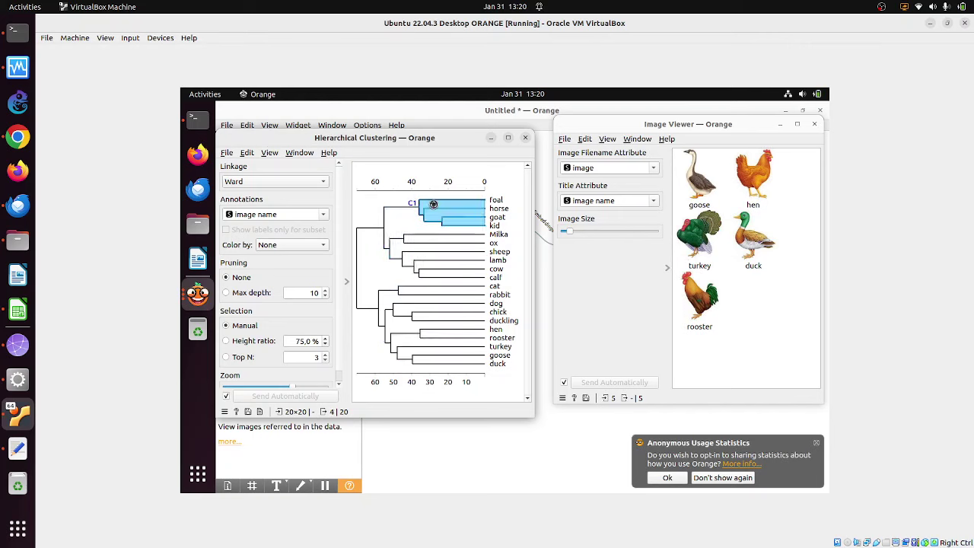
click(390, 222)
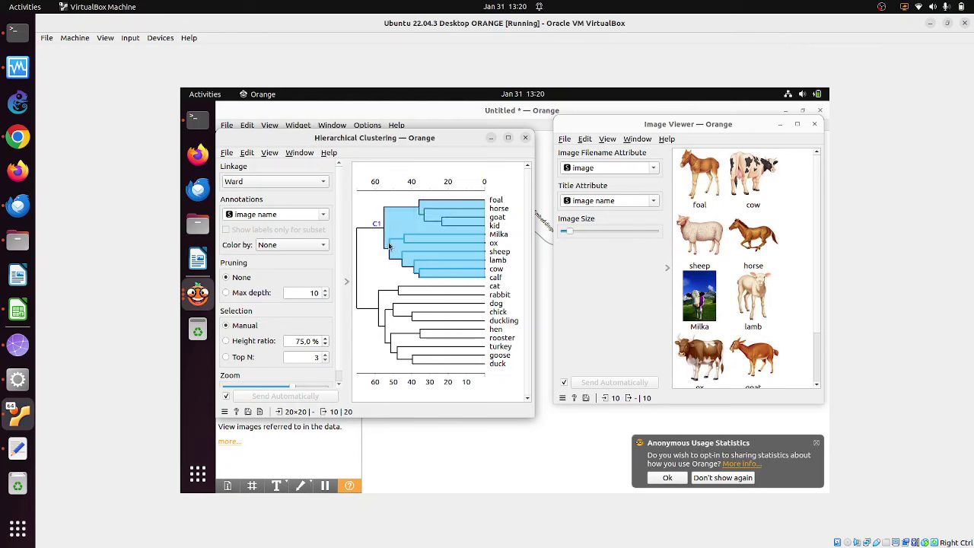
click(392, 250)
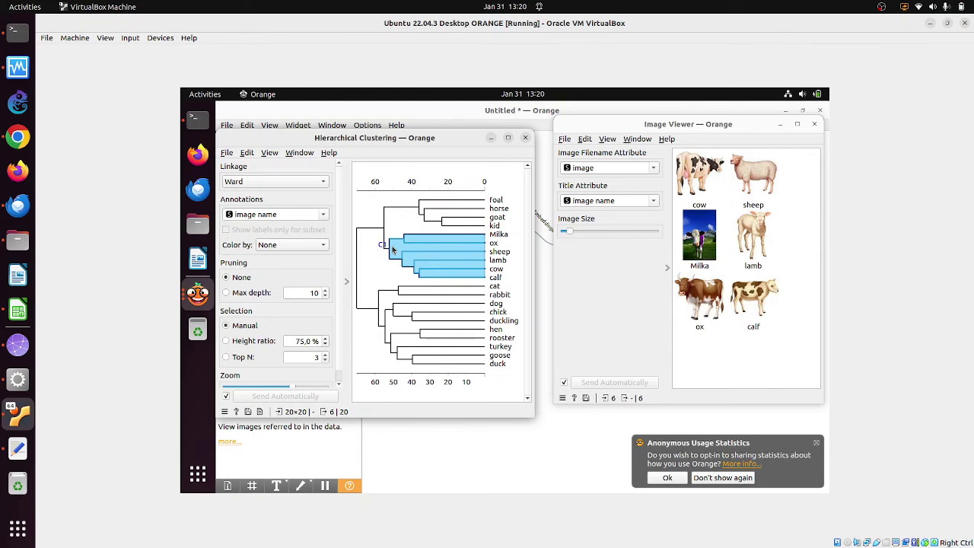
click(430, 204)
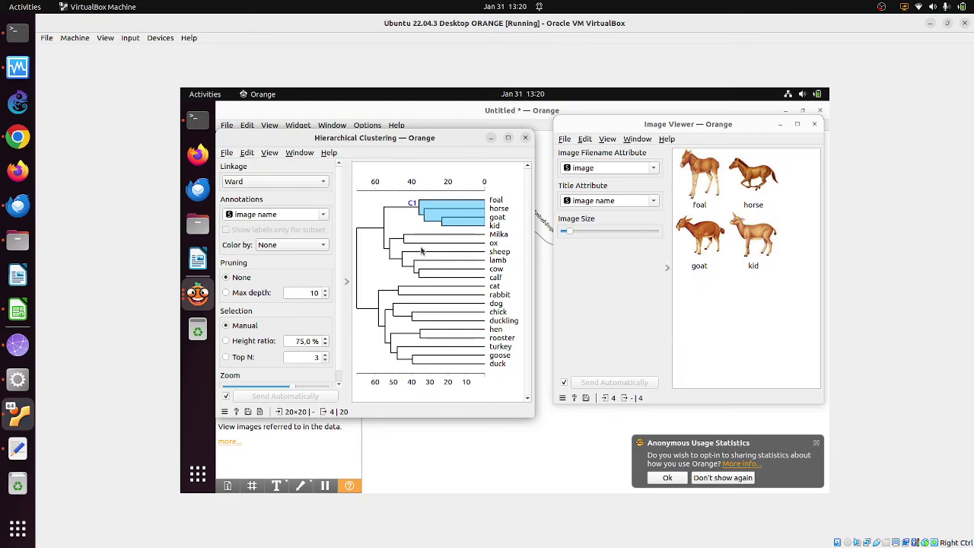
click(406, 220)
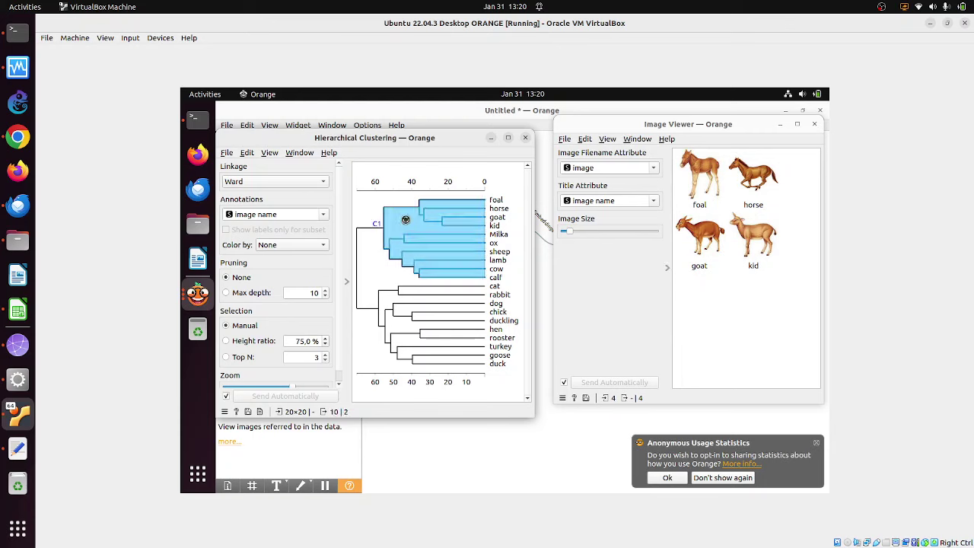
- View the hen-to-duck cluster and the wider dog-to-duck cluster, and close the Image Viewer and Hierarchical Clustering windows
click(405, 345)
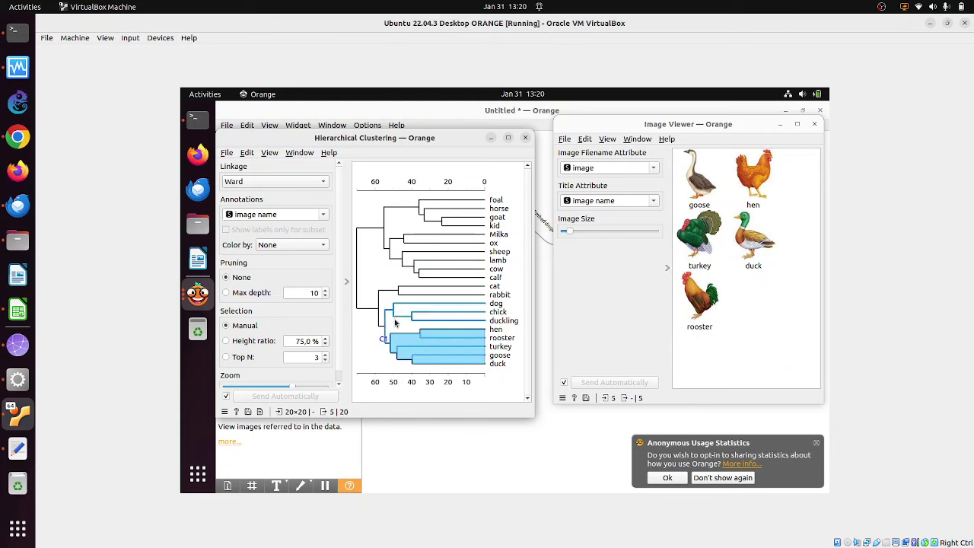
click(396, 322)
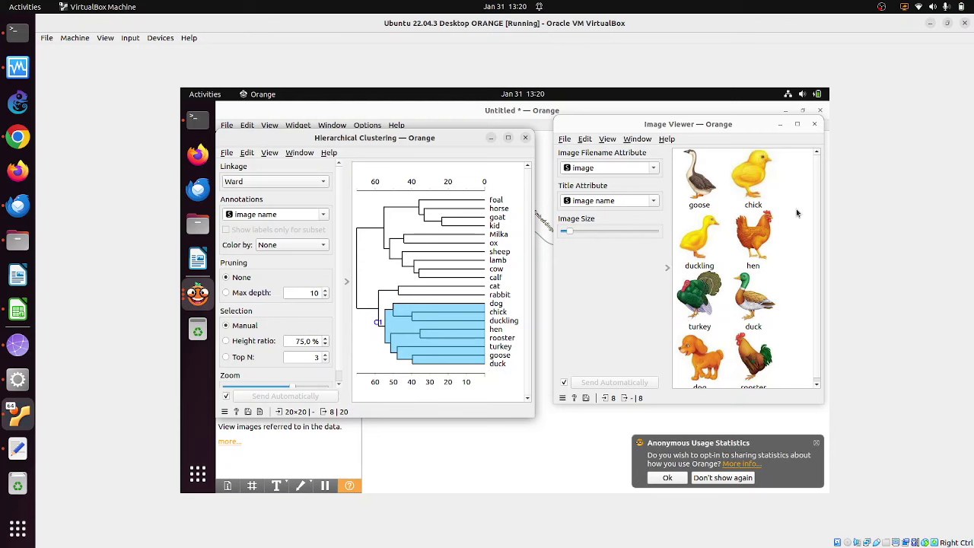
click(816, 128)
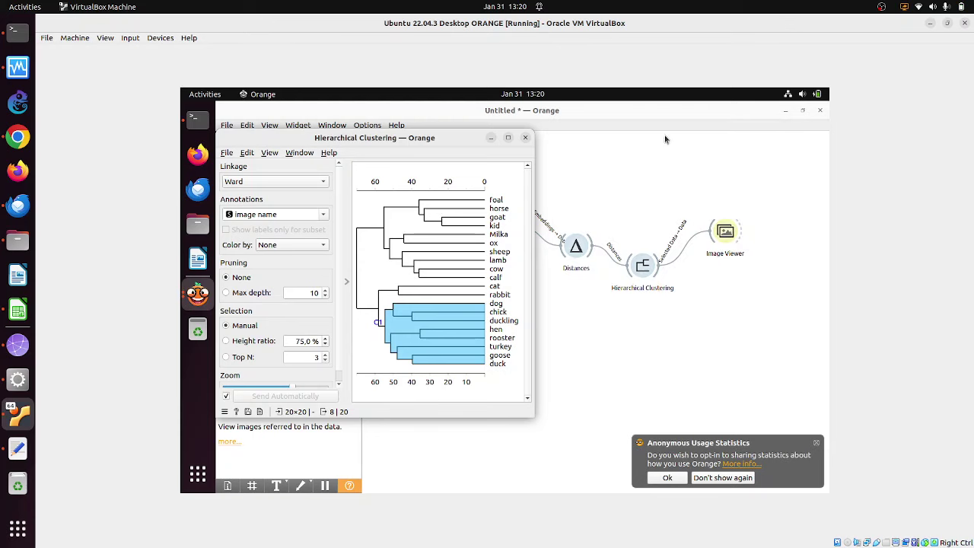
click(525, 138)
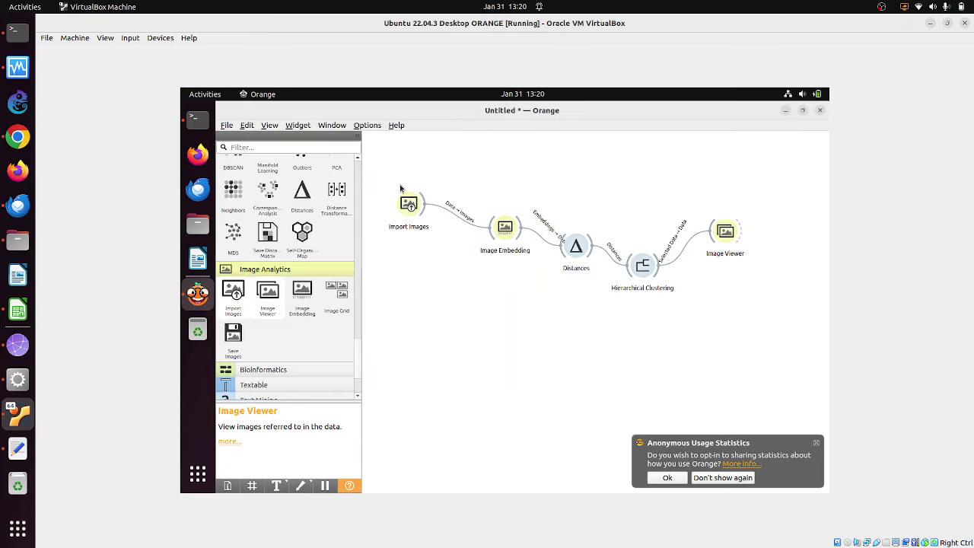
- Delete all the widgets of the image clustering workflow from the canvas
drag(384, 178, 550, 263)
drag(746, 301, 780, 312)
key(Delete)
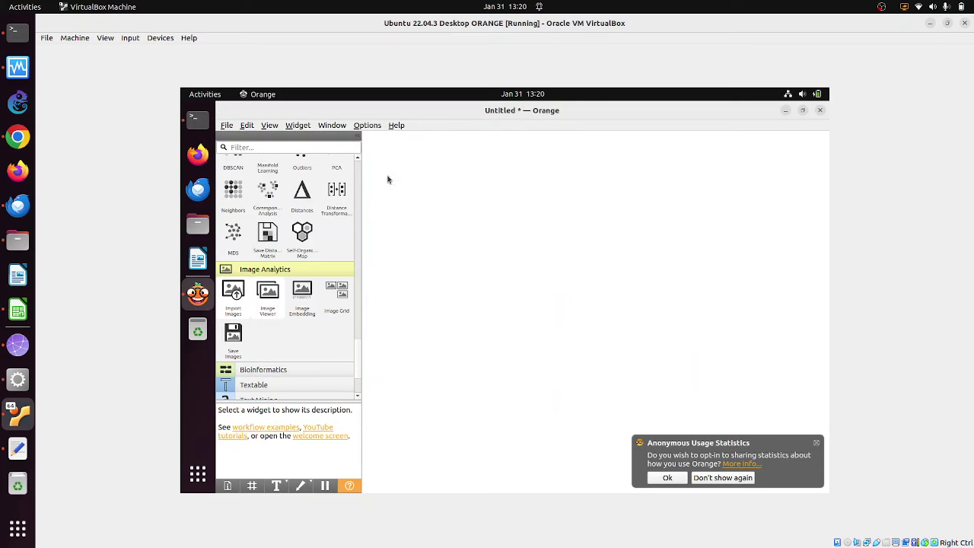
- Add a File widget to the empty canvas, load miskin.xls from the ORANGE folder into it and close its window
scroll(358, 173, up, 15)
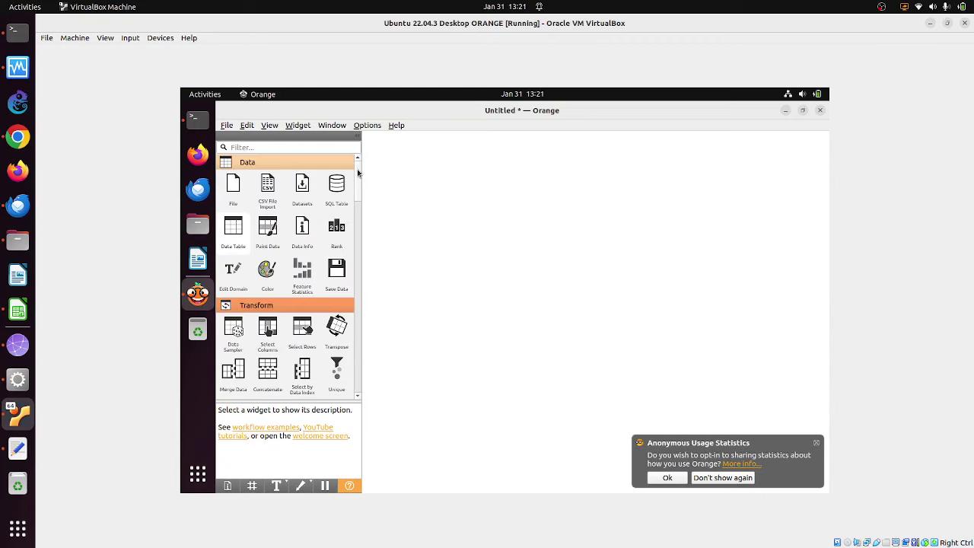
click(234, 186)
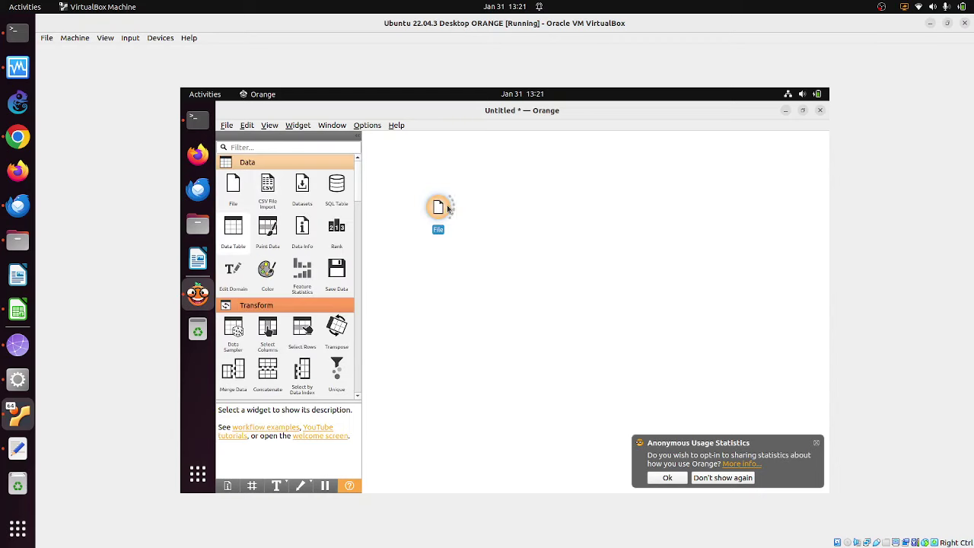
double_click(439, 207)
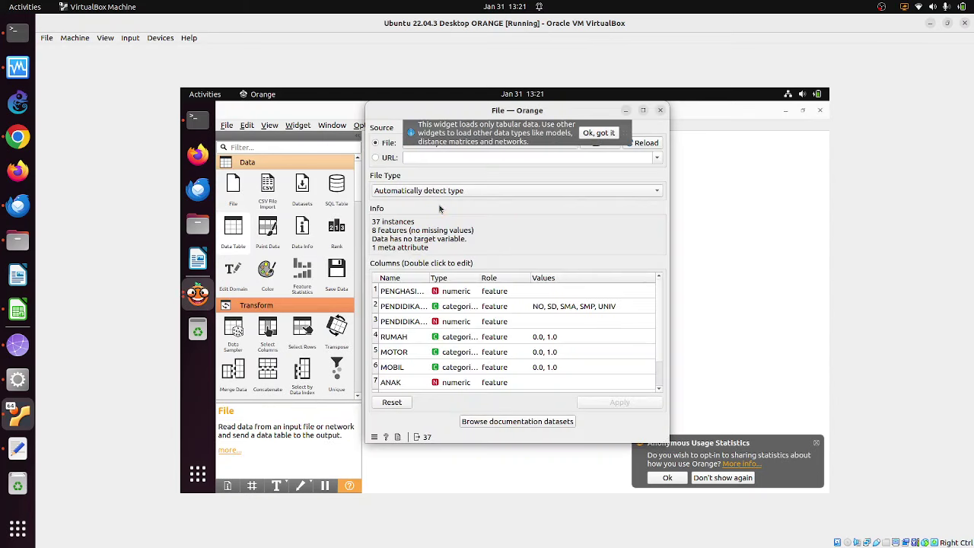
click(602, 149)
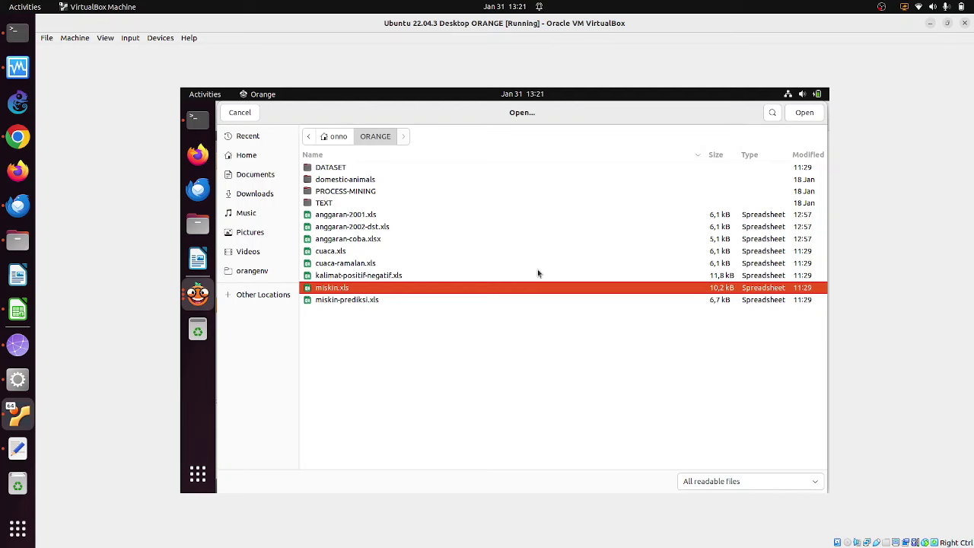
double_click(364, 292)
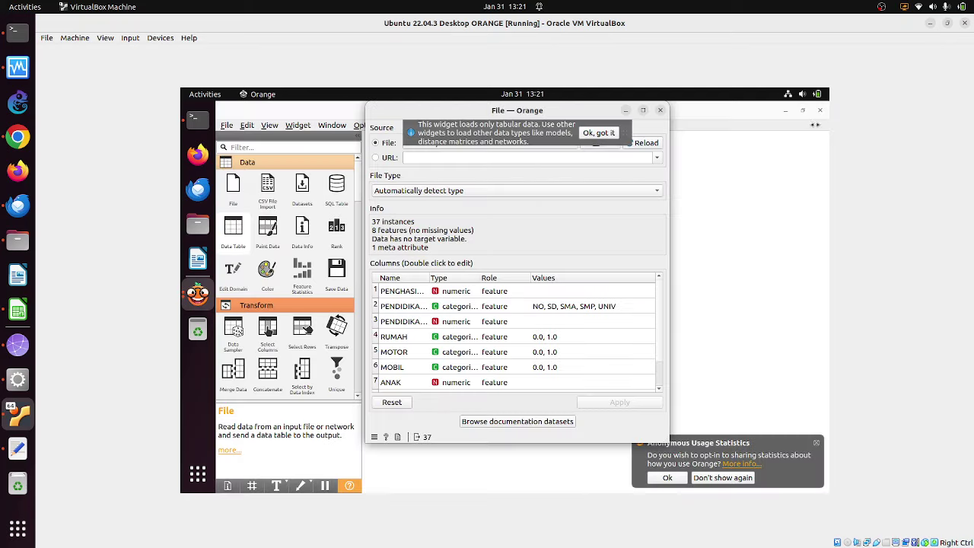
click(662, 111)
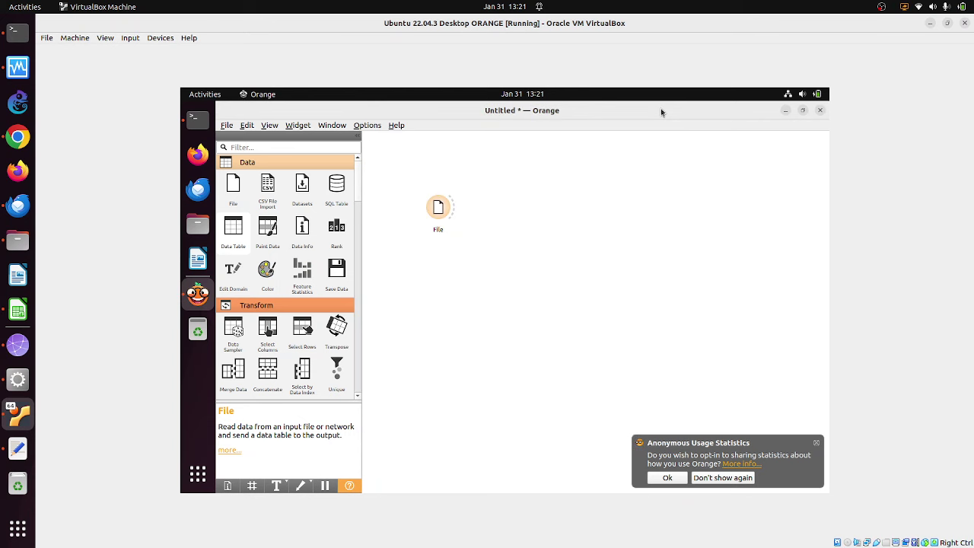
- Add a Data Table widget connected to the File widget, view the miskin.xls rows in it and close its window
drag(237, 229, 525, 164)
drag(455, 206, 513, 168)
click(528, 166)
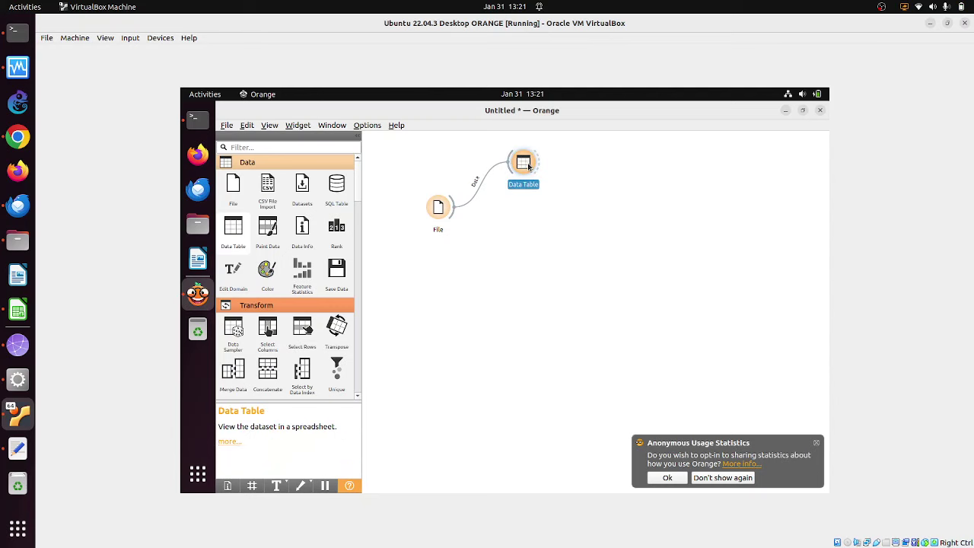
double_click(528, 166)
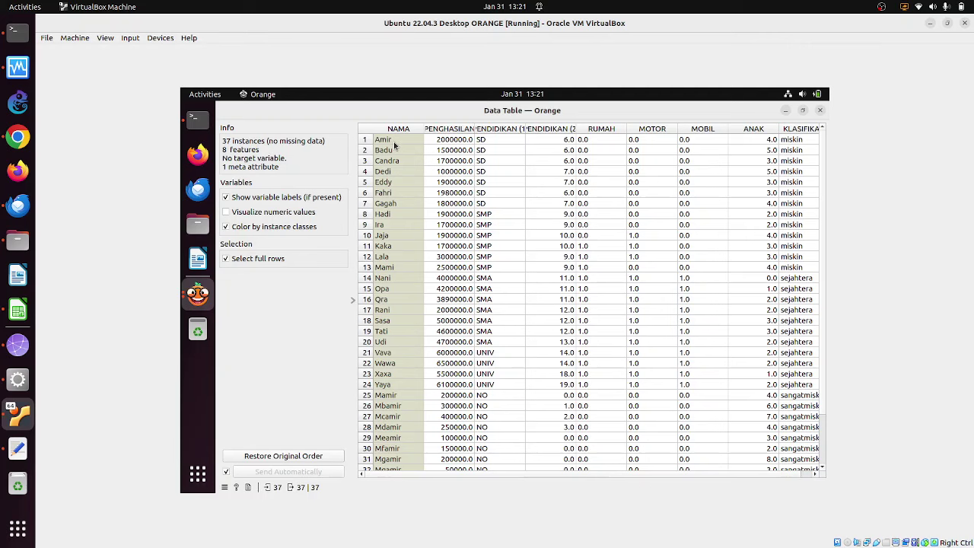
click(821, 111)
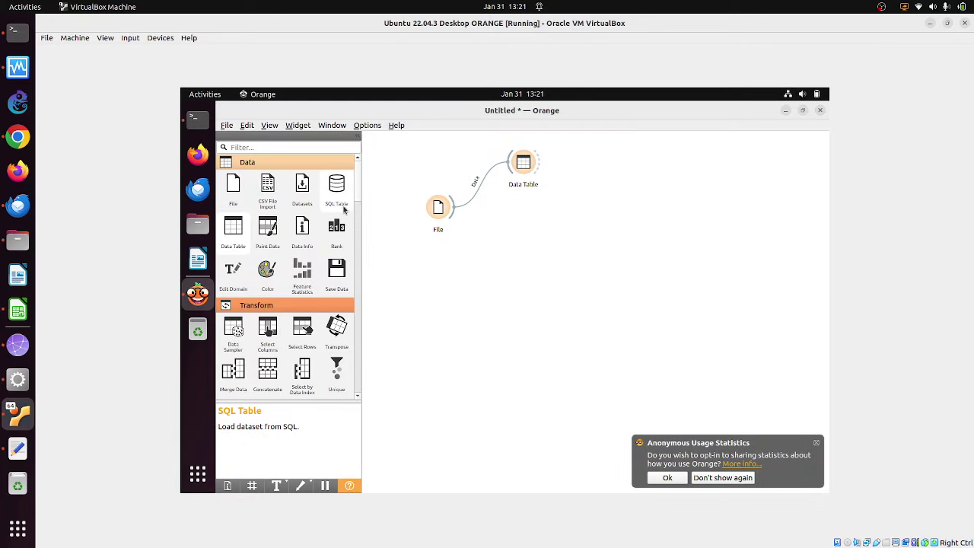
- Feed the Data Table into a new Select Columns widget with NAMA ignored and KLASIFIKASI as target, and close its window
mouse_move(267, 331)
mouse_down()
mouse_move(391, 297)
mouse_move(571, 193)
mouse_move(535, 161)
mouse_move(572, 208)
mouse_up()
double_click(577, 202)
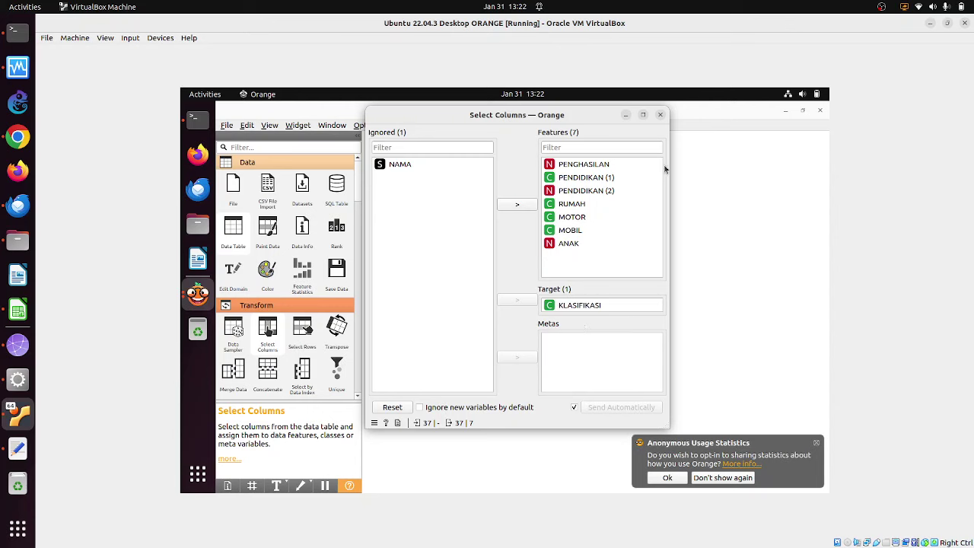
click(659, 115)
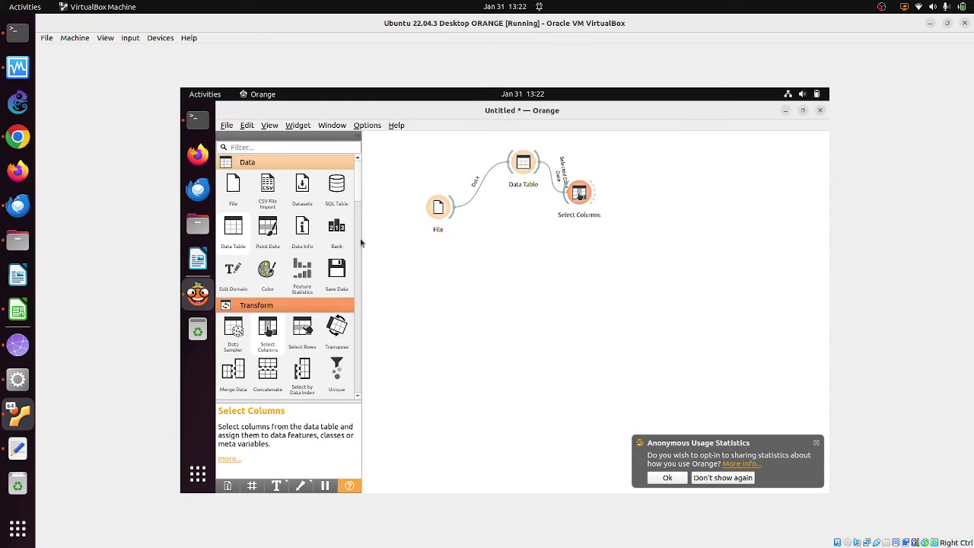
- Add a Distances widget to the canvas and connect the Select Columns output to it
drag(361, 195, 356, 299)
scroll(355, 299, down, 8)
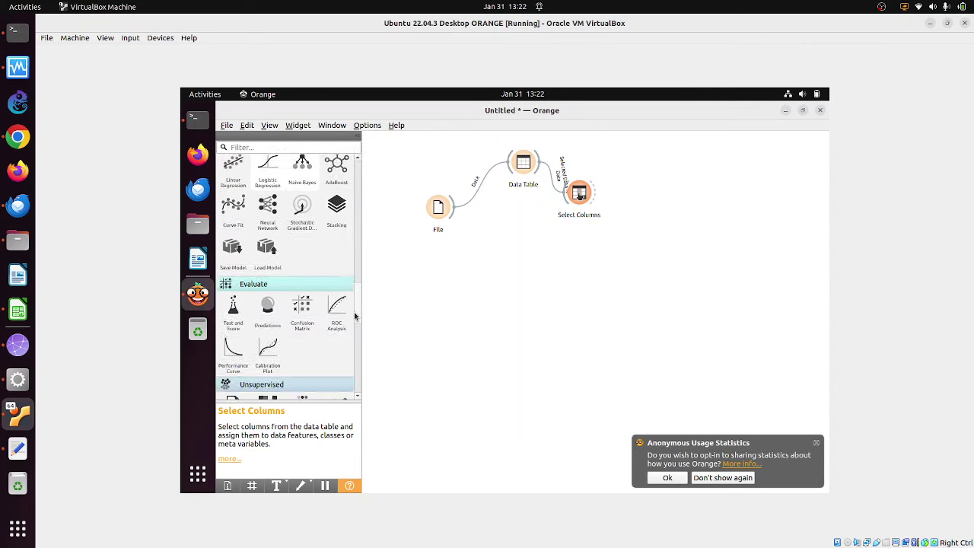
scroll(356, 305, up, 3)
scroll(354, 342, down, 6)
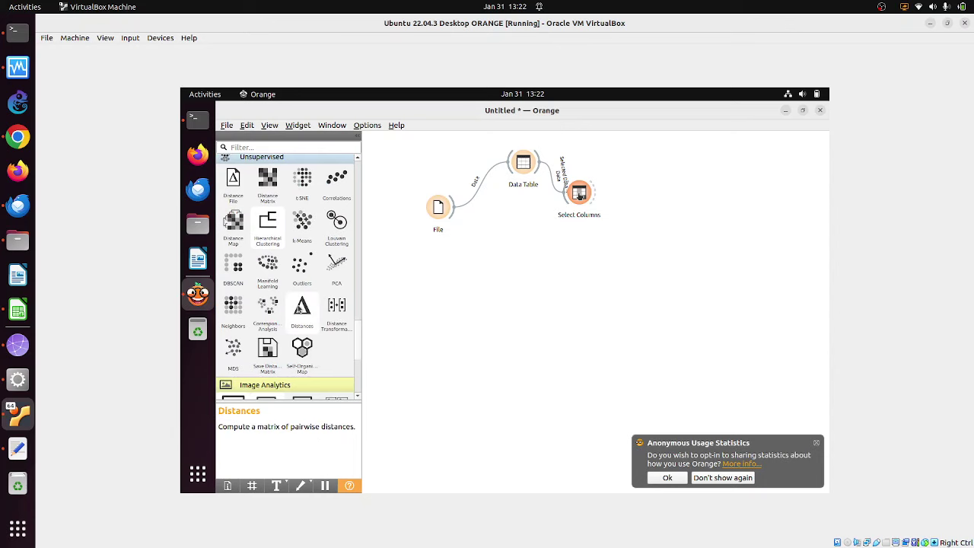
drag(302, 308, 638, 237)
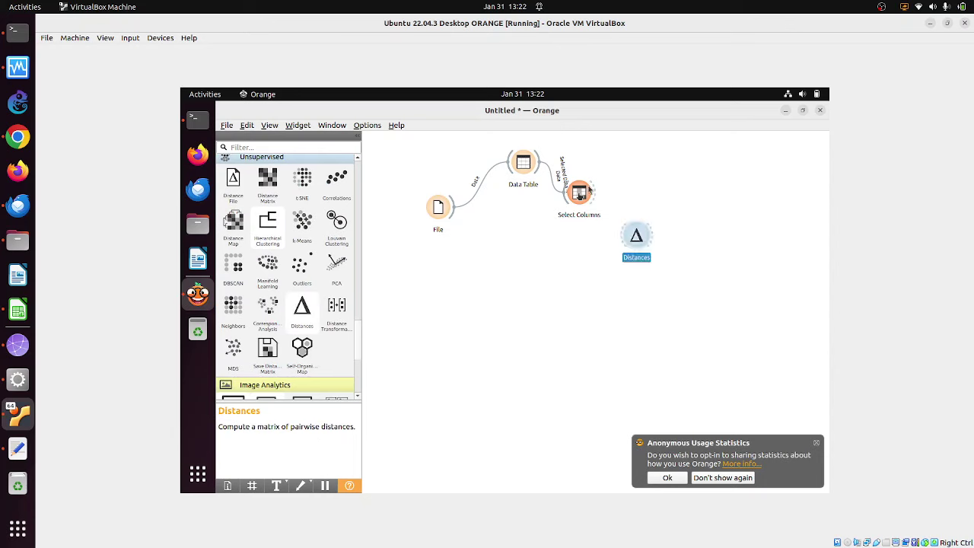
drag(592, 192, 628, 240)
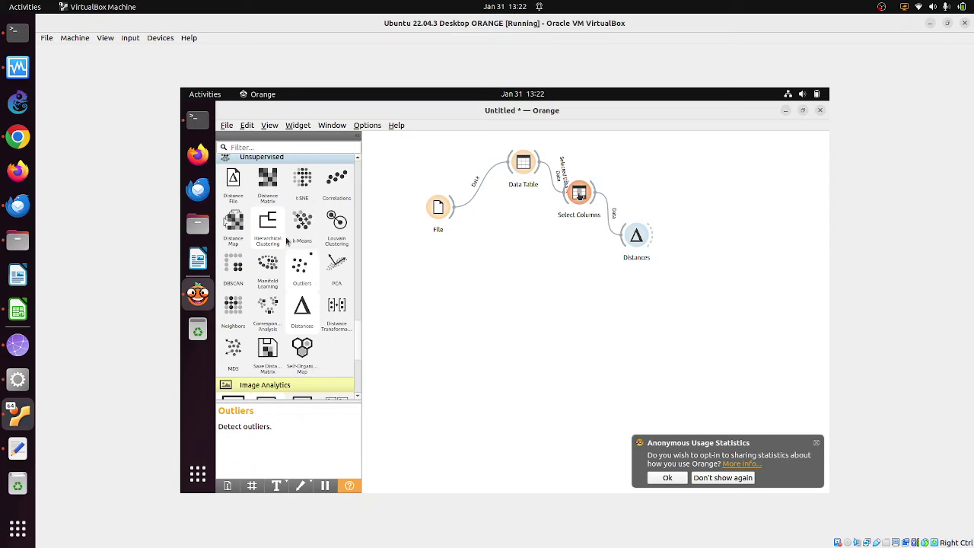
- Add a Hierarchical Clustering widget connected to Distances and open its dendrogram in a maximized window
drag(270, 222, 694, 255)
double_click(696, 256)
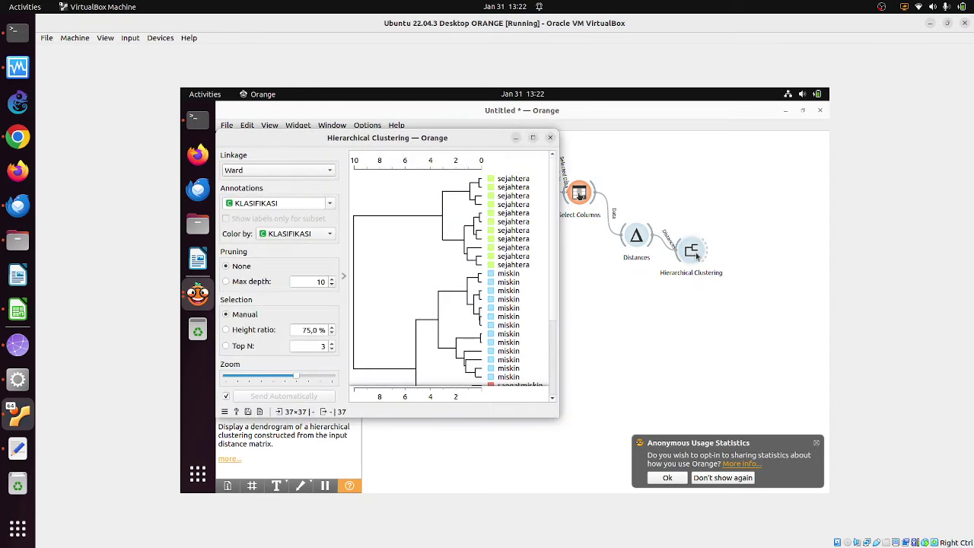
click(532, 138)
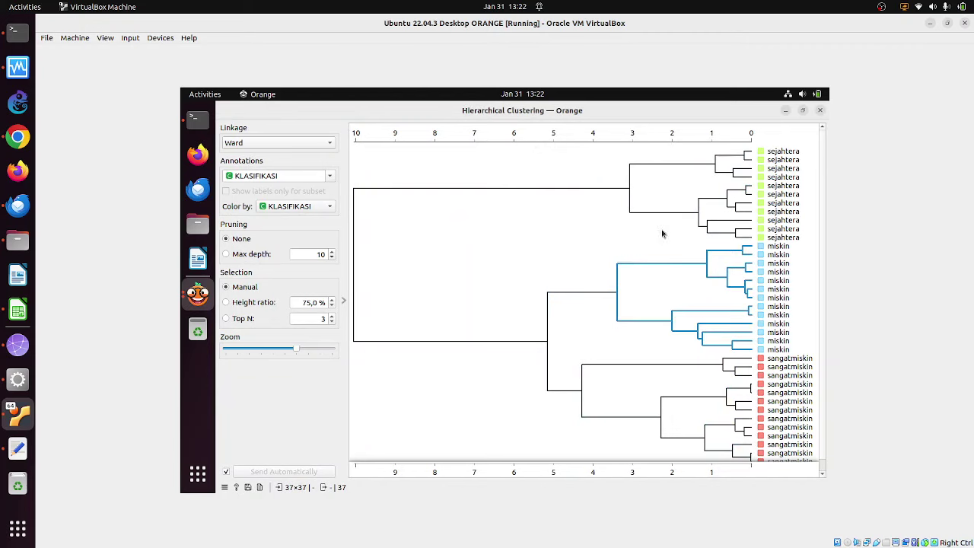
- Select the sejahtera, miskin and sangatmiskin branches of the dendrogram one after another to examine them, and close the window
click(637, 178)
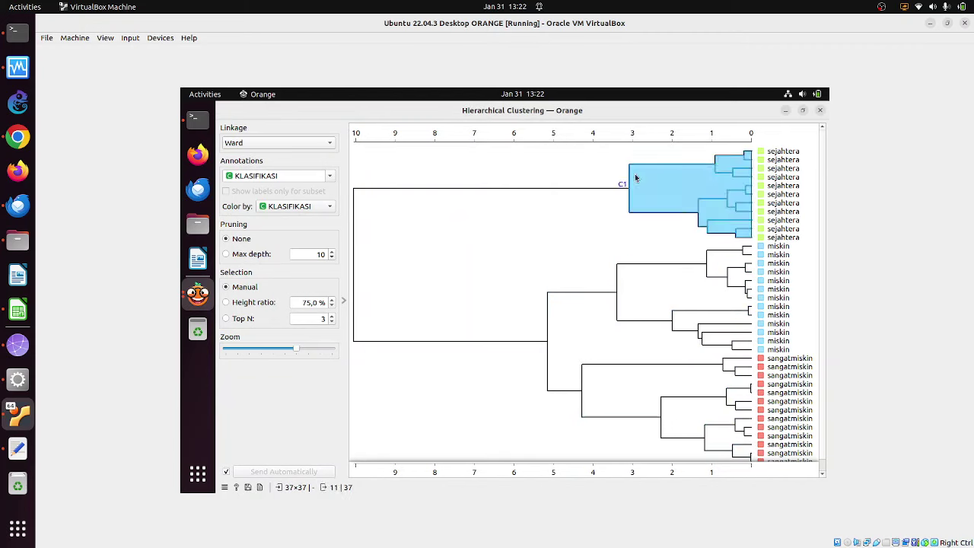
click(644, 284)
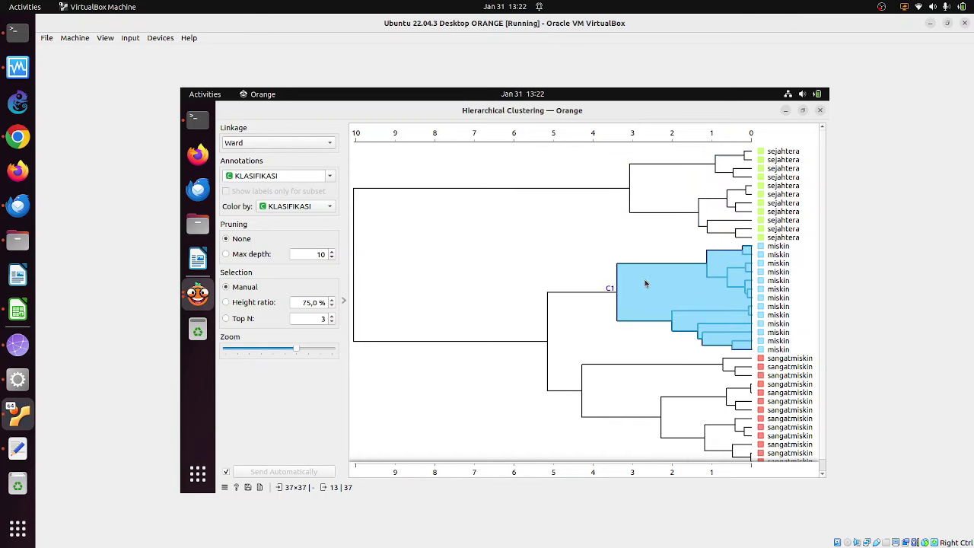
click(624, 396)
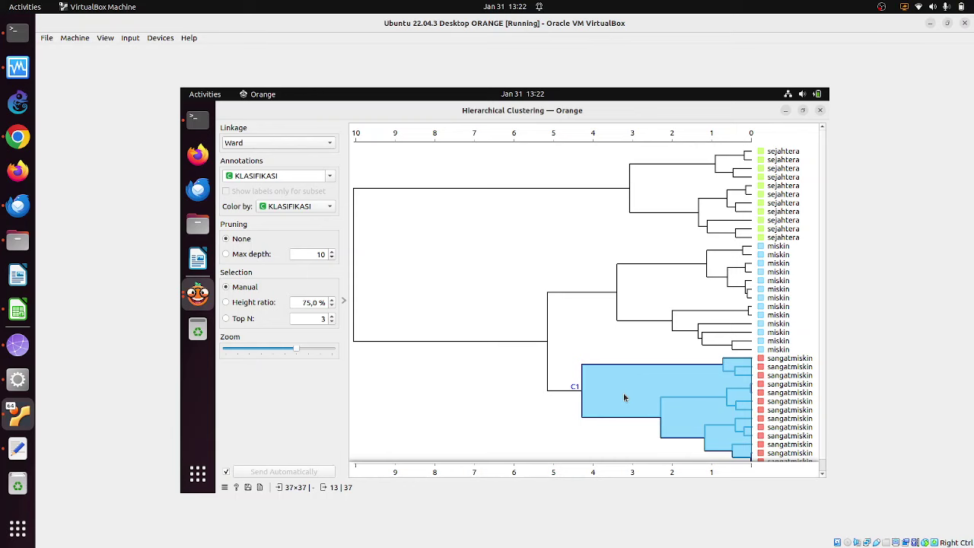
click(820, 111)
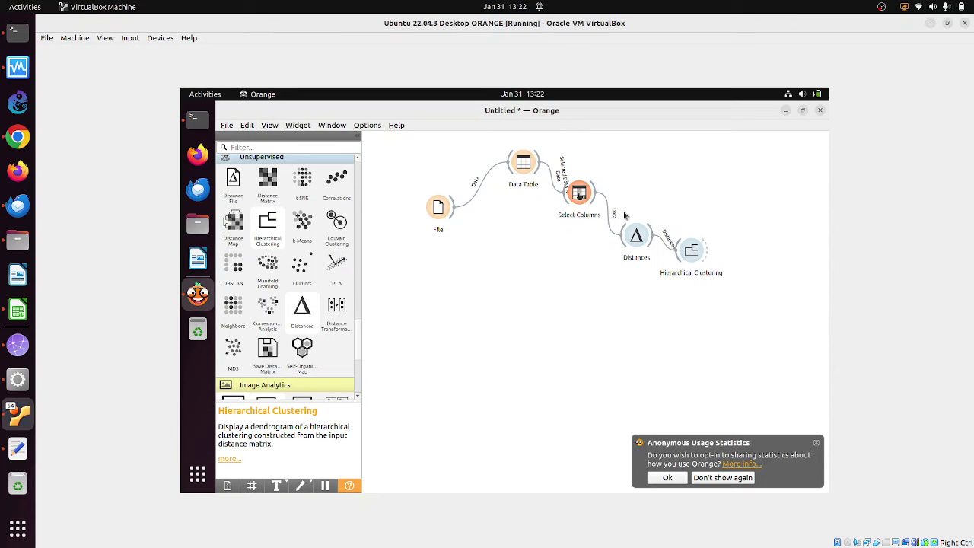
- Replace the Distances and Hierarchical Clustering widgets with a Random Forest widget connected to Select Columns
drag(600, 226, 756, 298)
key(Delete)
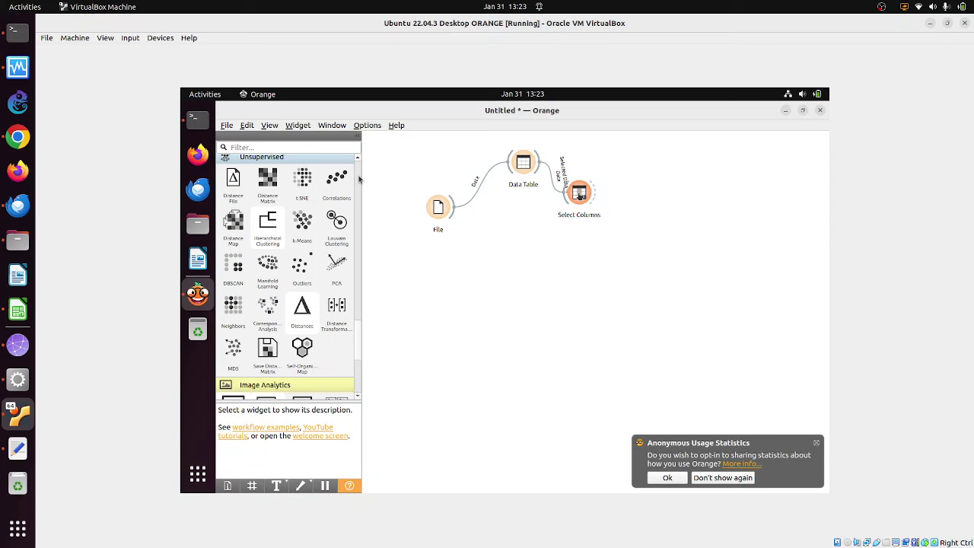
scroll(359, 176, up, 5)
scroll(360, 176, up, 3)
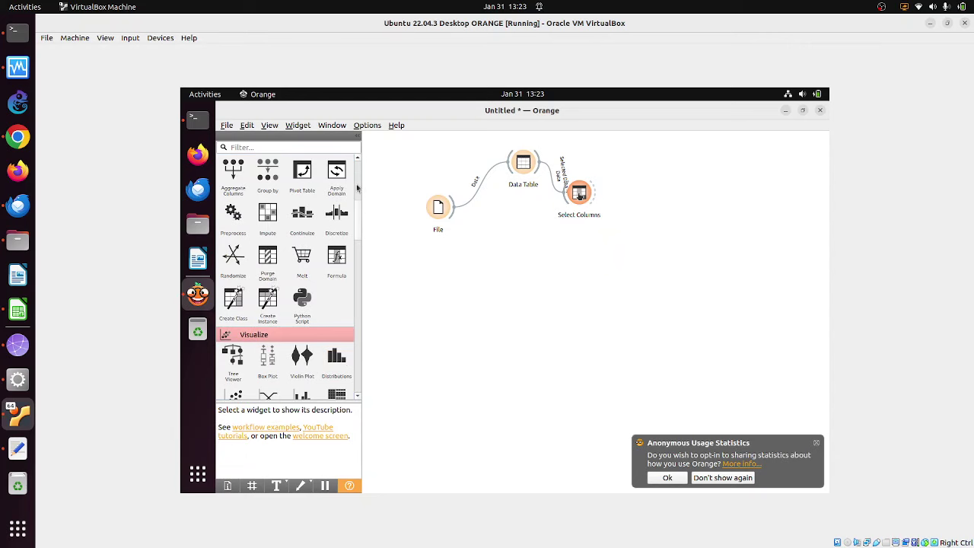
drag(357, 217, 351, 289)
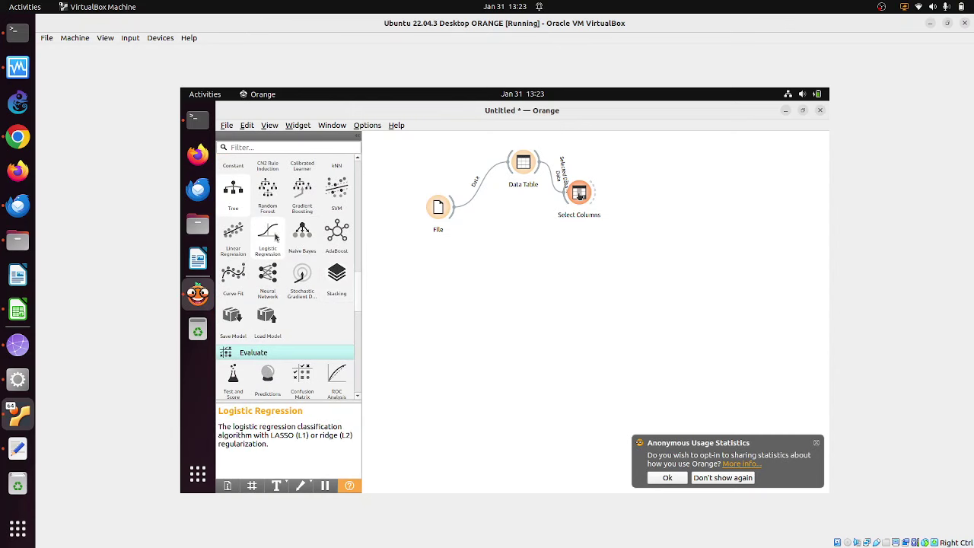
drag(268, 194, 656, 236)
drag(597, 195, 646, 237)
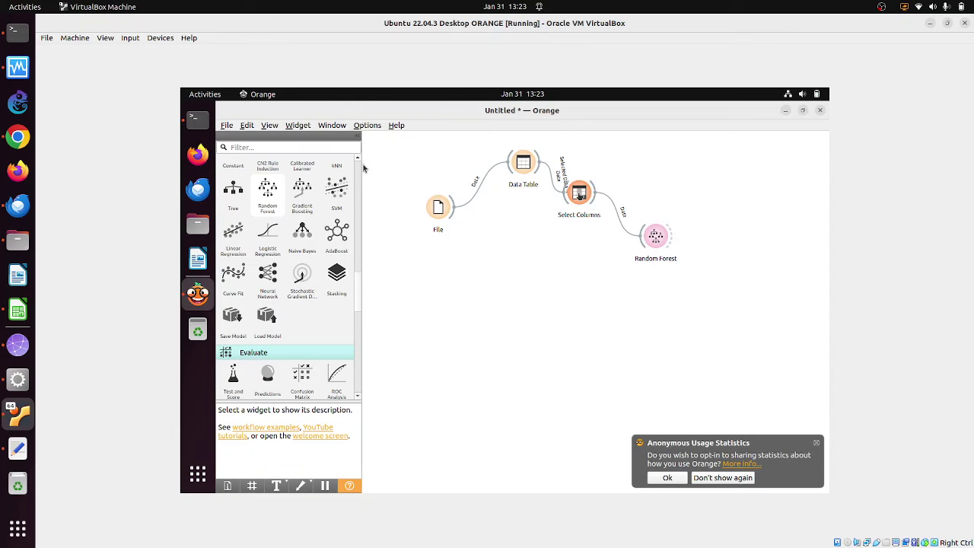
- Add a second File widget below the first one, load miskin-prediksi.xls into it and close its window
scroll(282, 266, up, 15)
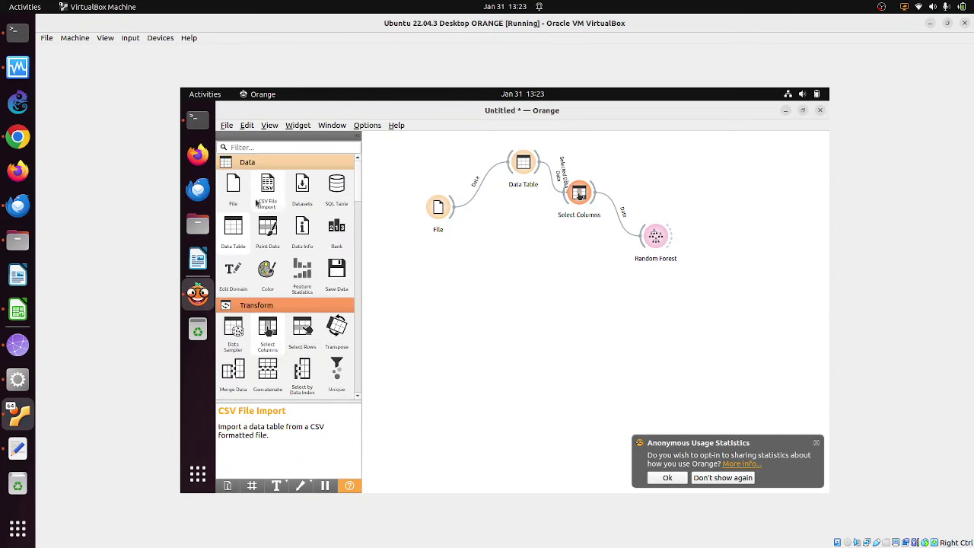
click(236, 191)
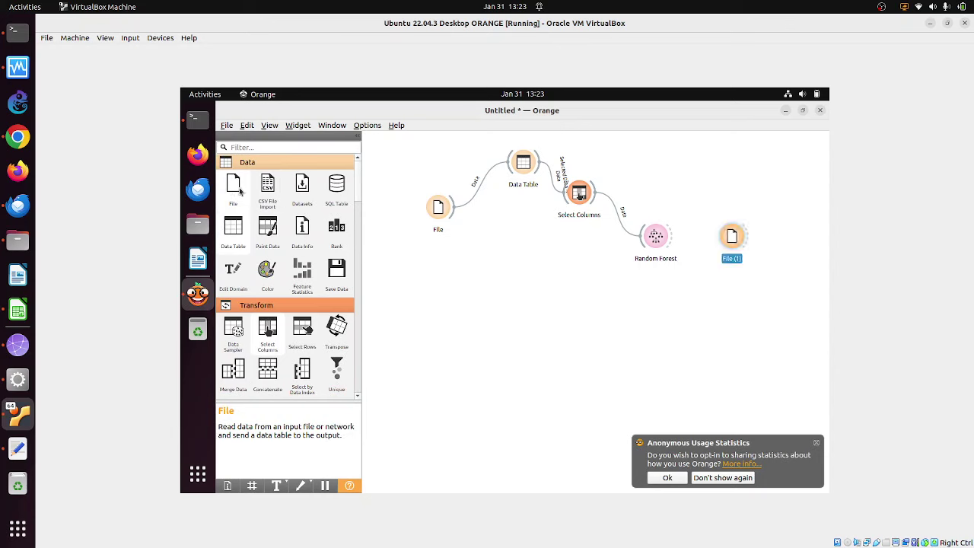
drag(732, 236, 420, 312)
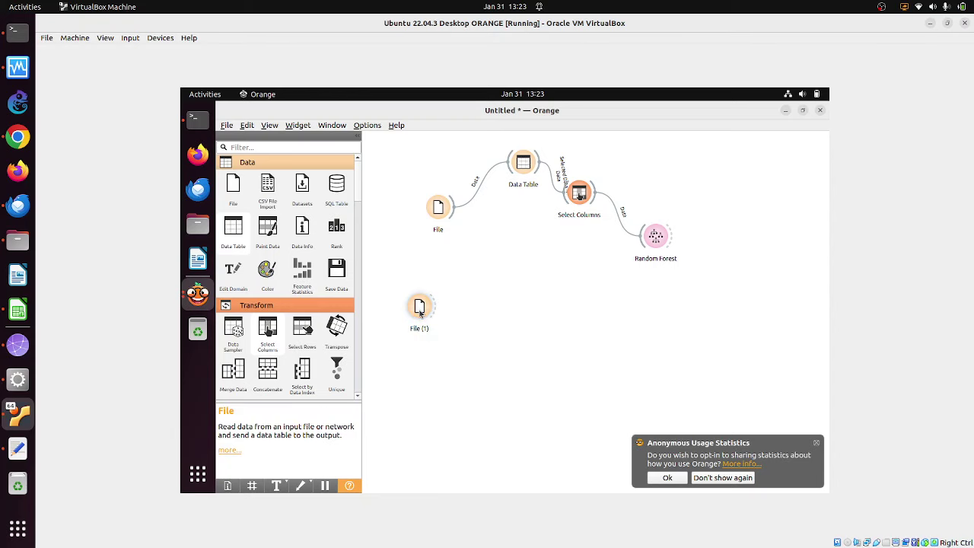
double_click(420, 309)
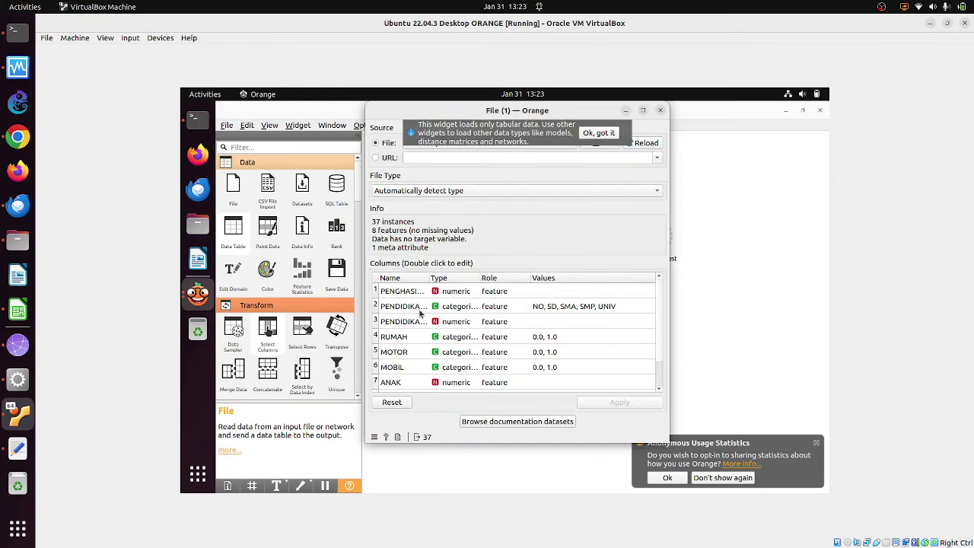
click(594, 148)
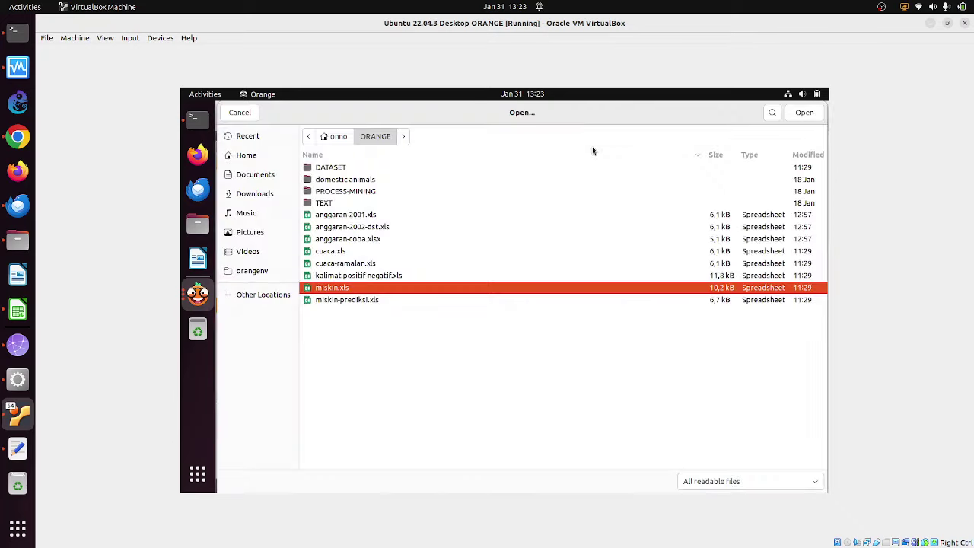
double_click(364, 301)
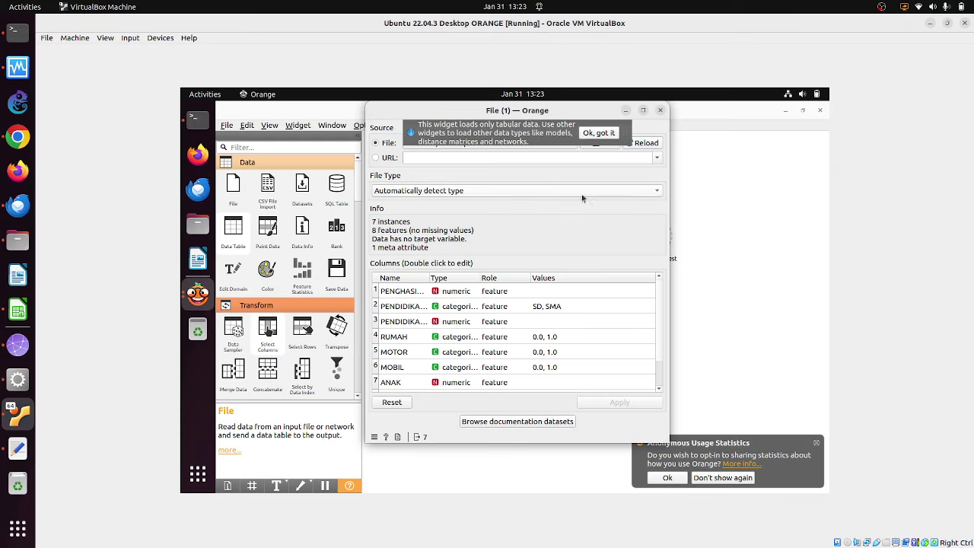
click(661, 110)
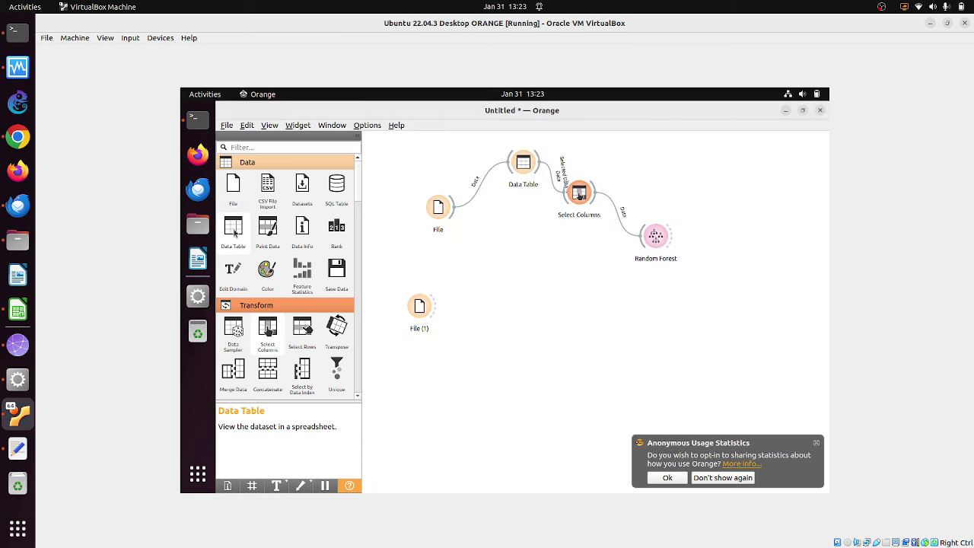
- Connect a new Data Table widget to the second File widget, view its prediction rows and close the window
drag(233, 226, 497, 267)
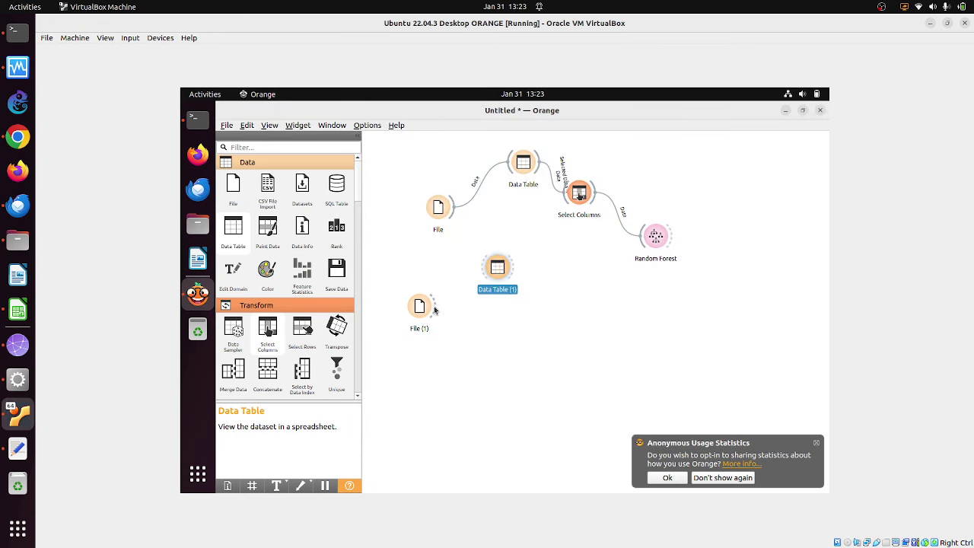
drag(438, 307, 500, 271)
double_click(499, 268)
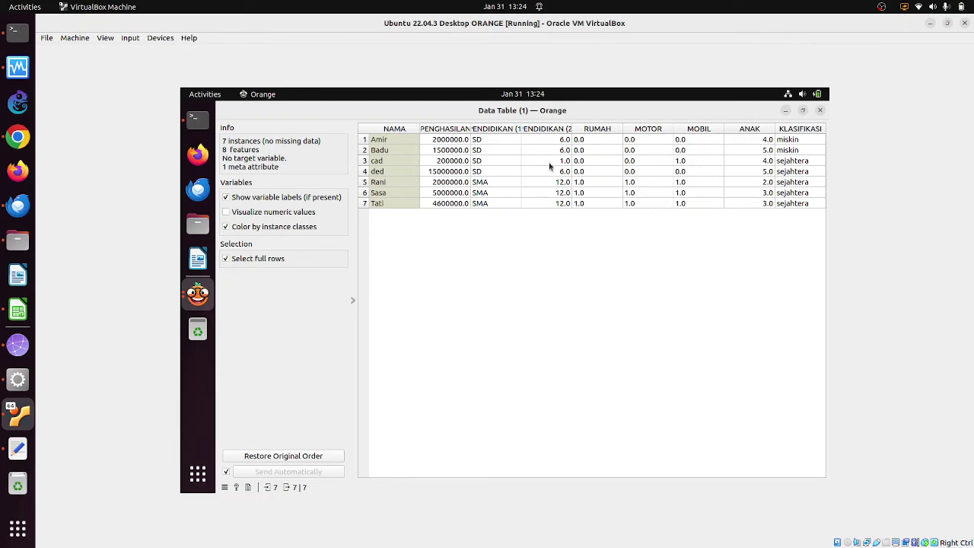
click(820, 110)
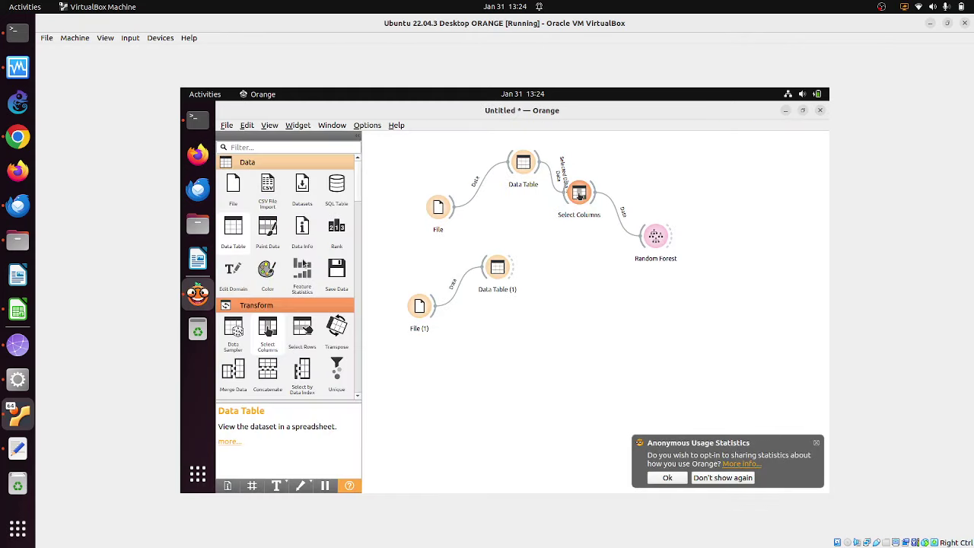
- Link a second Select Columns widget to the second Data Table, check that KLASIFIKASI is the target with NAMA ignored, and close it
mouse_move(267, 333)
mouse_down()
mouse_move(488, 298)
mouse_move(585, 259)
mouse_move(498, 267)
mouse_up()
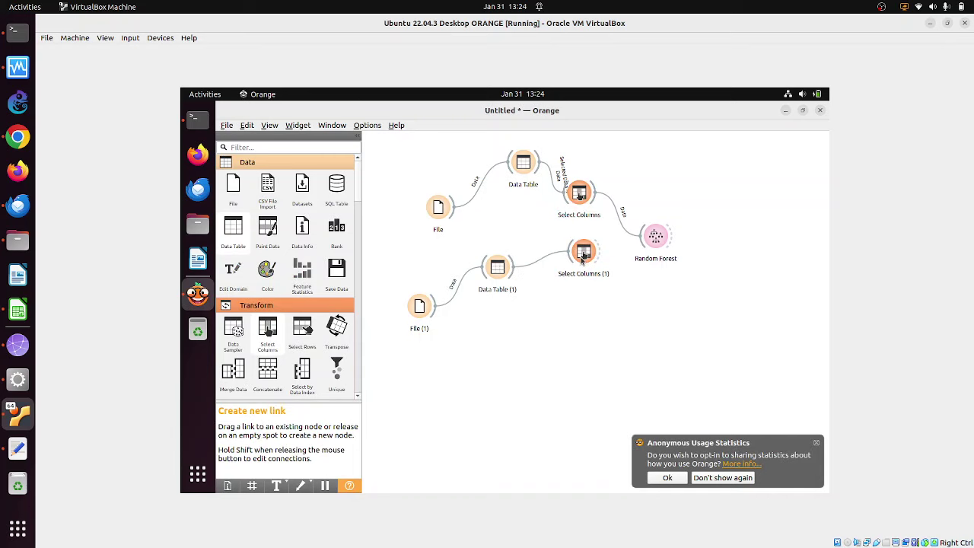
double_click(583, 251)
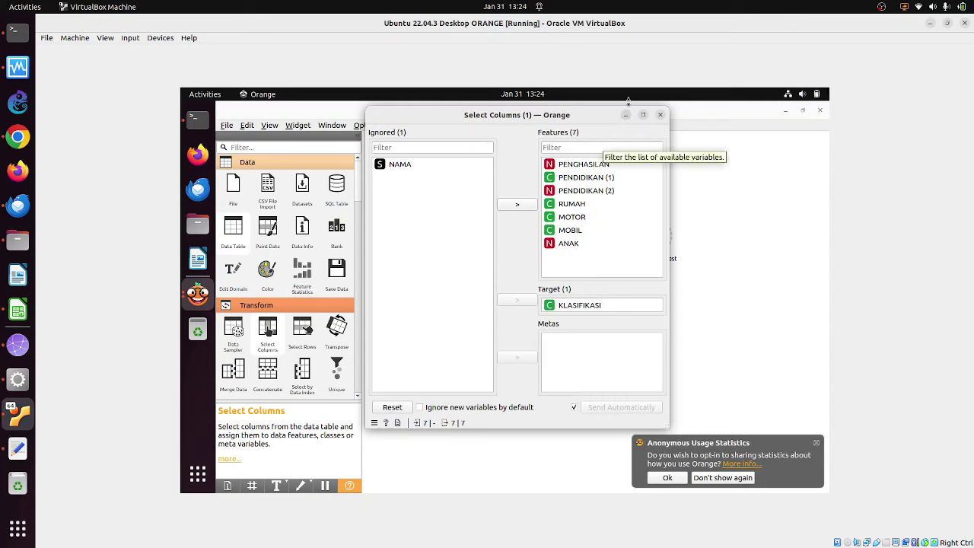
click(660, 115)
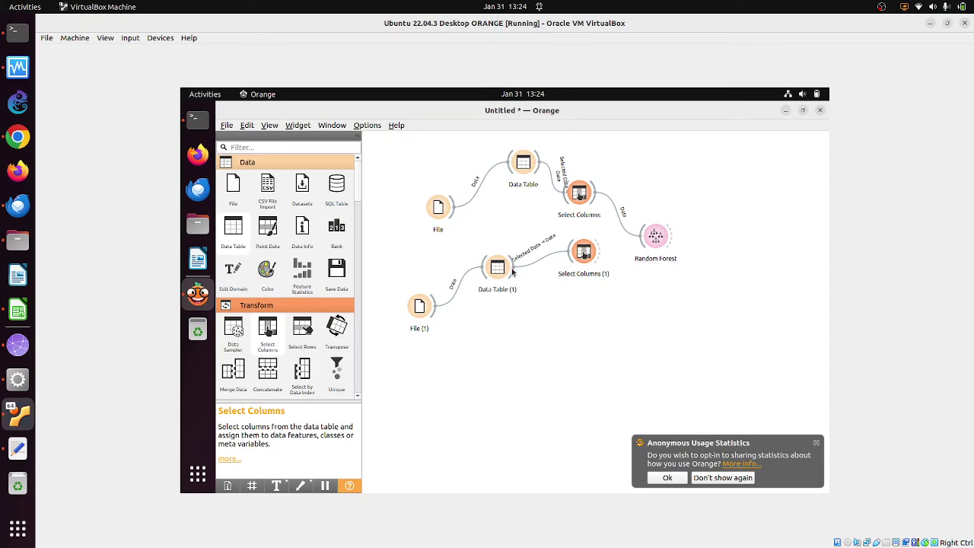
- Add a Predictions widget fed by Random Forest and the second Select Columns, and open it to view the predicted classes
drag(356, 207, 356, 319)
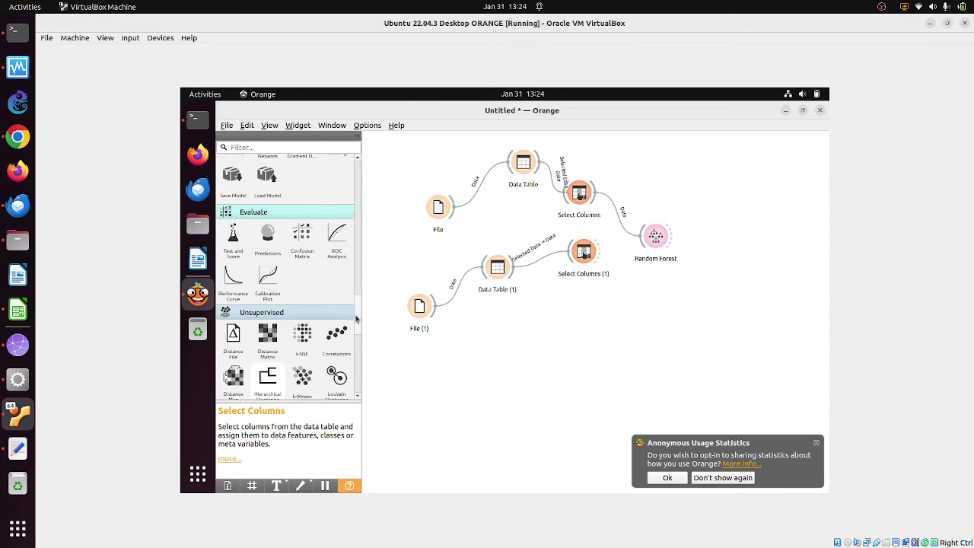
drag(267, 236, 746, 245)
drag(670, 236, 745, 245)
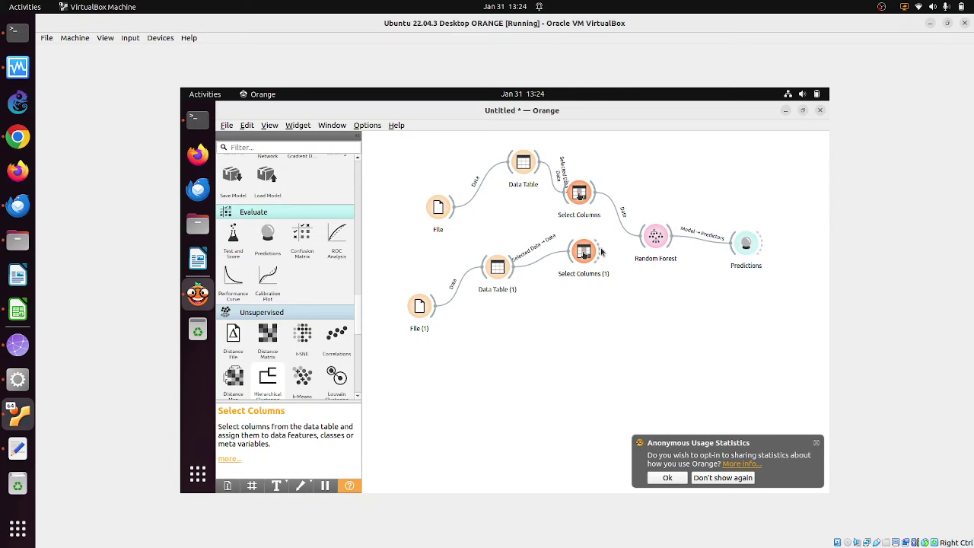
drag(601, 251, 746, 244)
double_click(746, 244)
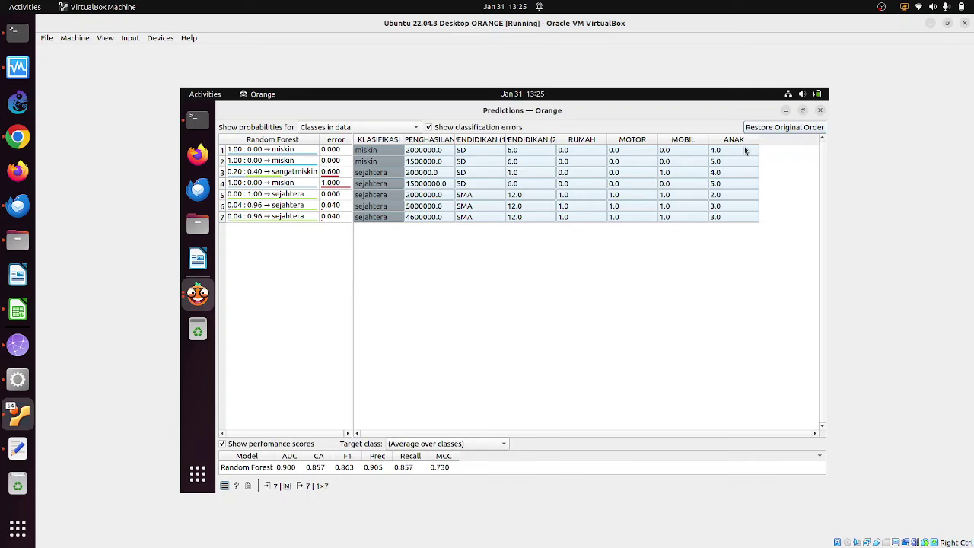
- Close the Predictions window and search Google for UNB cyber security in a new Chrome tab
click(819, 111)
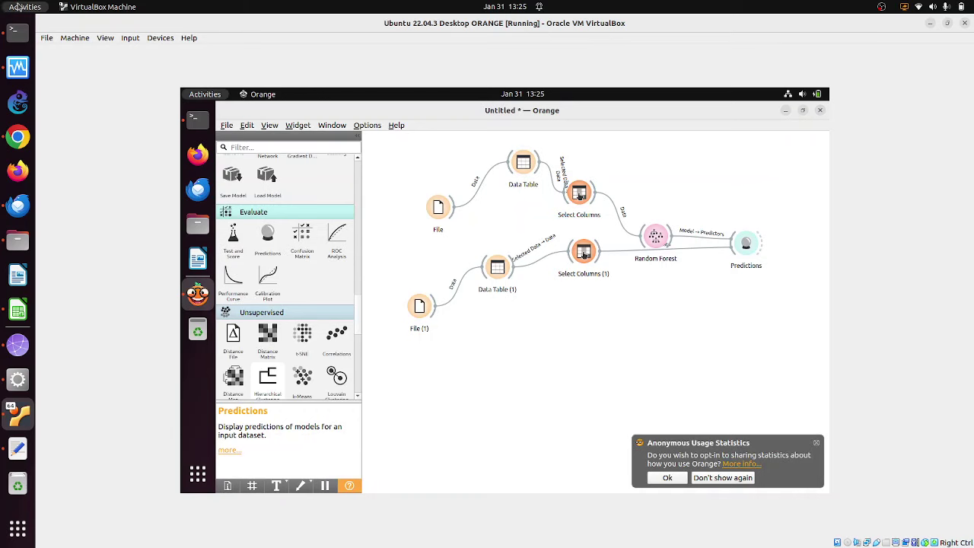
click(17, 139)
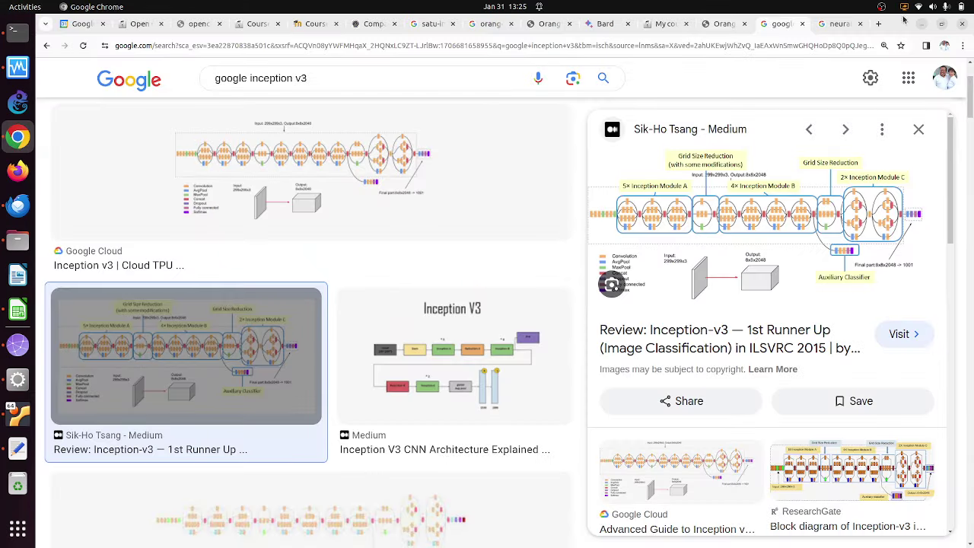
click(881, 23)
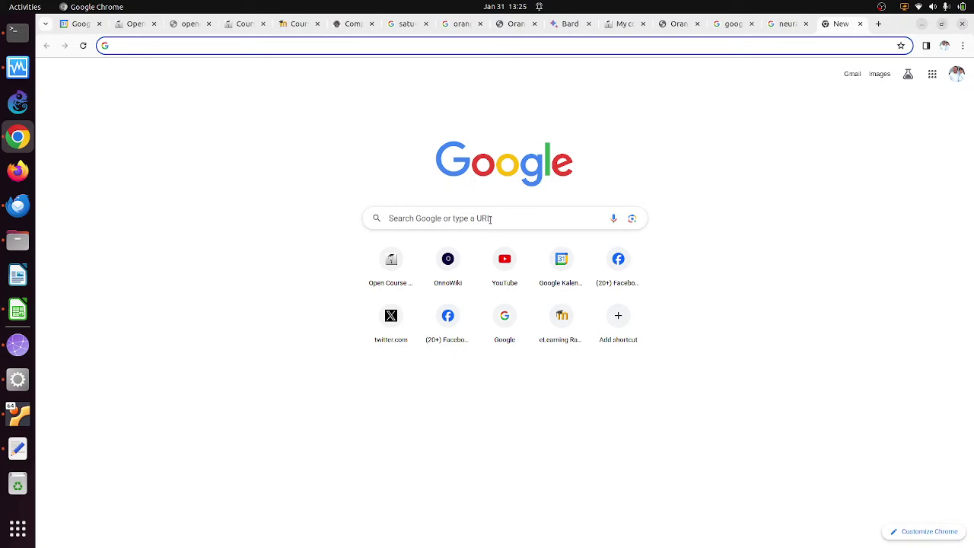
click(453, 218)
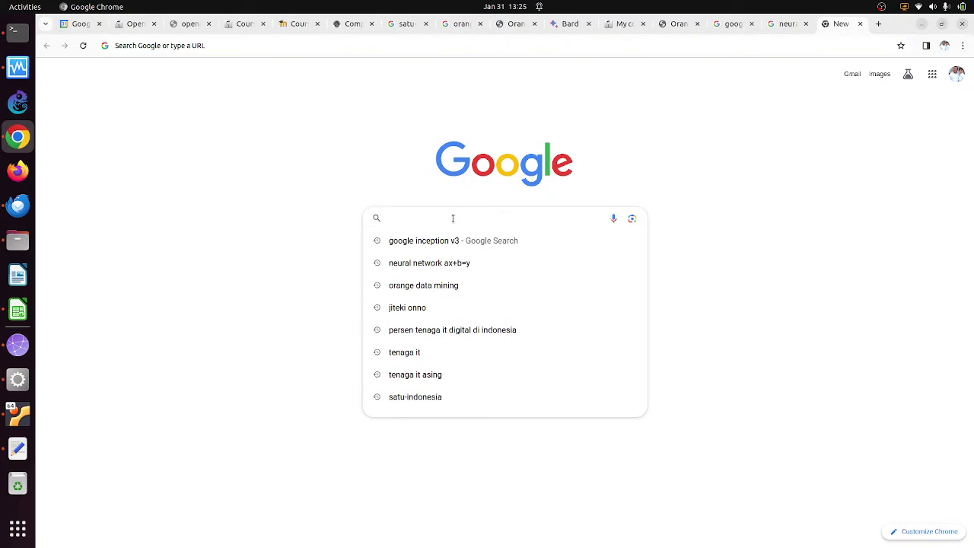
text(UNB)
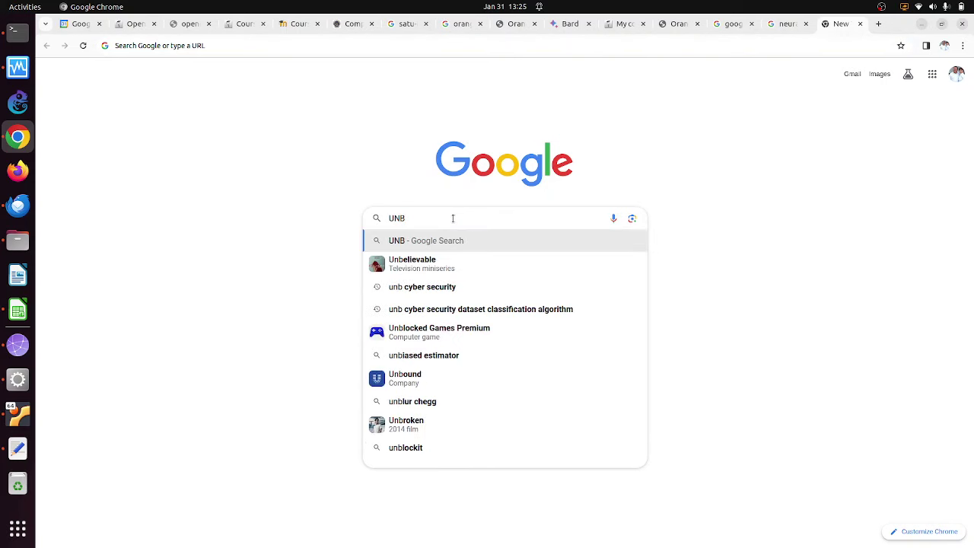
text( c)
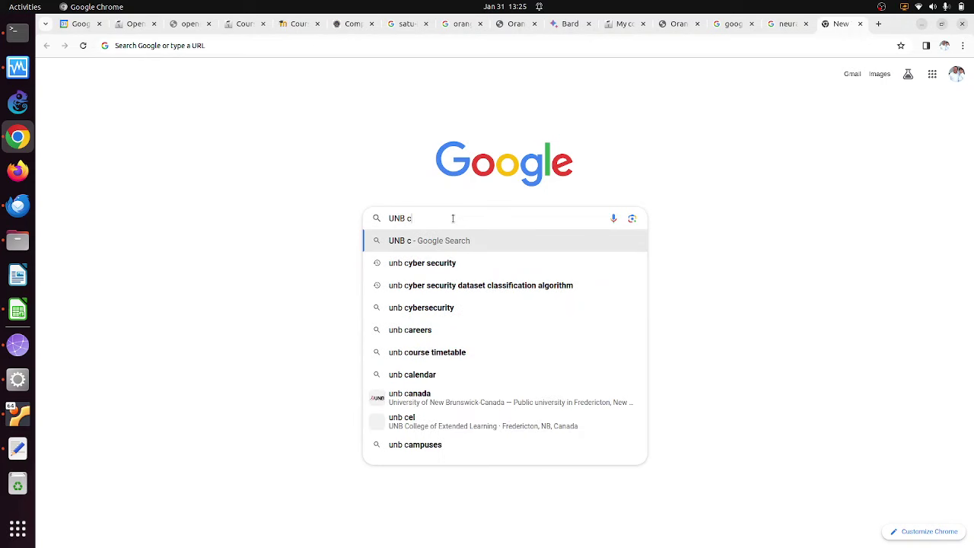
text(yber security)
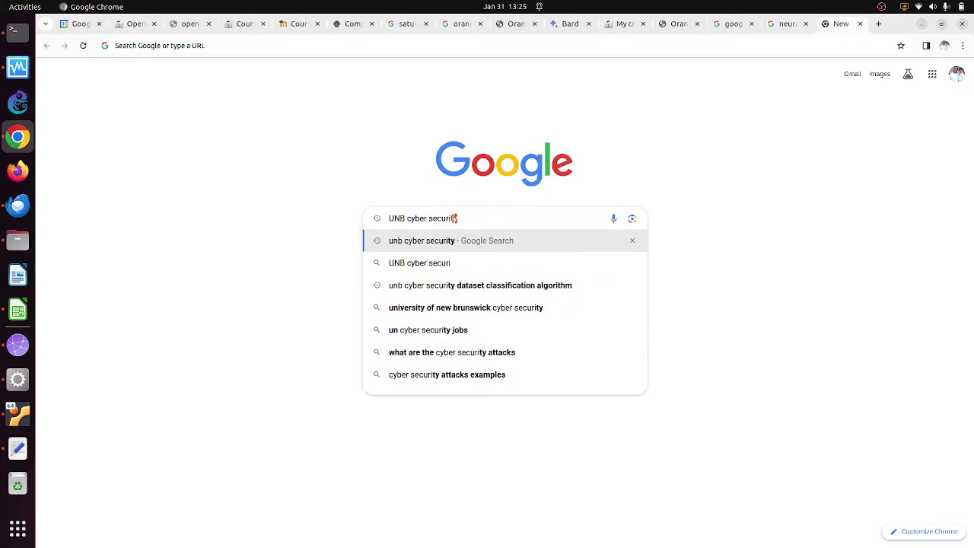
key(Return)
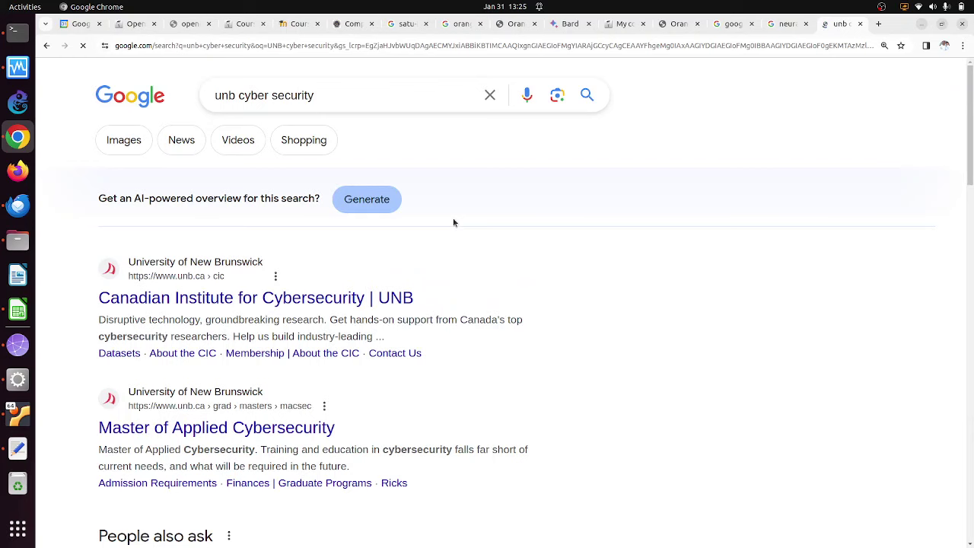
- Open the Datasets page of UNB's Canadian Institute for Cybersecurity website and enlarge it to 150%
click(286, 297)
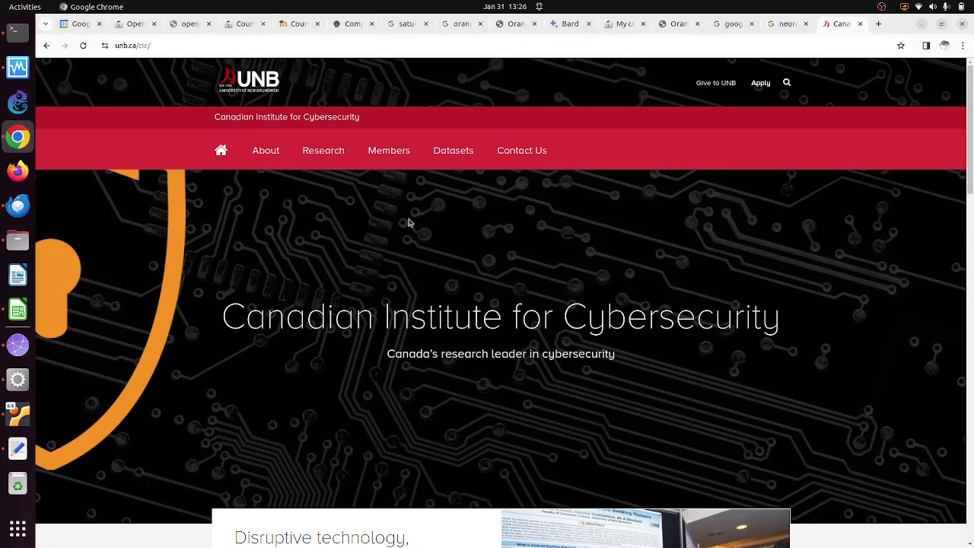
click(462, 150)
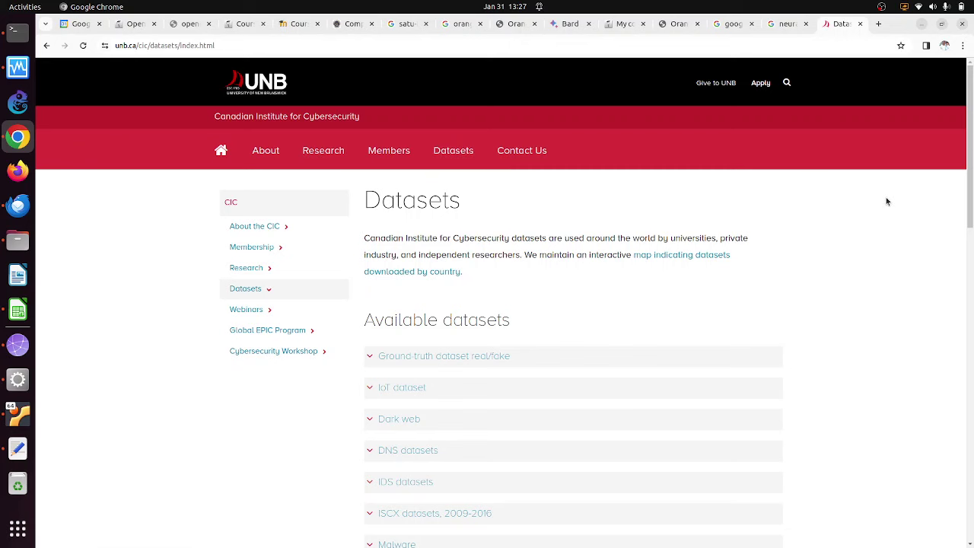
key(ctrl+plus)
key(ctrl+plus)
key(ctrl+plus)
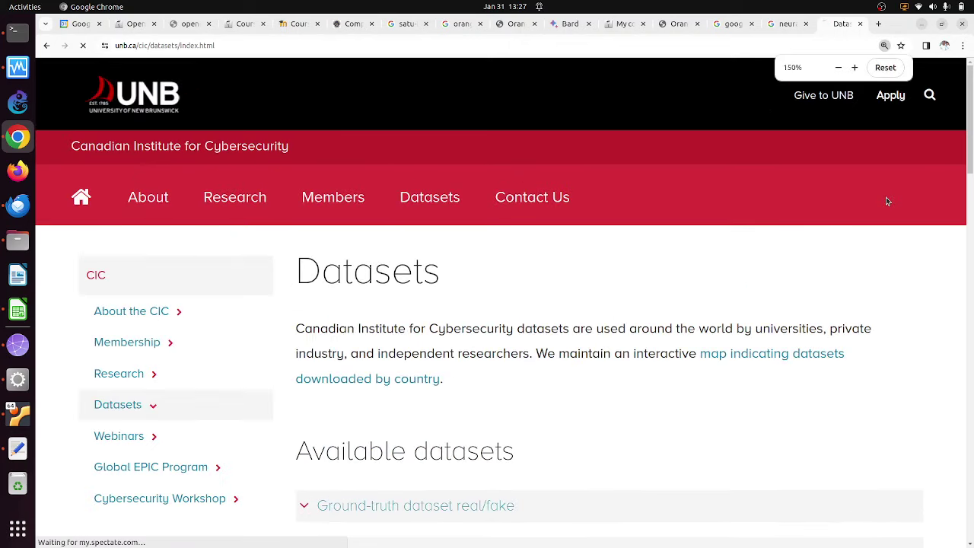
- Expand the IDS datasets group, then open the DDoS Evaluation Dataset (CIC-DDoS2019) page and examine its dataset description and tables
scroll(963, 178, down, 3)
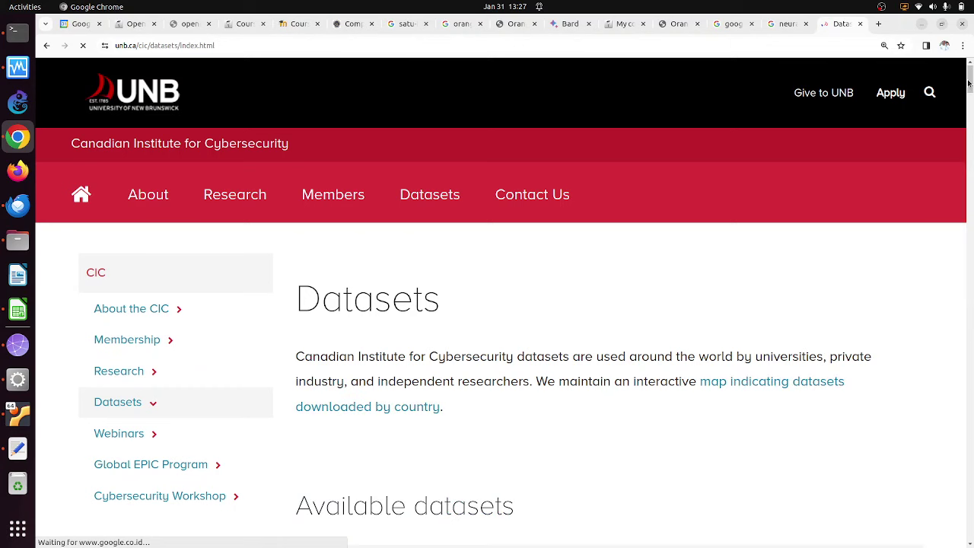
drag(970, 84, 969, 103)
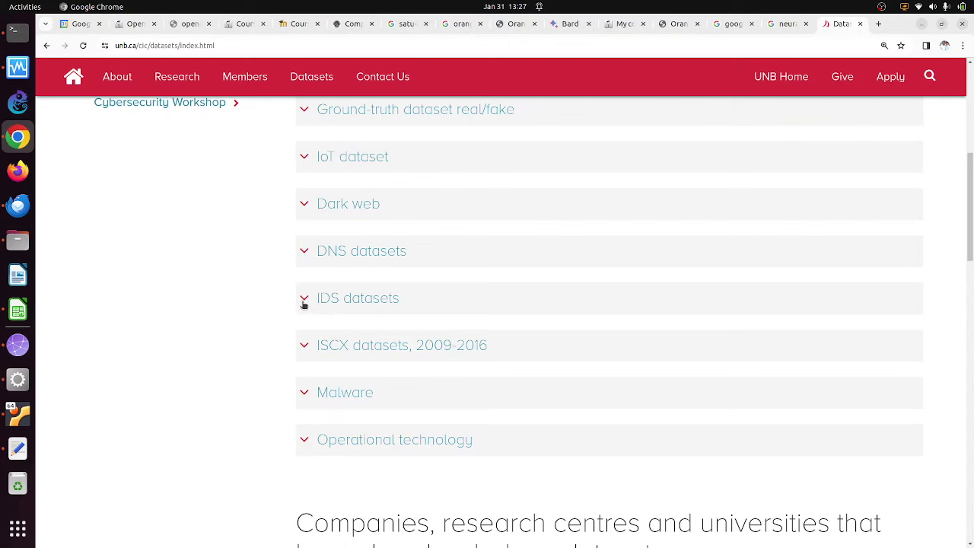
click(304, 300)
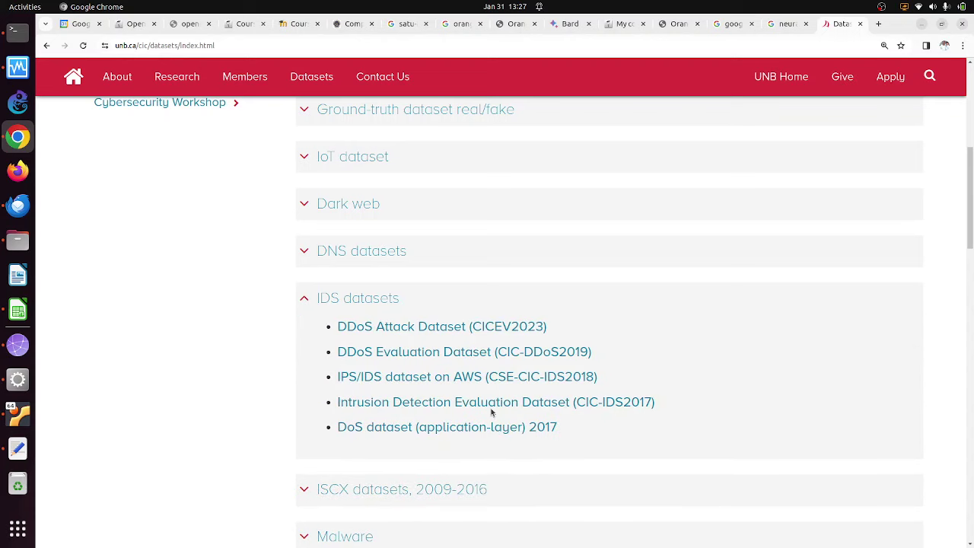
click(413, 354)
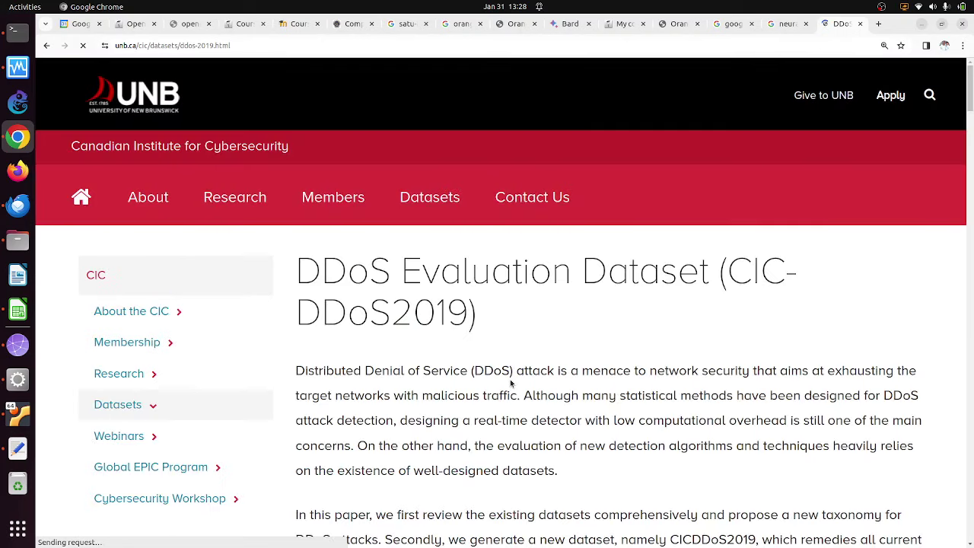
scroll(511, 382, down, 15)
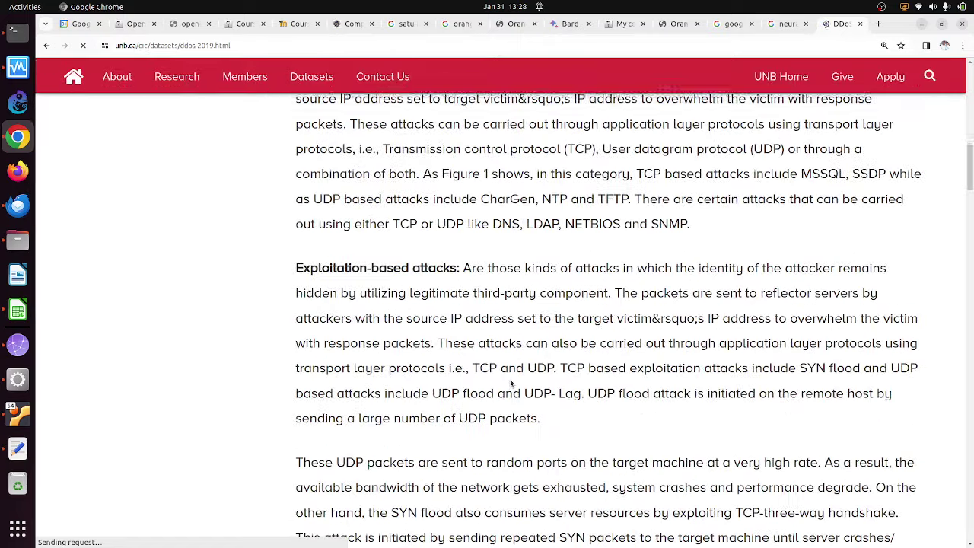
scroll(511, 382, down, 6)
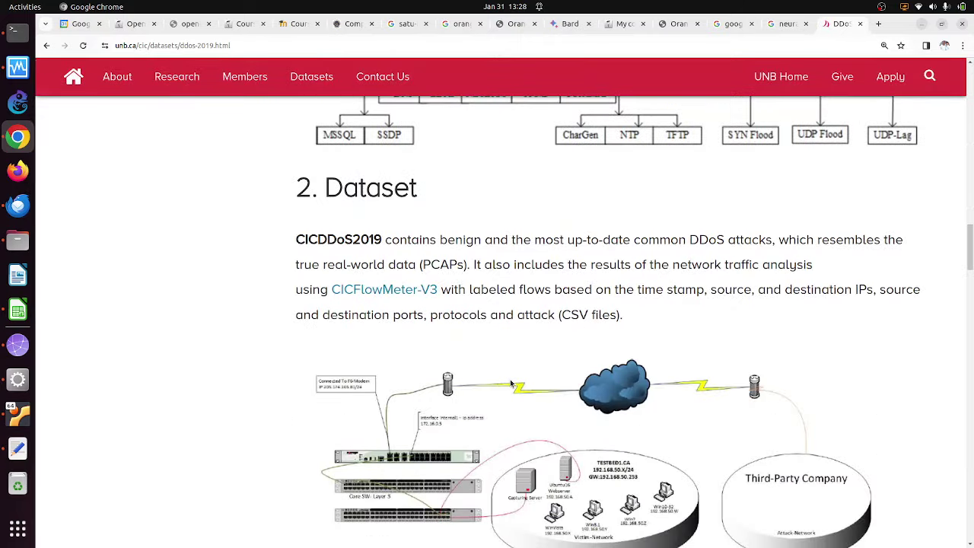
scroll(510, 383, down, 16)
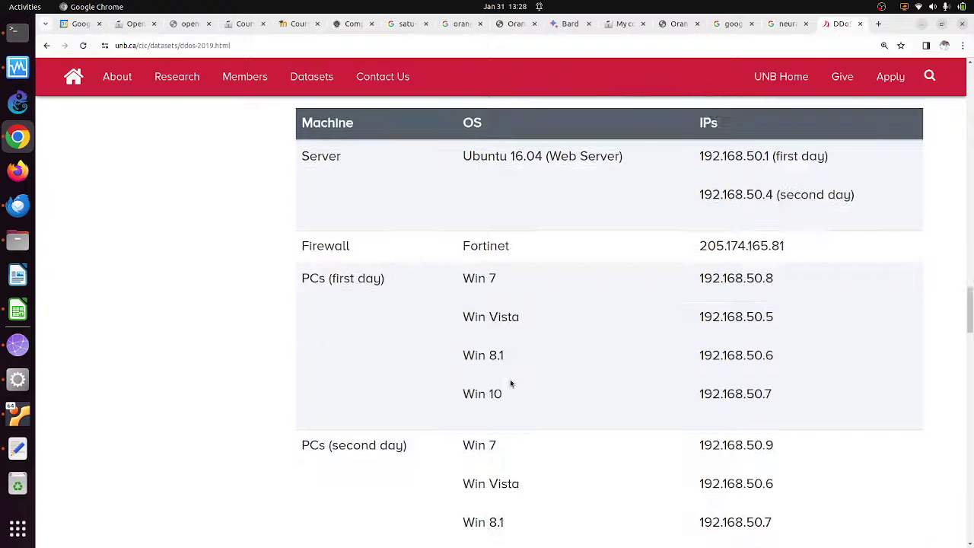
scroll(510, 383, down, 5)
scroll(511, 382, up, 6)
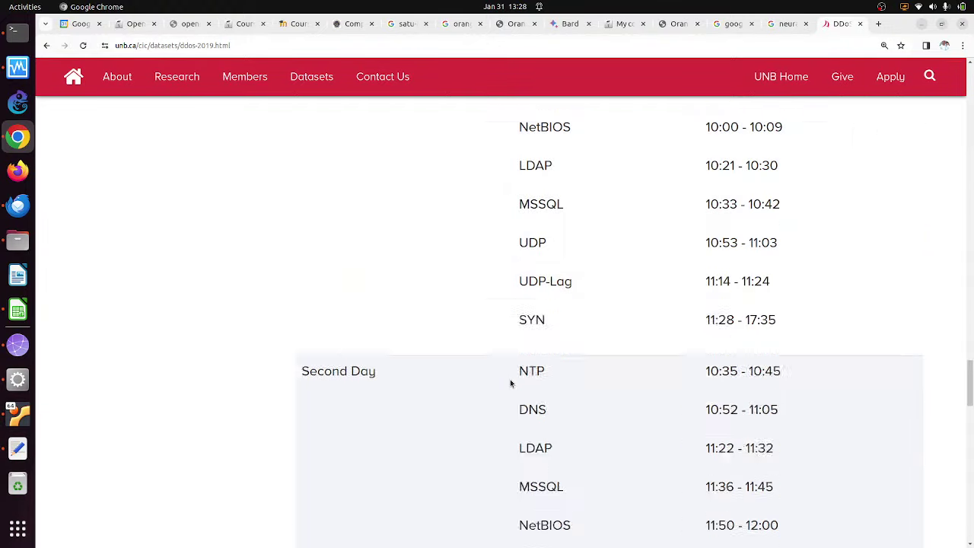